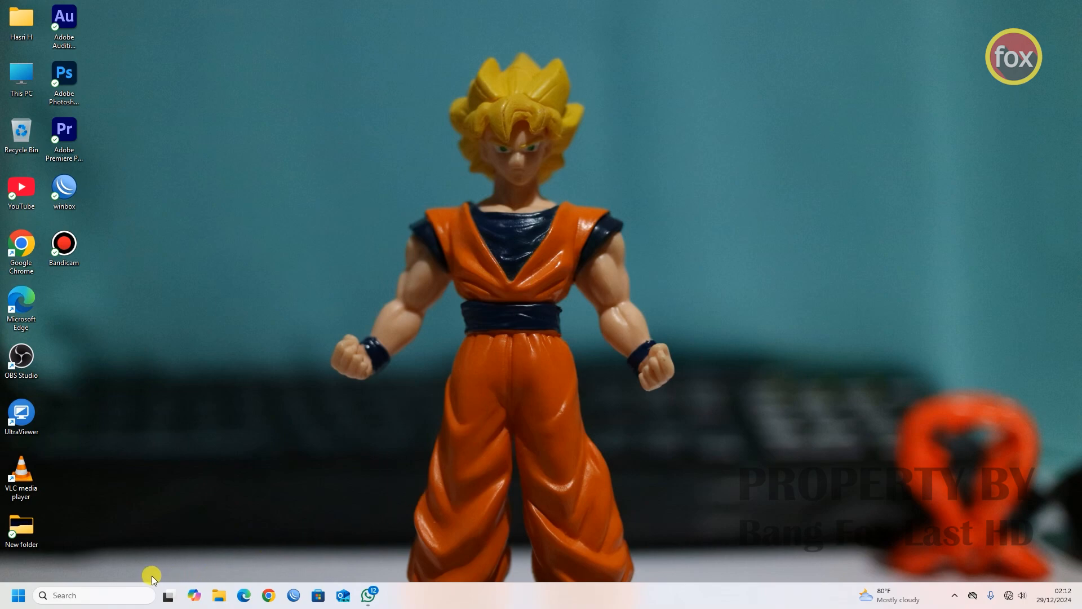
# - Open the network adapter list via Control Panel's Network and Sharing Center
pyautogui.click(113, 593)
pyautogui.write('c')
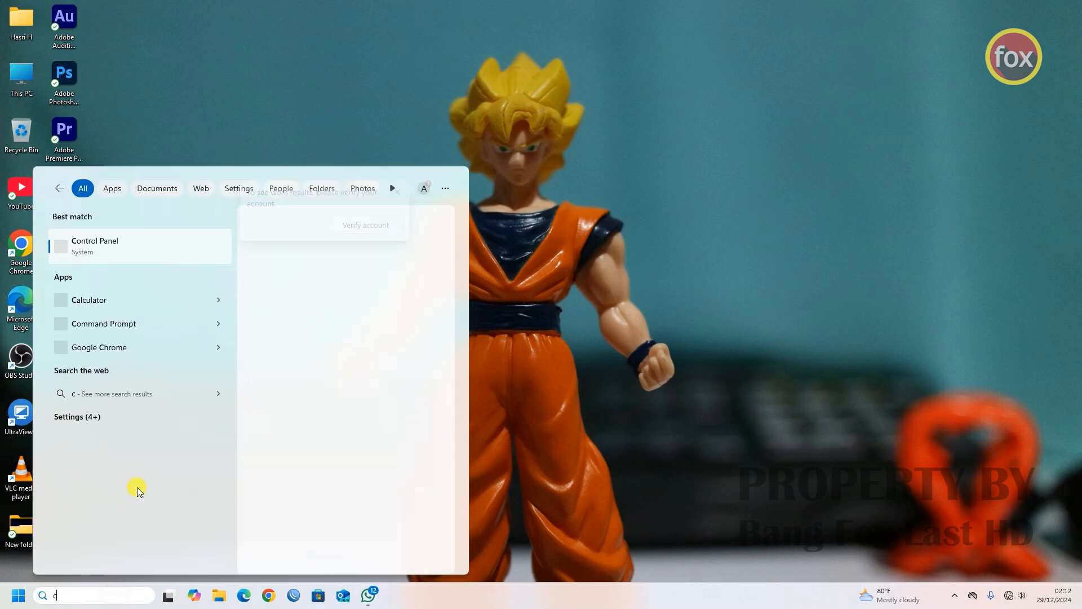
pyautogui.click(121, 247)
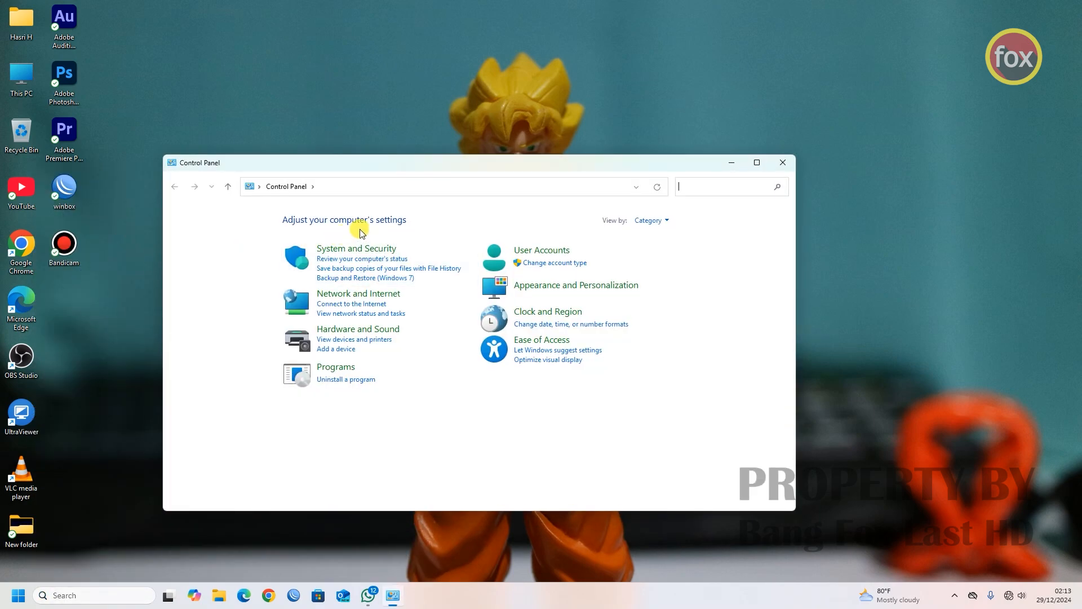
pyautogui.click(375, 298)
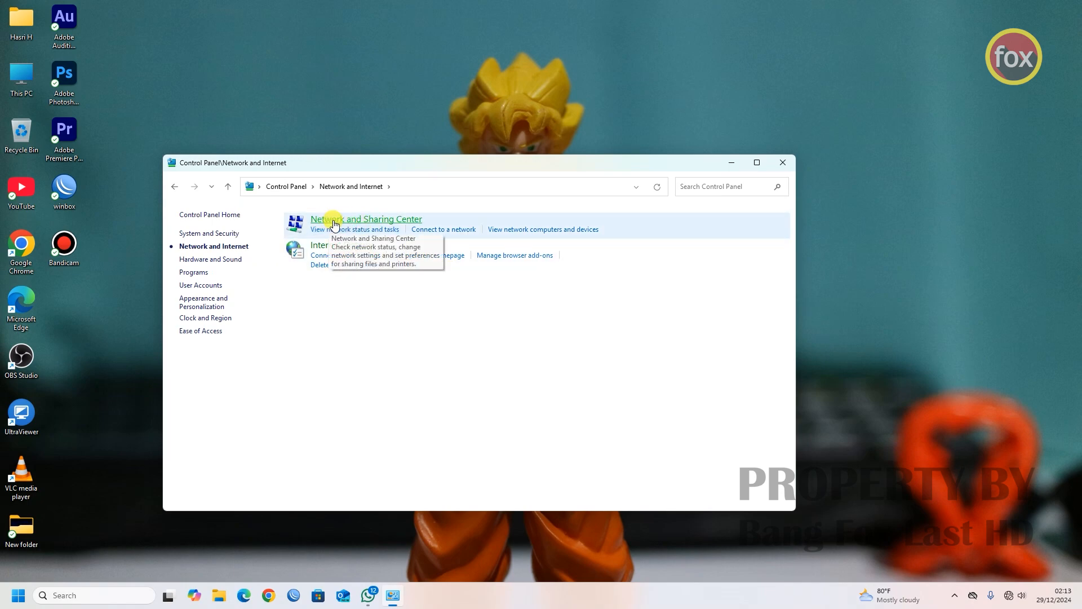
pyautogui.click(388, 224)
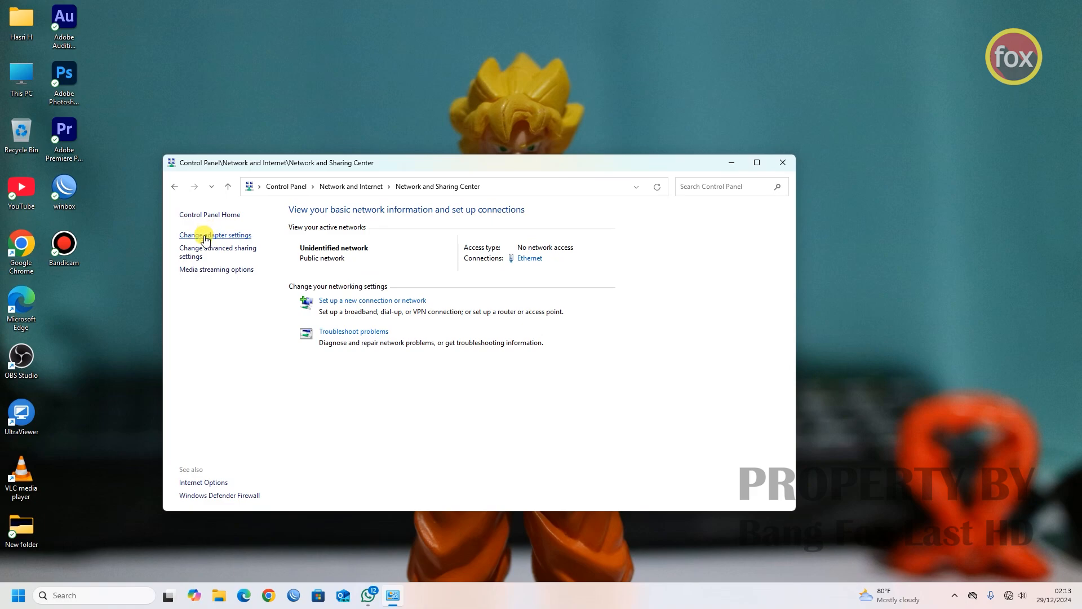
pyautogui.click(231, 235)
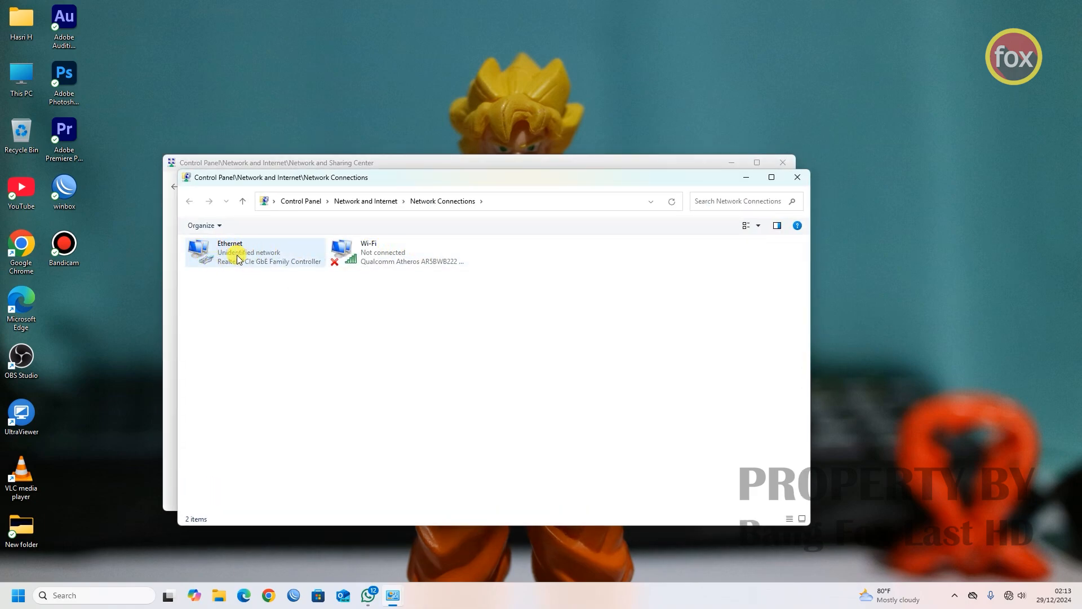
# - Open the Ethernet adapter's IPv4 properties and choose 'Use the following IP address'
pyautogui.click(210, 251)
pyautogui.rightClick(210, 252)
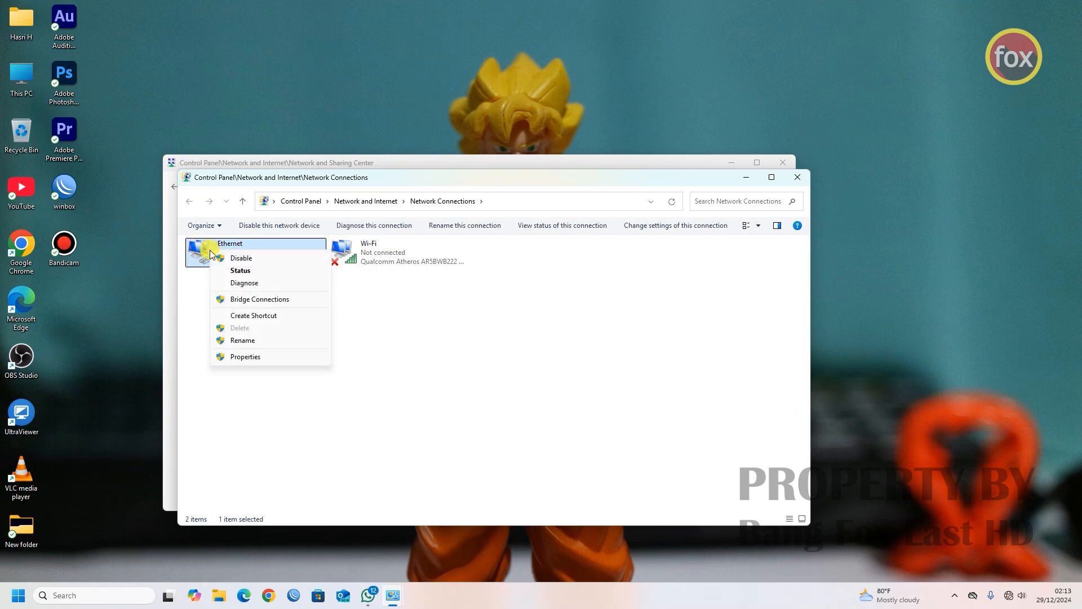
pyautogui.click(237, 356)
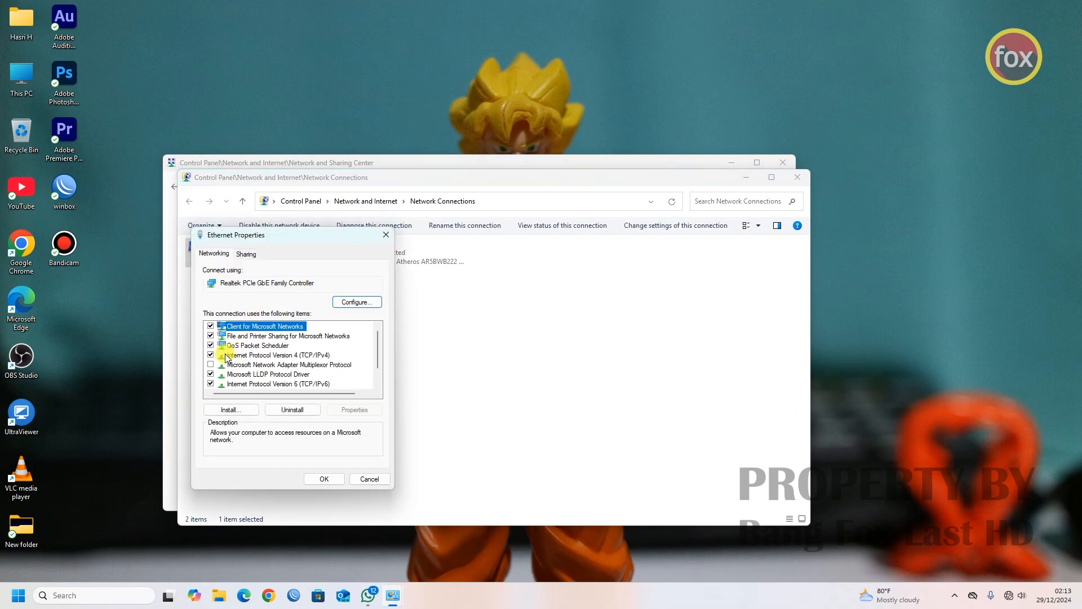
pyautogui.doubleClick(273, 354)
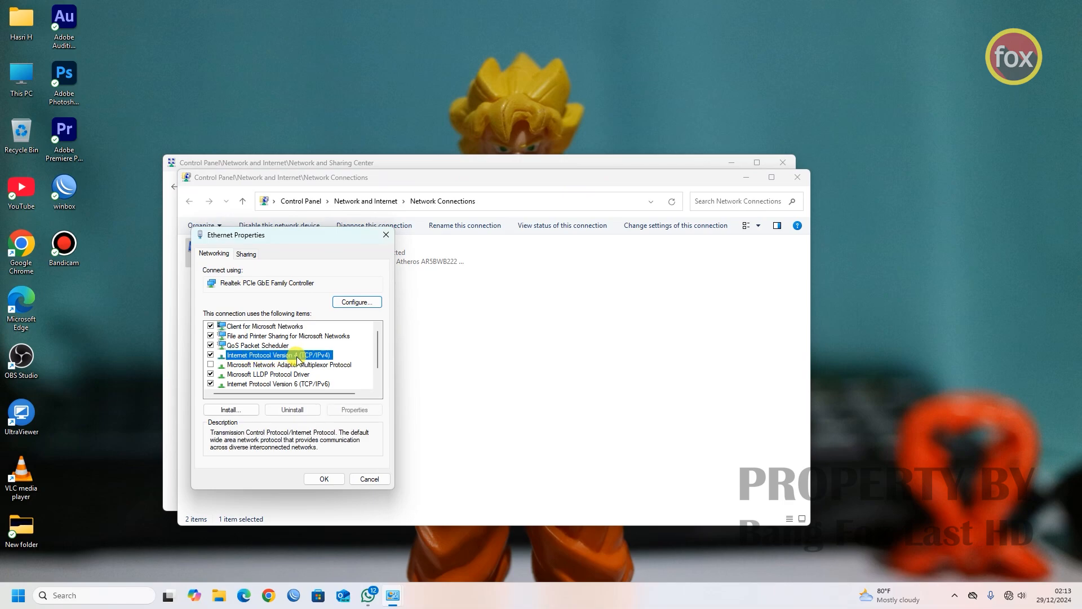
pyautogui.click(231, 359)
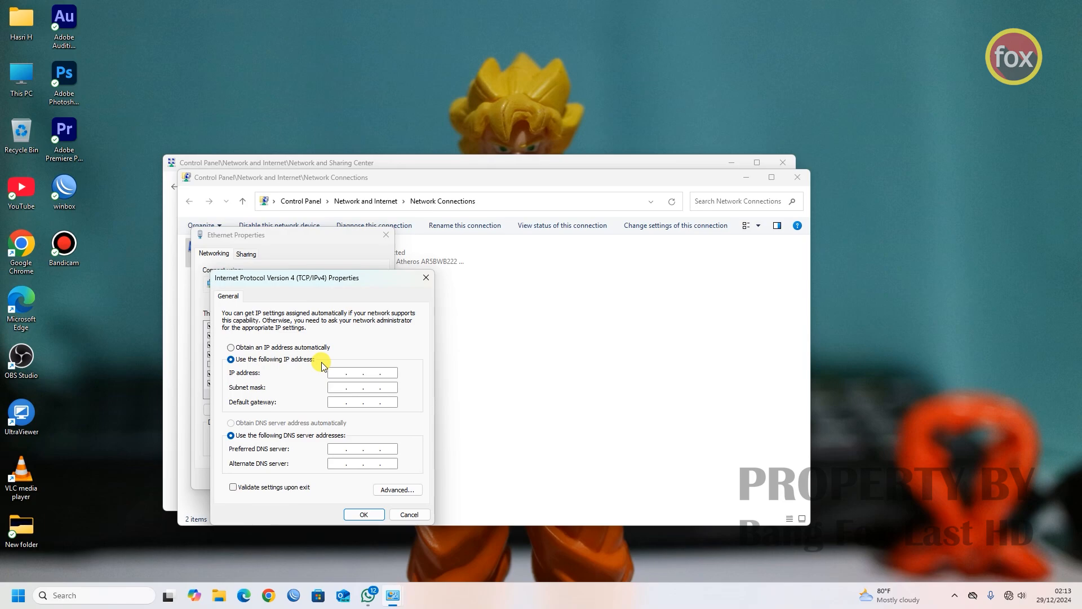
# - Apply static IP 192.168.0.25 with mask 255.255.255.0 to Ethernet, then minimize the network windows
pyautogui.click(379, 372)
pyautogui.click(342, 387)
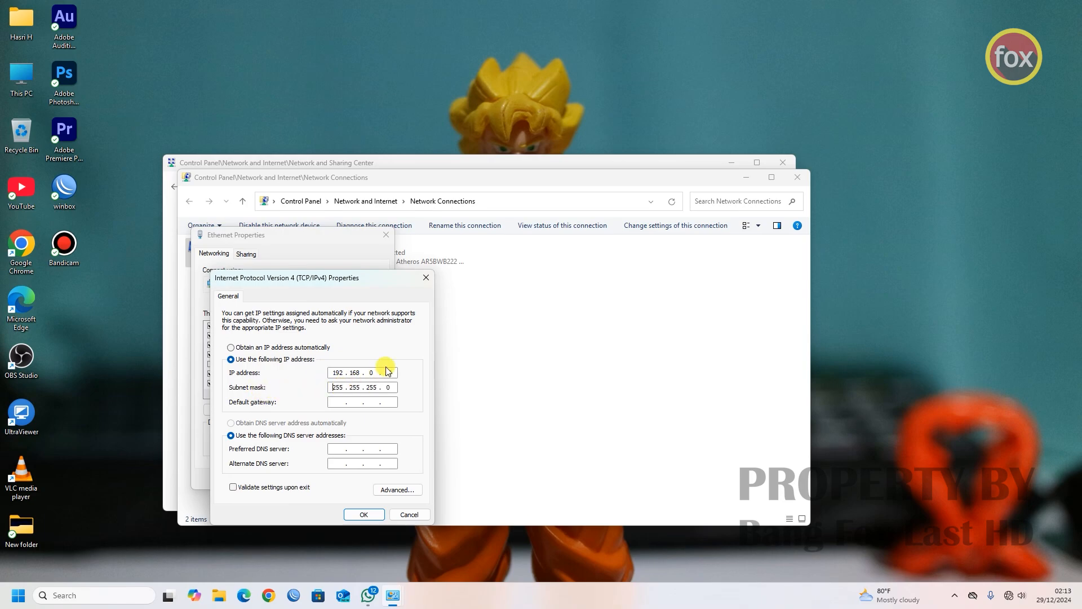
pyautogui.click(352, 514)
pyautogui.click(337, 478)
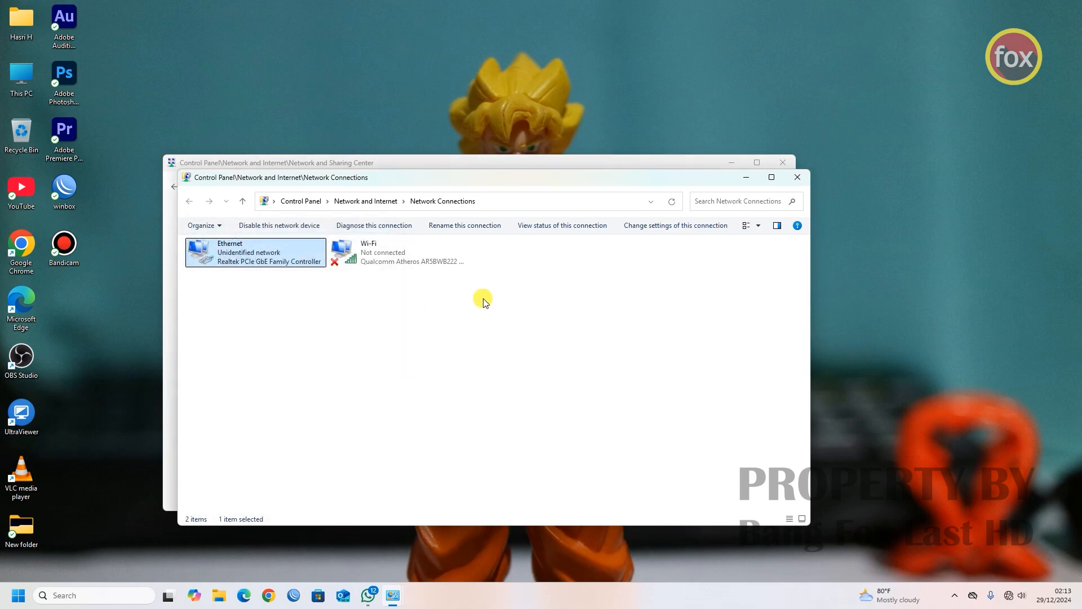
pyautogui.click(734, 164)
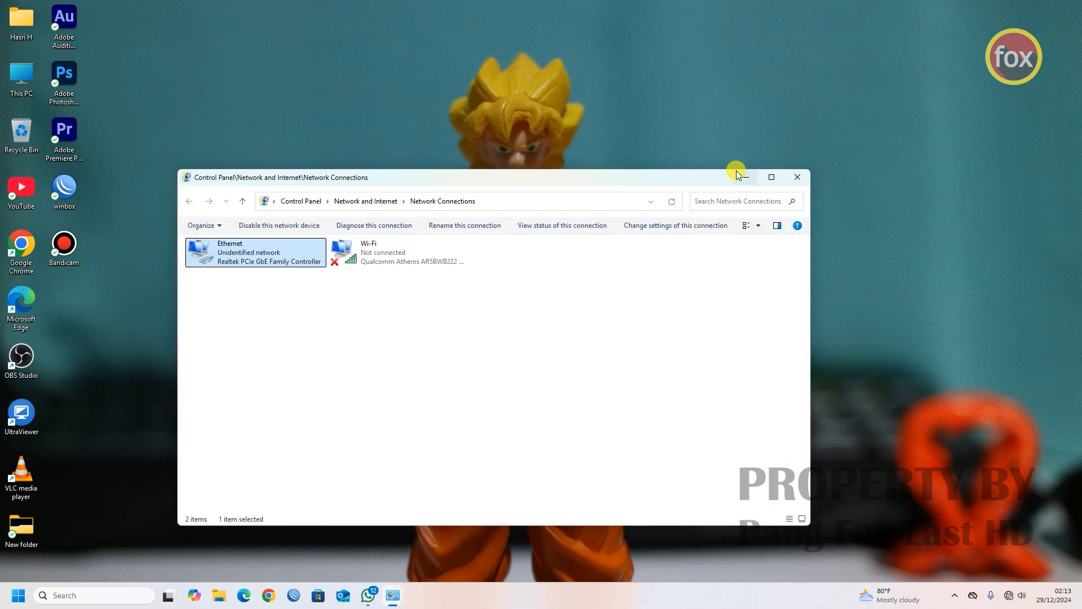
pyautogui.click(748, 177)
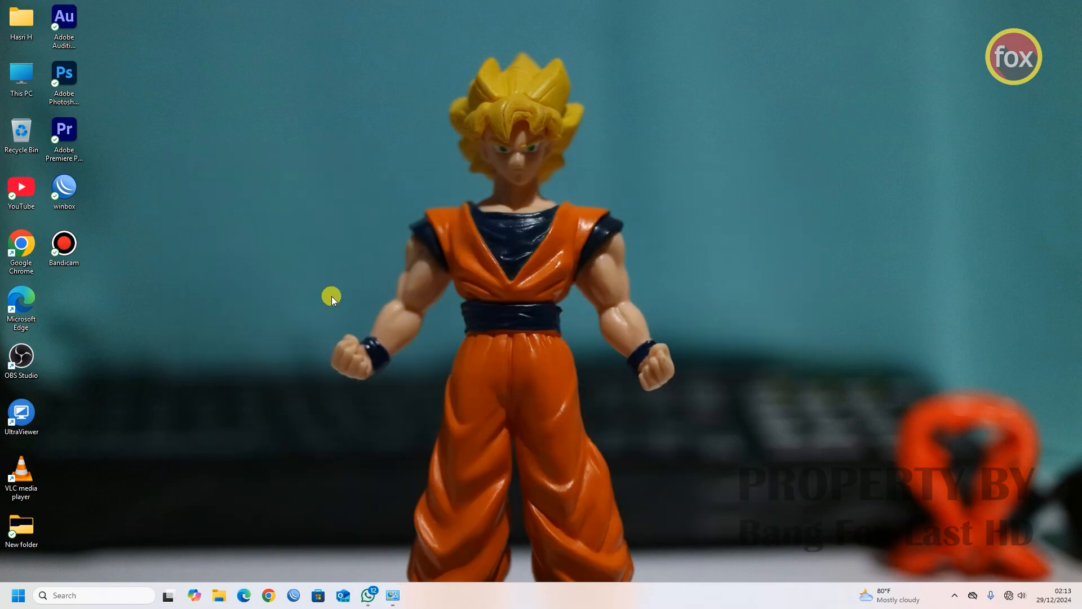
# - Load the OLT page at 192.168.0.88 in Chrome and enter the admin username
pyautogui.click(268, 599)
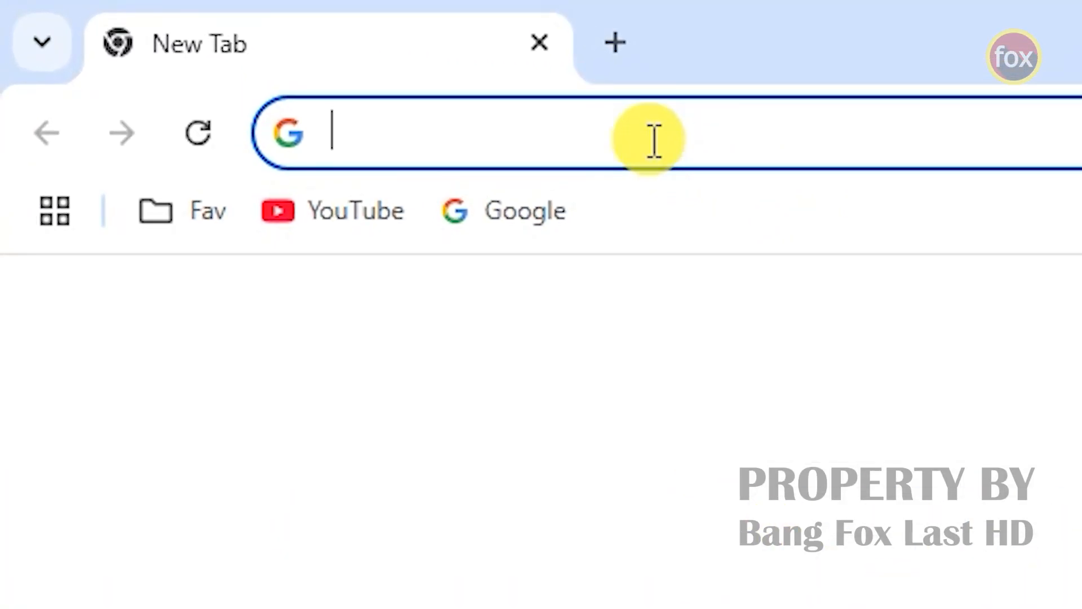
pyautogui.write('192.16')
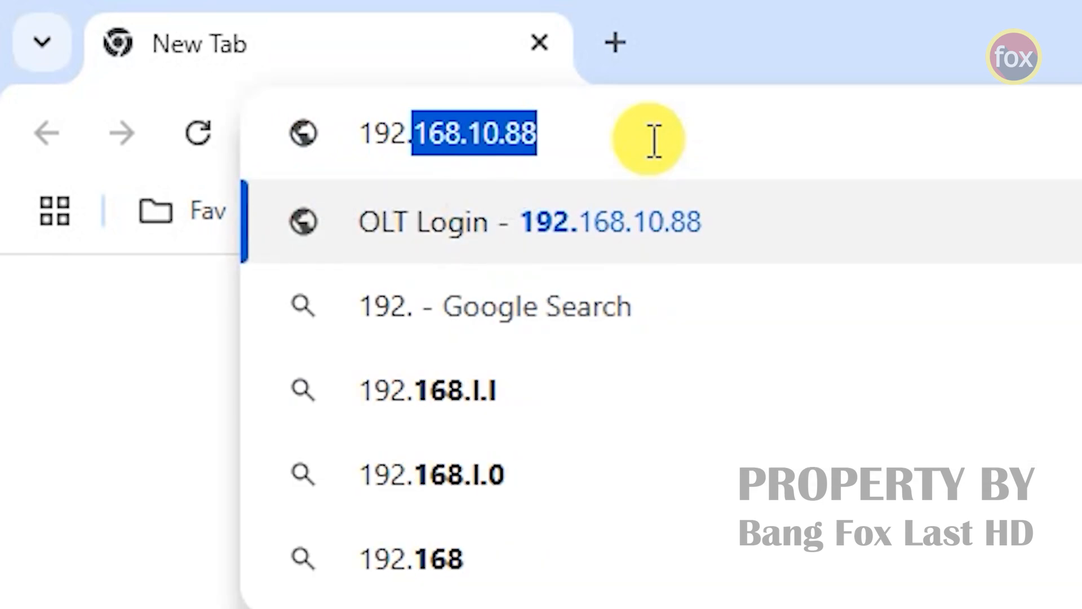
pyautogui.write('8.0.88')
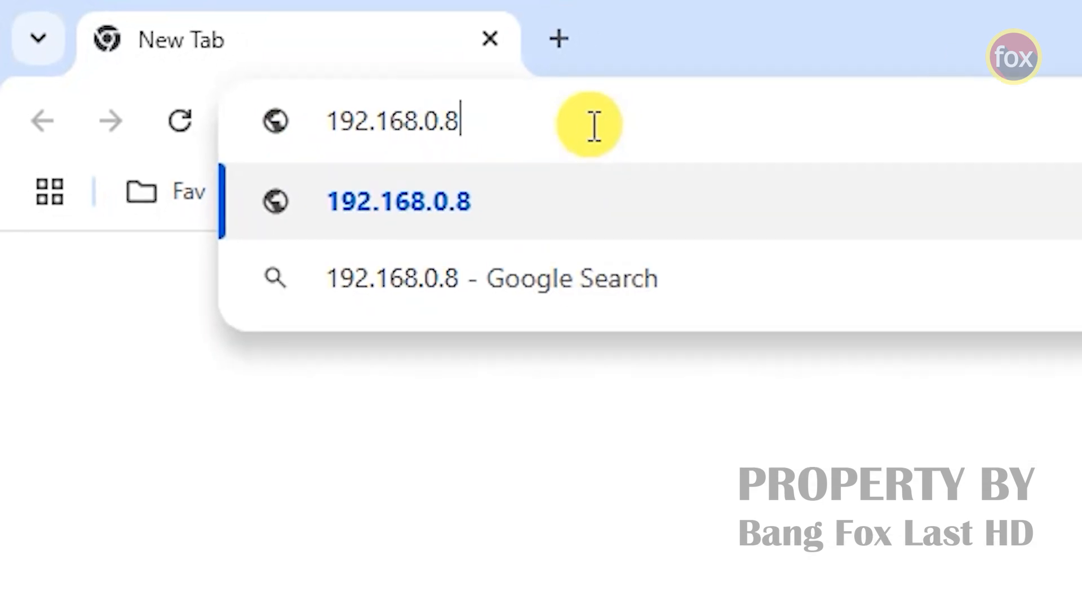
pyautogui.press('Return')
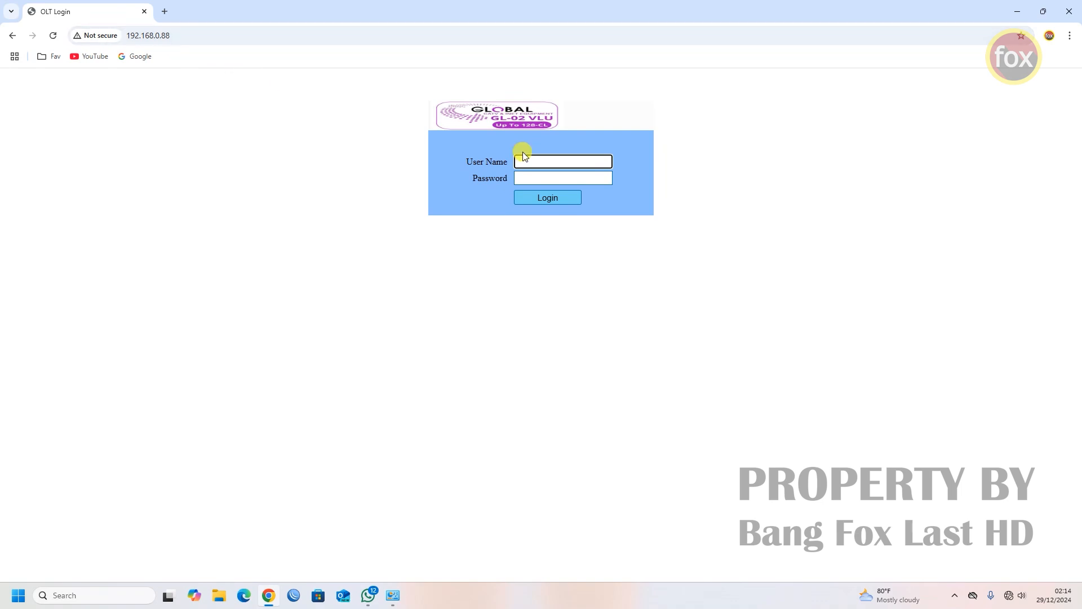
pyautogui.write('admin')
pyautogui.press('Tab')
# - Enter the password to log in to the OLT and expand the System menu
pyautogui.write('••••••••')
pyautogui.press('Return')
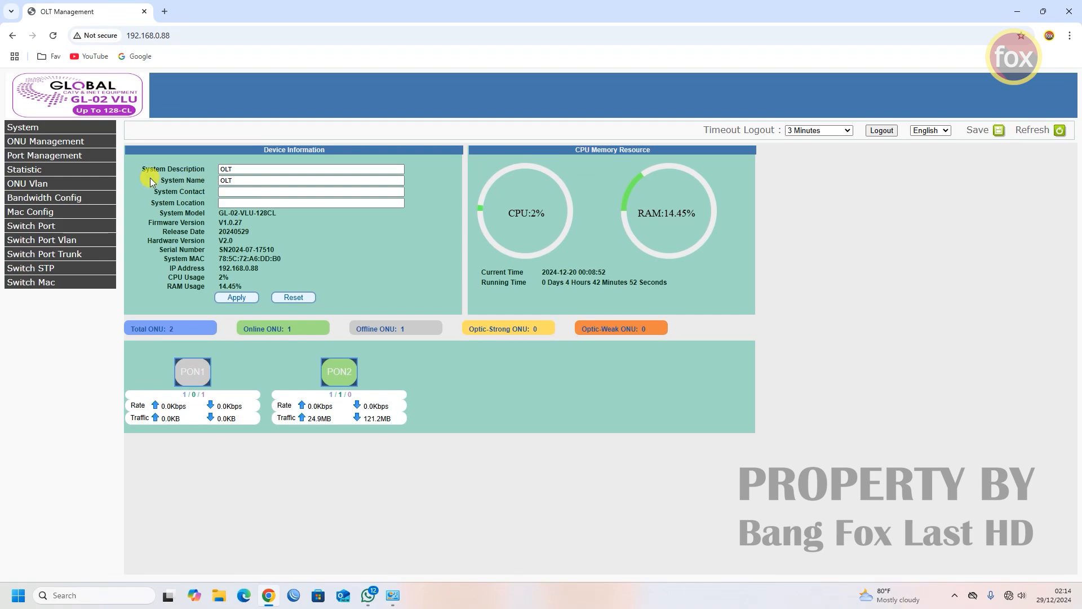
pyautogui.click(36, 128)
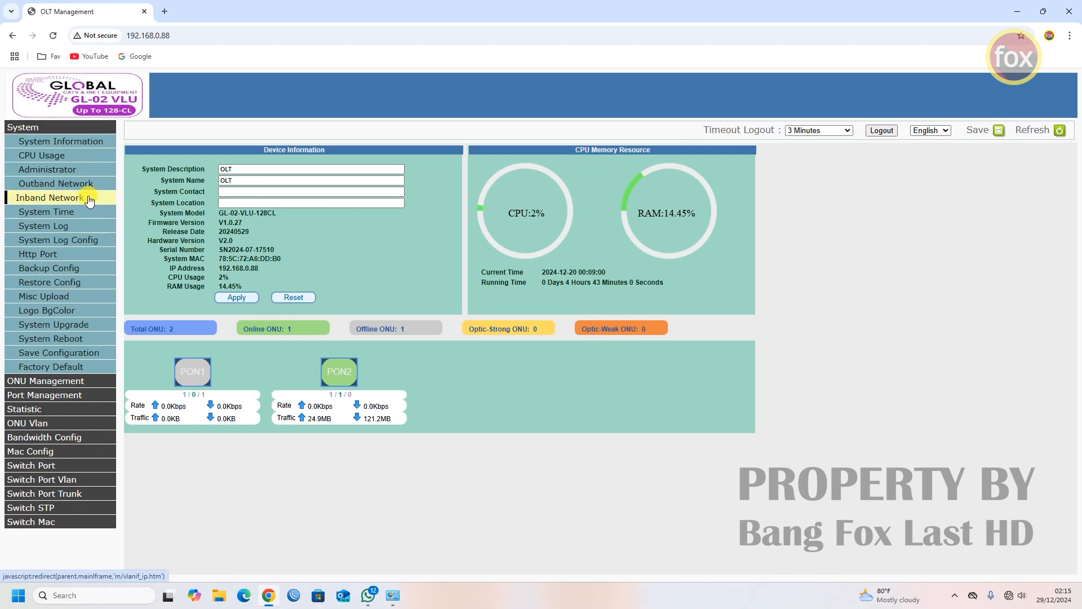
# - In the Inband Network VLAN IF list, enter VLAN 10 with IP 192.168.10.88 in the new row
pyautogui.click(47, 203)
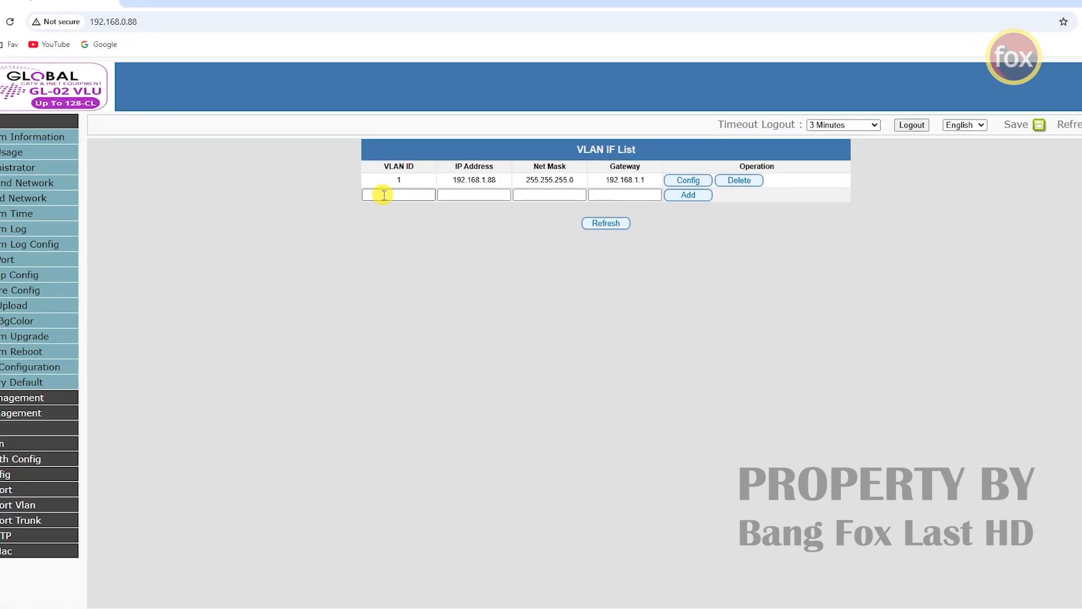
pyautogui.click(310, 196)
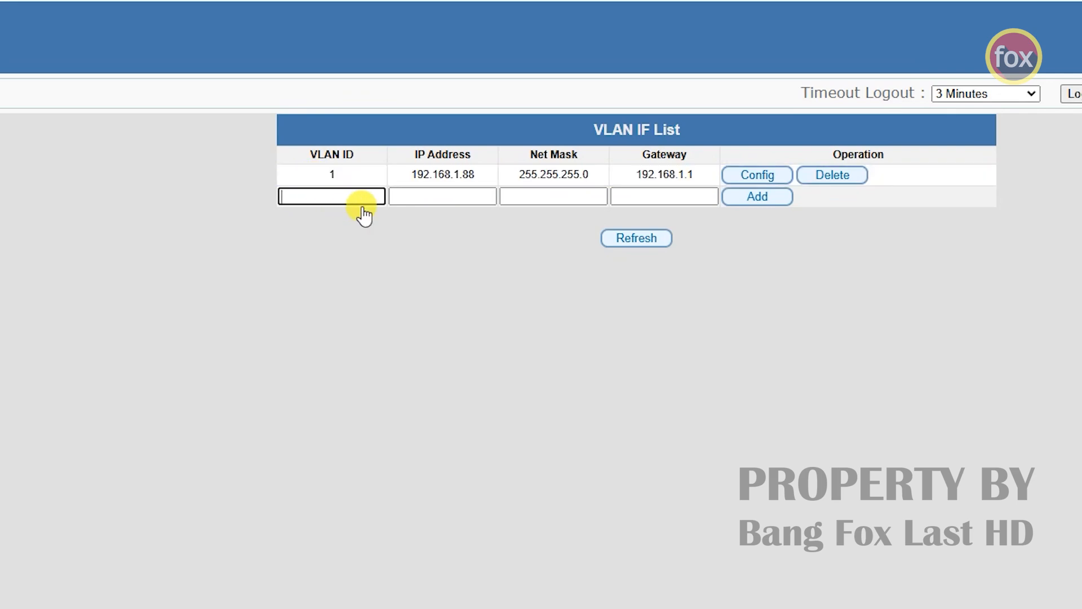
pyautogui.write('10')
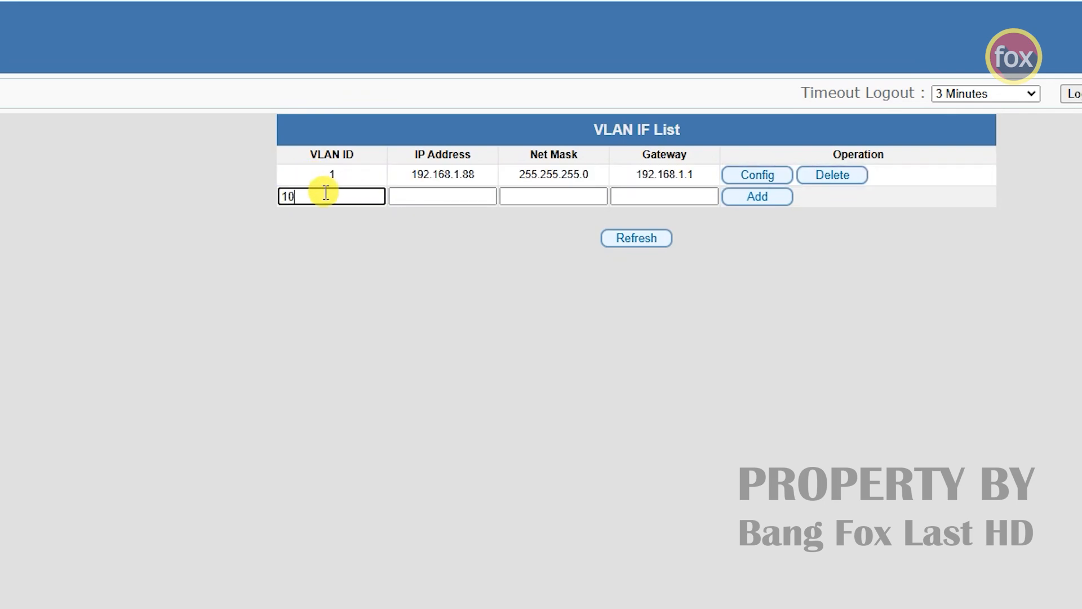
pyautogui.click(484, 197)
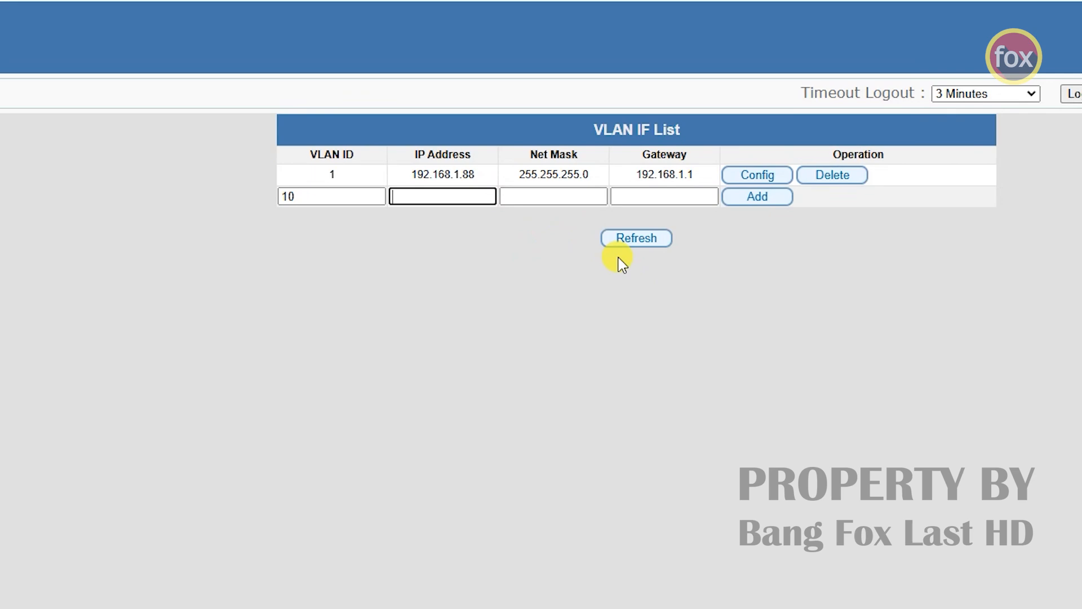
pyautogui.write('192.168.10.88')
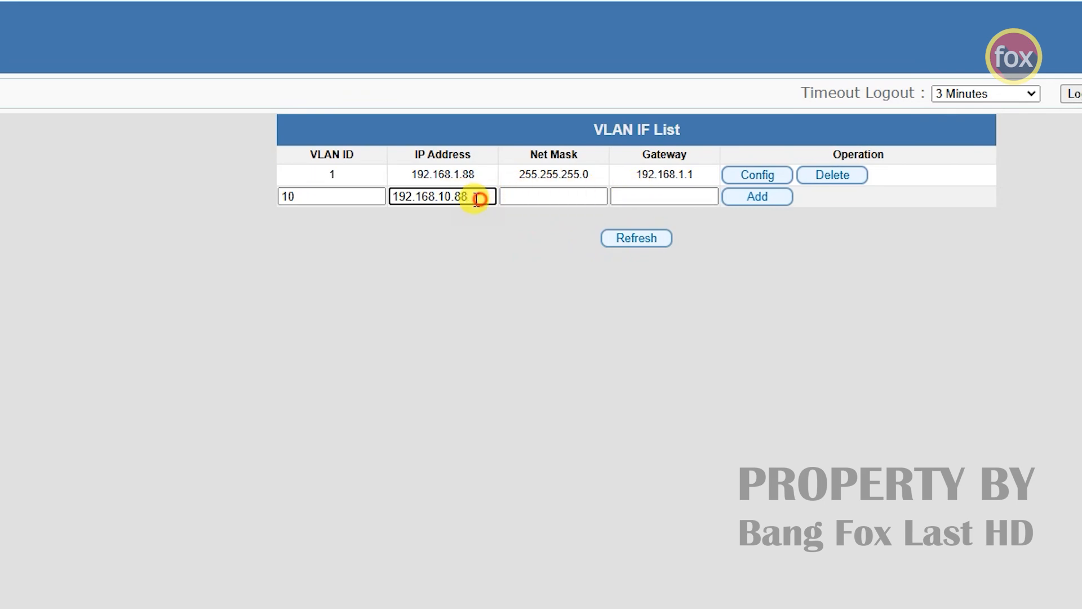
pyautogui.moveTo(479, 196); pyautogui.dragTo(394, 200)
pyautogui.moveTo(324, 197); pyautogui.dragTo(281, 199)
pyautogui.click(478, 264)
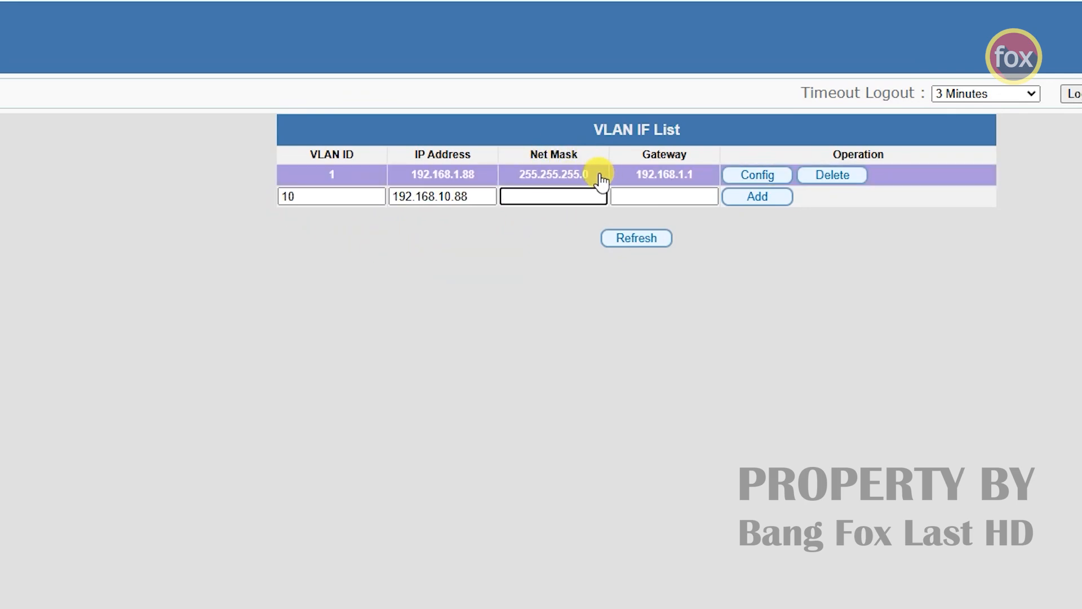
# - Copy the existing mask 255.255.255.0 into the new row's net mask field
pyautogui.moveTo(593, 173); pyautogui.dragTo(513, 182)
pyautogui.rightClick(525, 181)
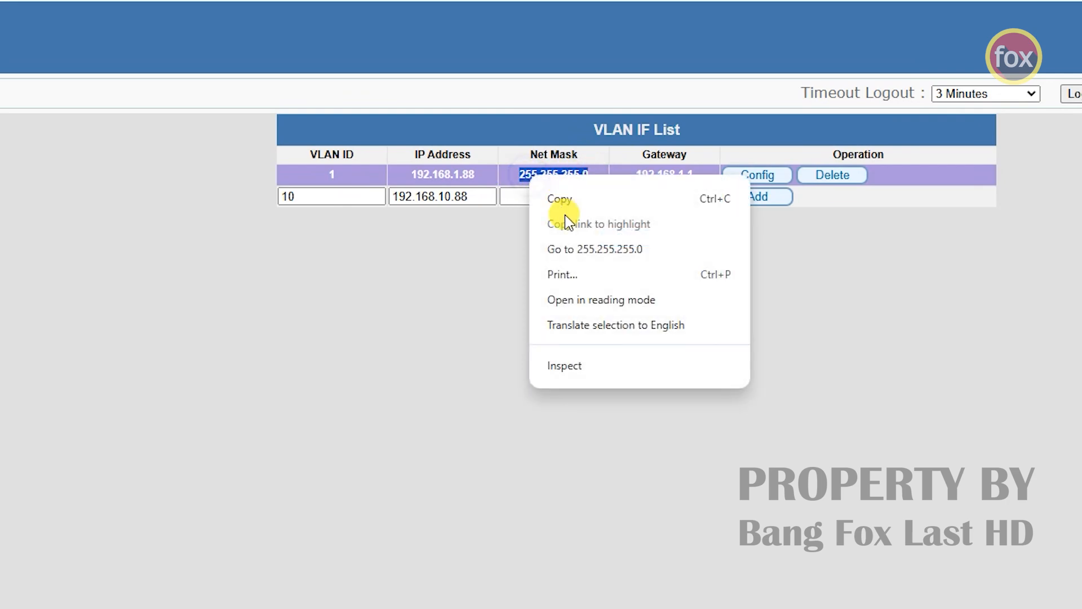
pyautogui.click(560, 198)
pyautogui.click(549, 198)
pyautogui.rightClick(549, 199)
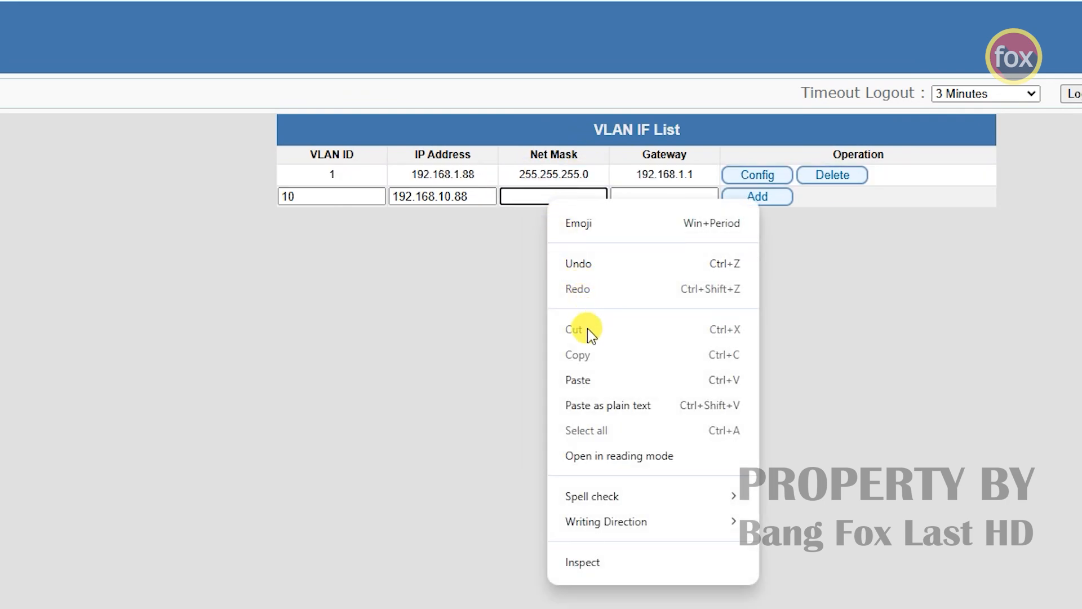
pyautogui.click(587, 378)
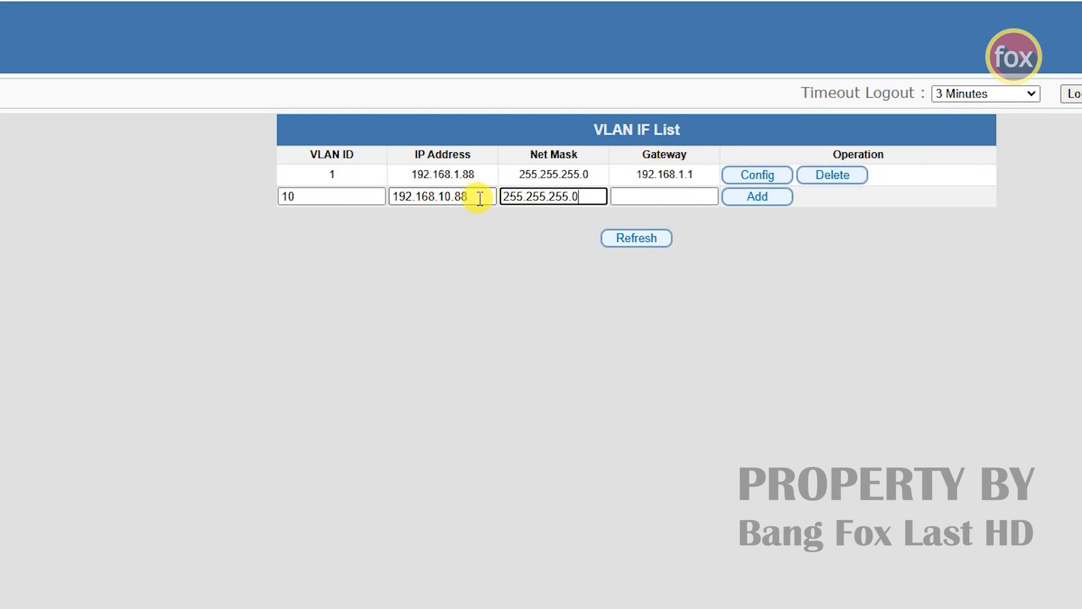
# - Set the gateway to 192.168.10.1 and add the VLAN 10 interface
pyautogui.moveTo(473, 197); pyautogui.dragTo(388, 197)
pyautogui.rightClick(405, 202)
pyautogui.click(449, 283)
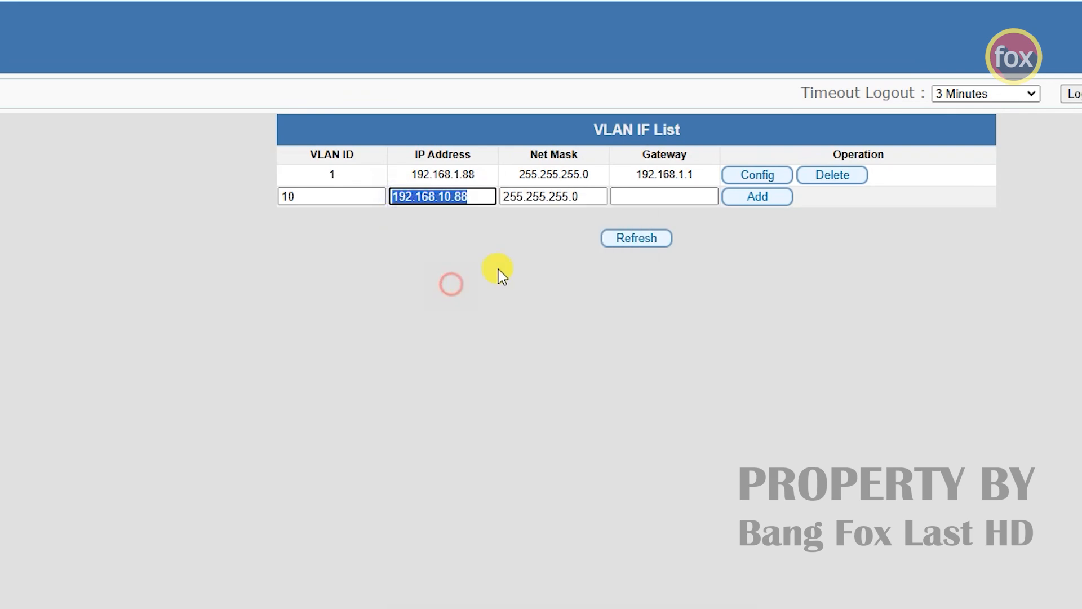
pyautogui.rightClick(652, 197)
pyautogui.click(705, 377)
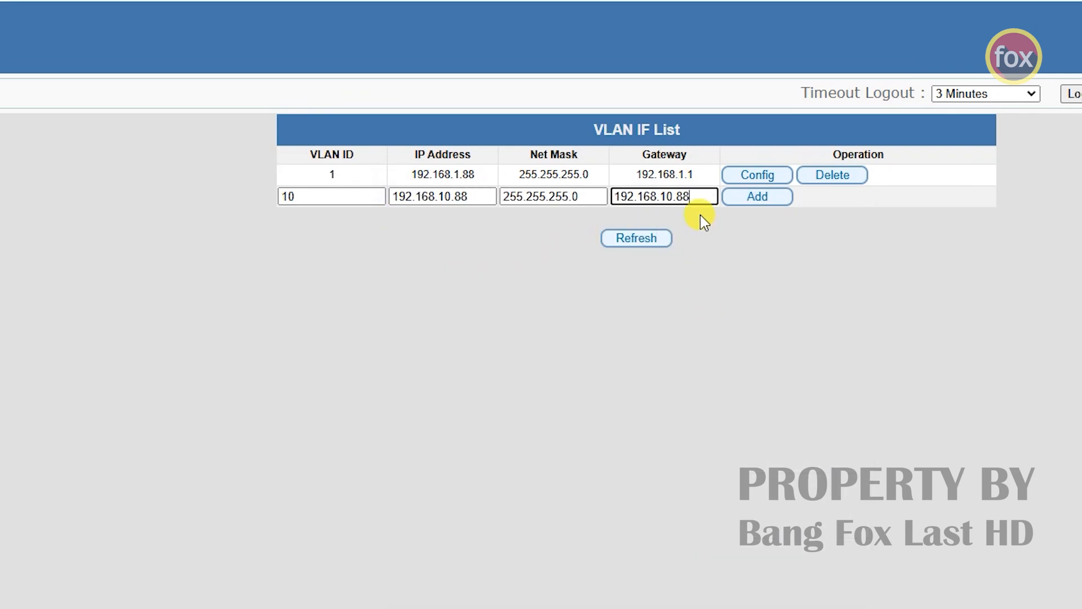
pyautogui.moveTo(677, 196); pyautogui.dragTo(695, 194)
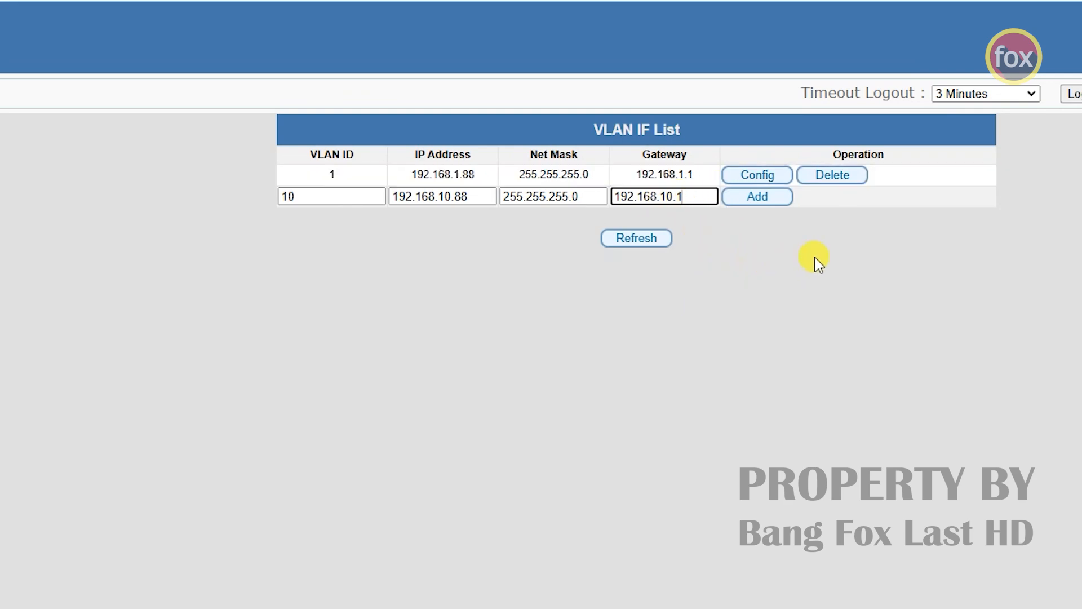
pyautogui.click(777, 207)
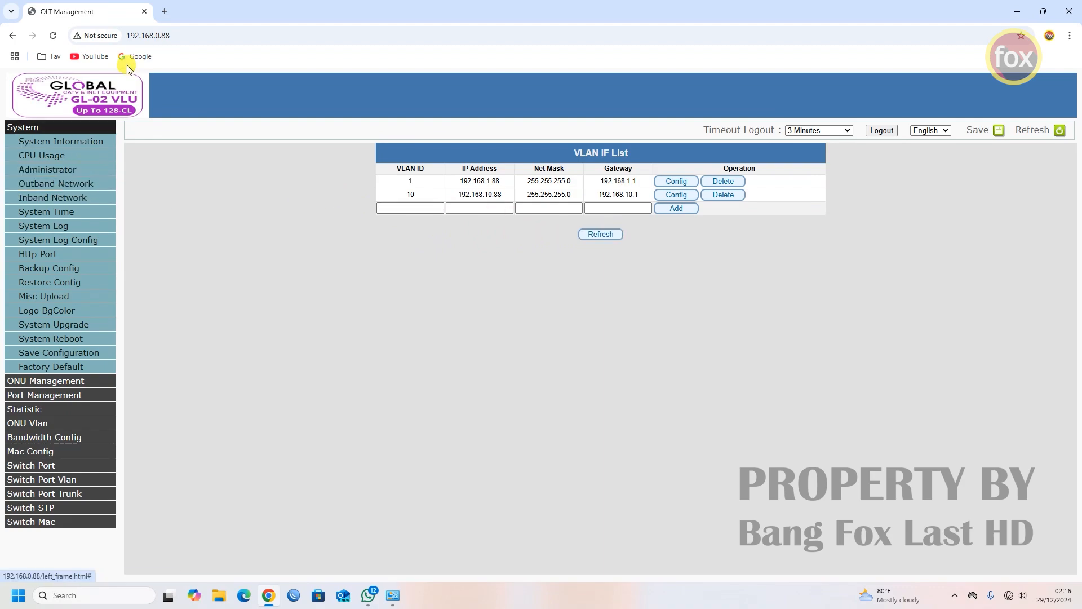
# - View the Outband Network settings: IP 192.168.0.88, mask 255.255.255.0, gateway 192.168.0.1
pyautogui.click(135, 36)
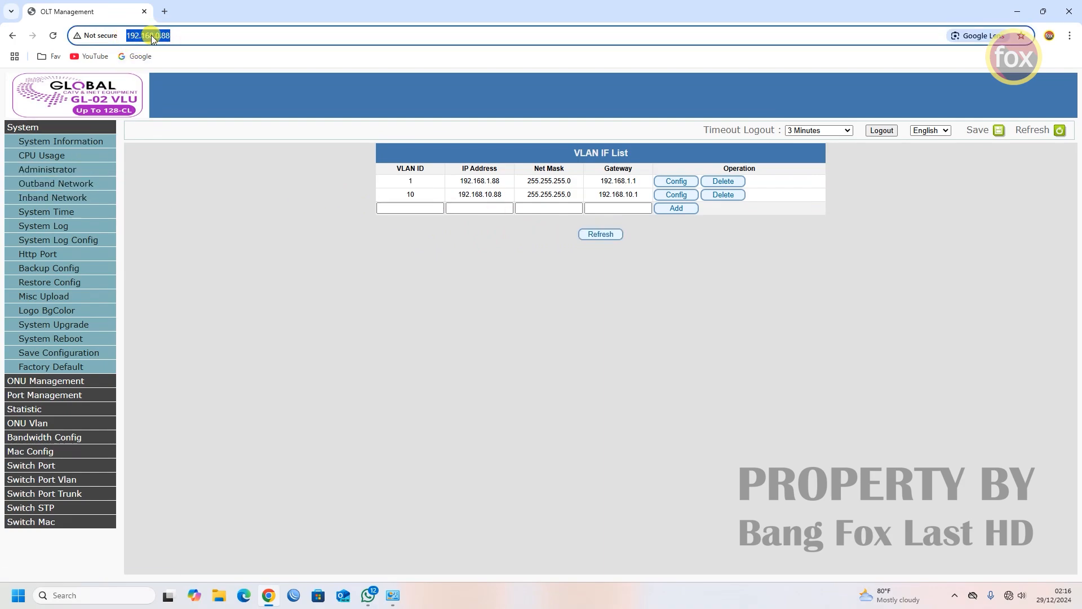
pyautogui.click(150, 37)
pyautogui.moveTo(133, 34); pyautogui.dragTo(126, 35)
pyautogui.moveTo(170, 34); pyautogui.dragTo(130, 38)
pyautogui.click(64, 188)
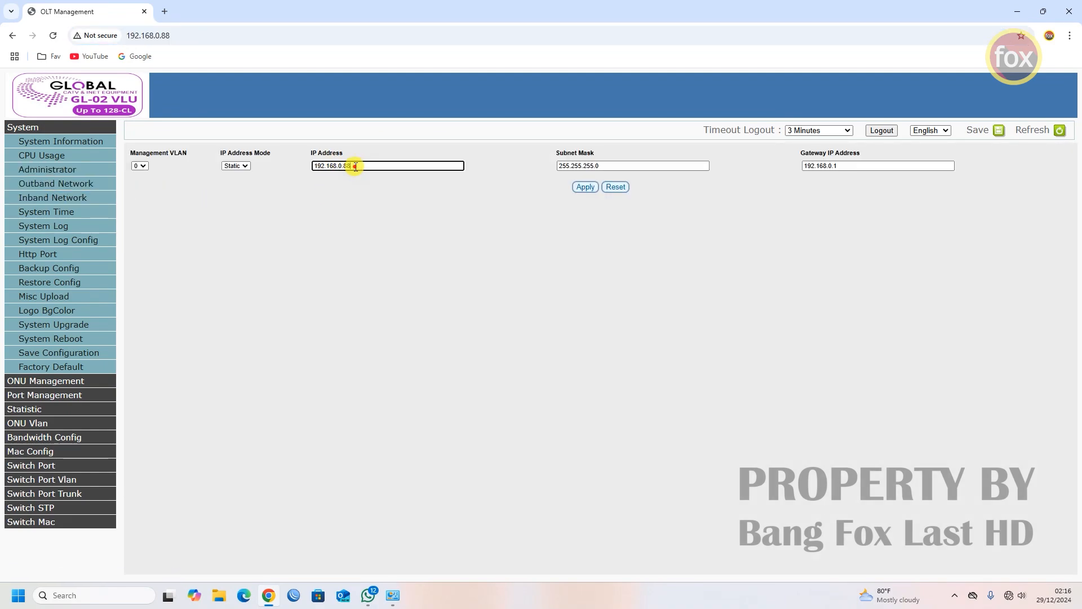
pyautogui.moveTo(353, 166); pyautogui.dragTo(311, 167)
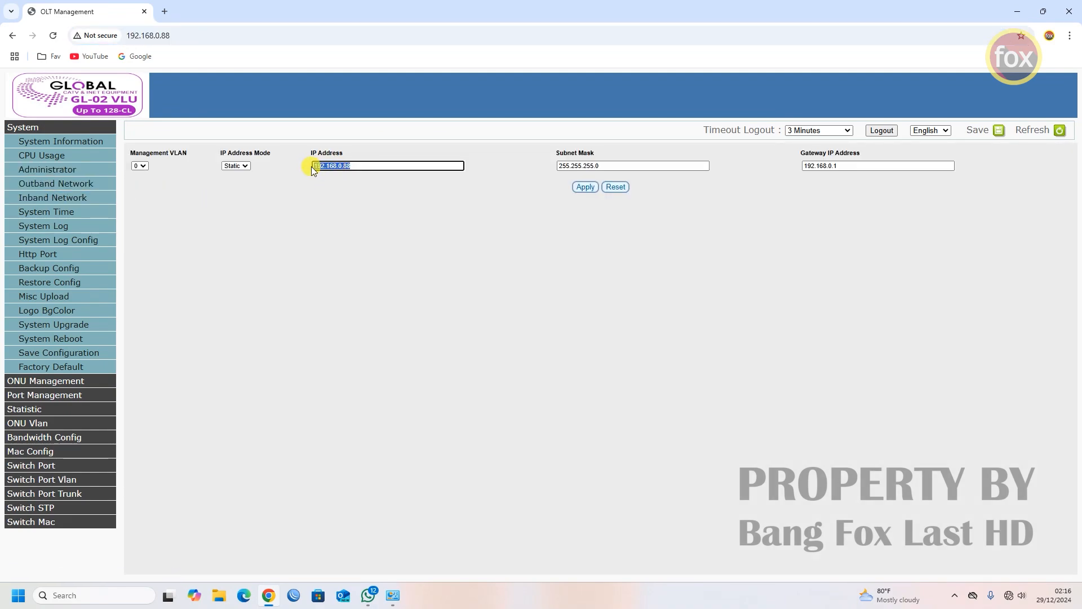
pyautogui.click(71, 187)
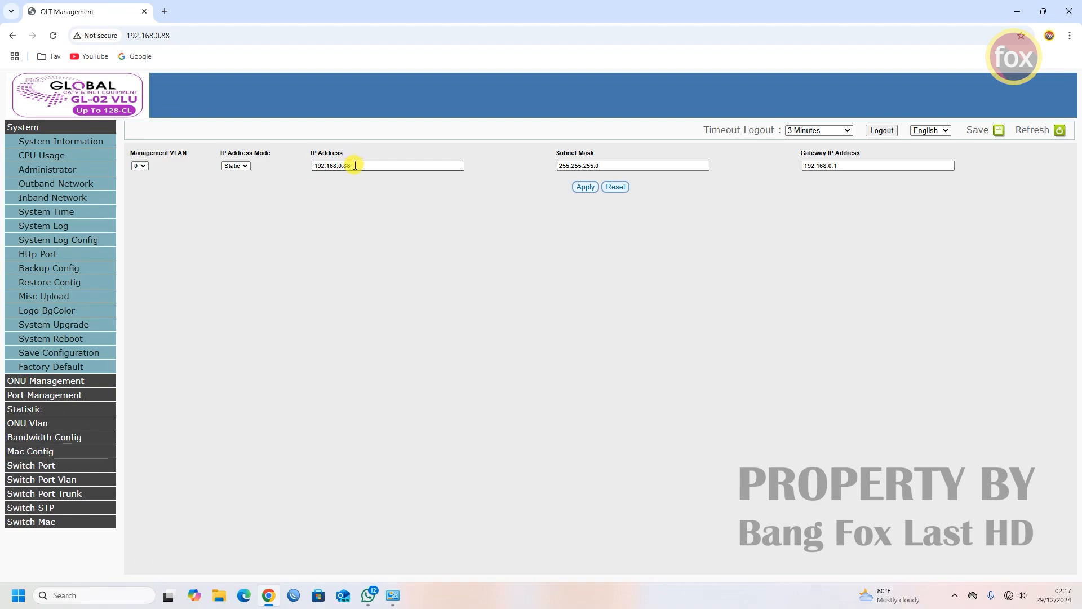
# - Return to the Inband Network VLAN list and save the OLT configuration
pyautogui.click(95, 200)
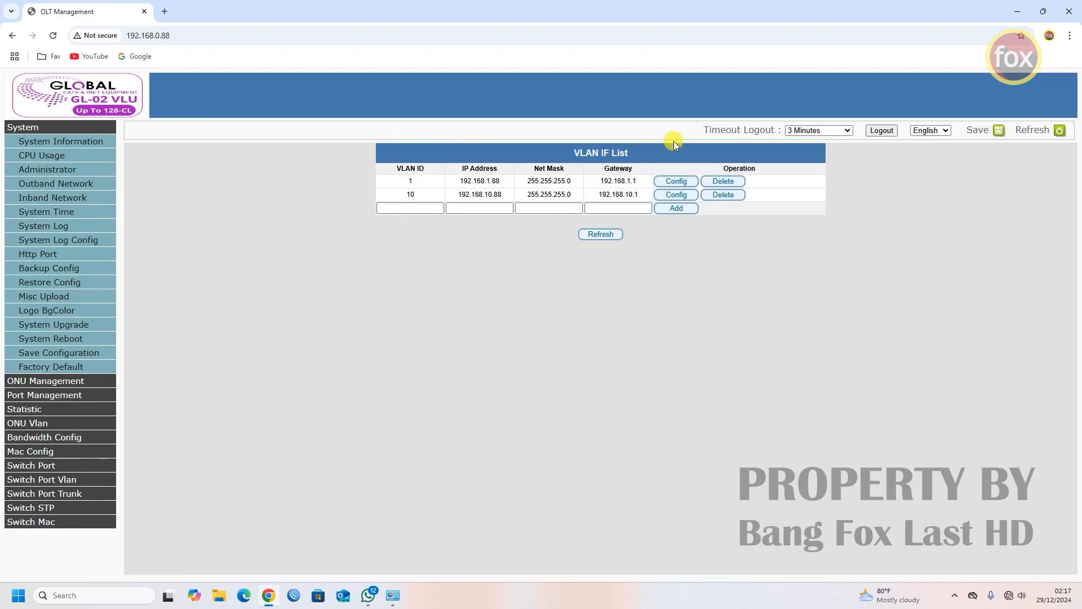
pyautogui.click(1002, 132)
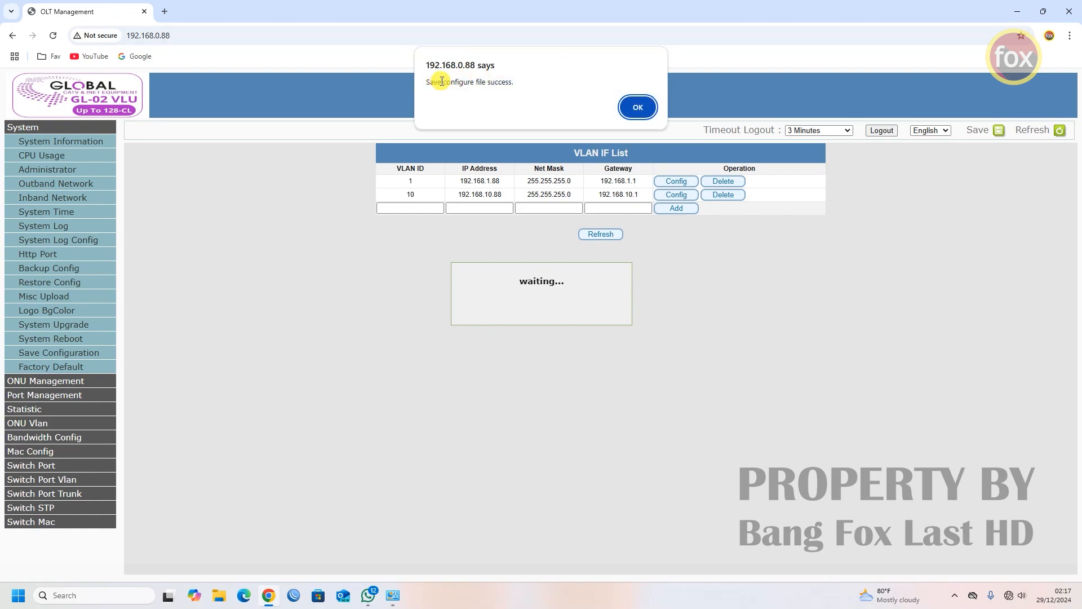
# - Acknowledge the 'Save configure file success' alert and minimize Chrome
pyautogui.click(639, 108)
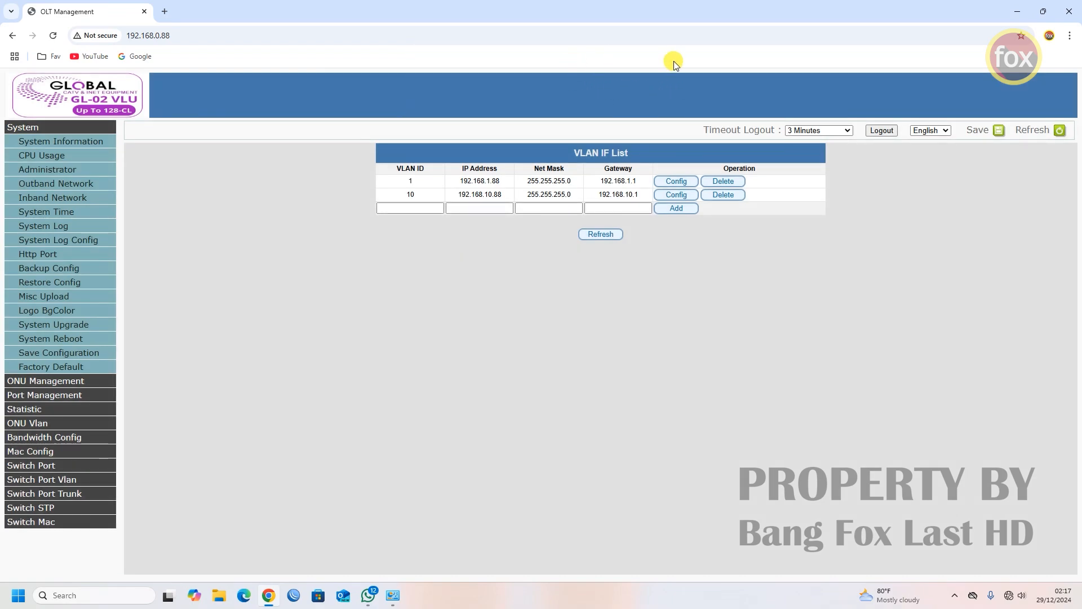
pyautogui.click(1017, 12)
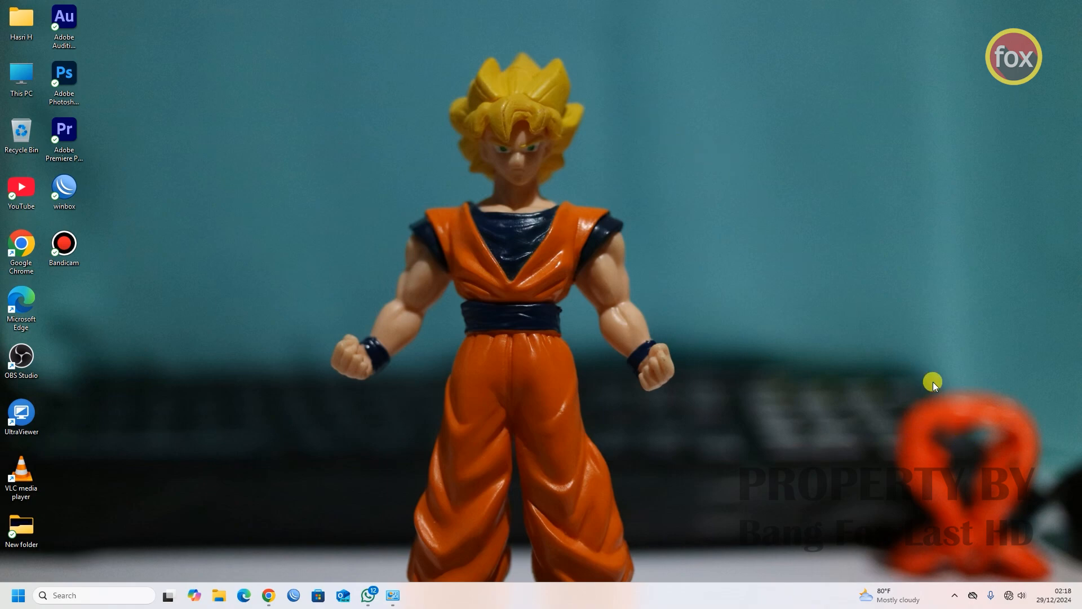
# - Connect Windows to the open FREE.ID.Hotspot Wi-Fi and return to the Chrome OLT window
pyautogui.click(1013, 595)
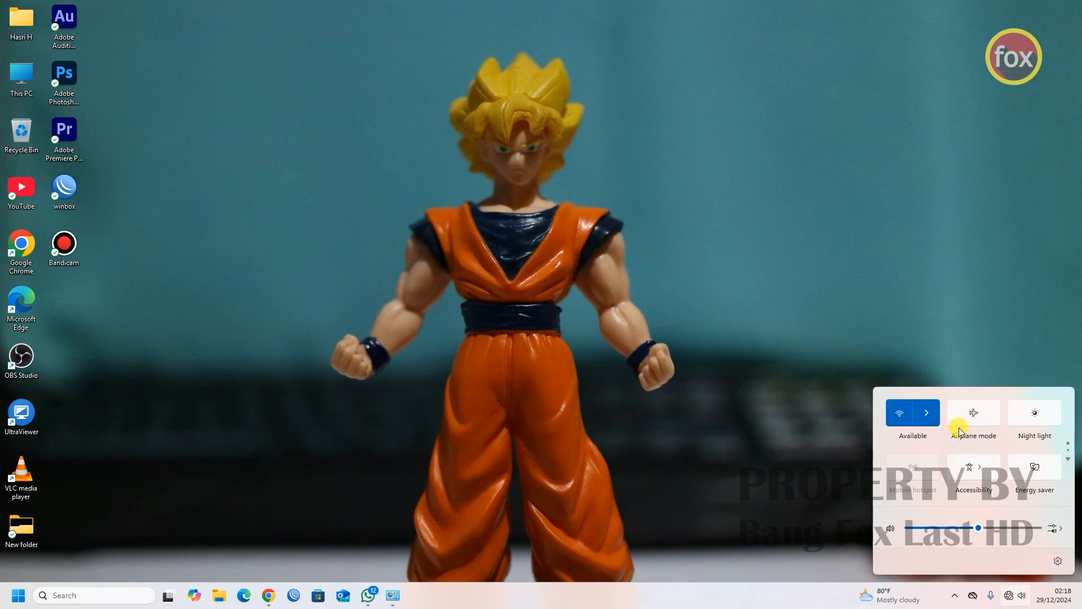
pyautogui.click(937, 417)
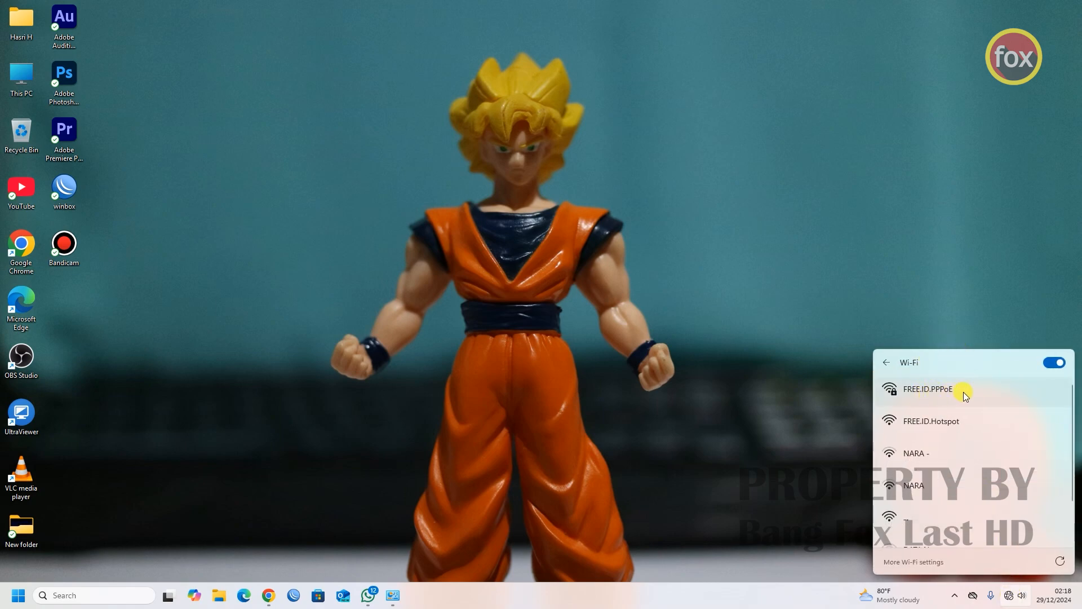
pyautogui.click(952, 427)
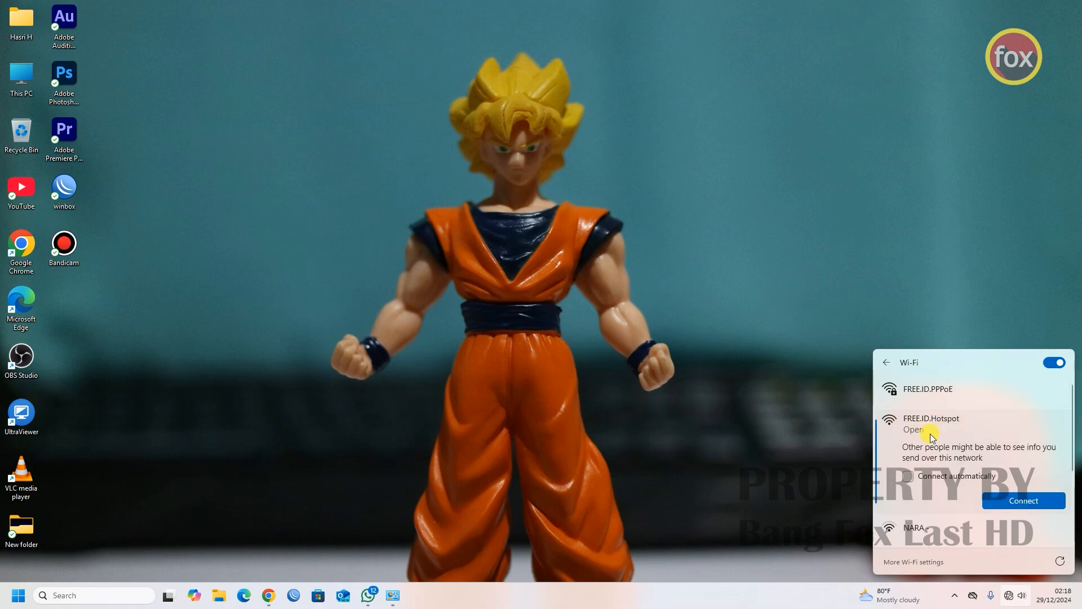
pyautogui.click(1018, 501)
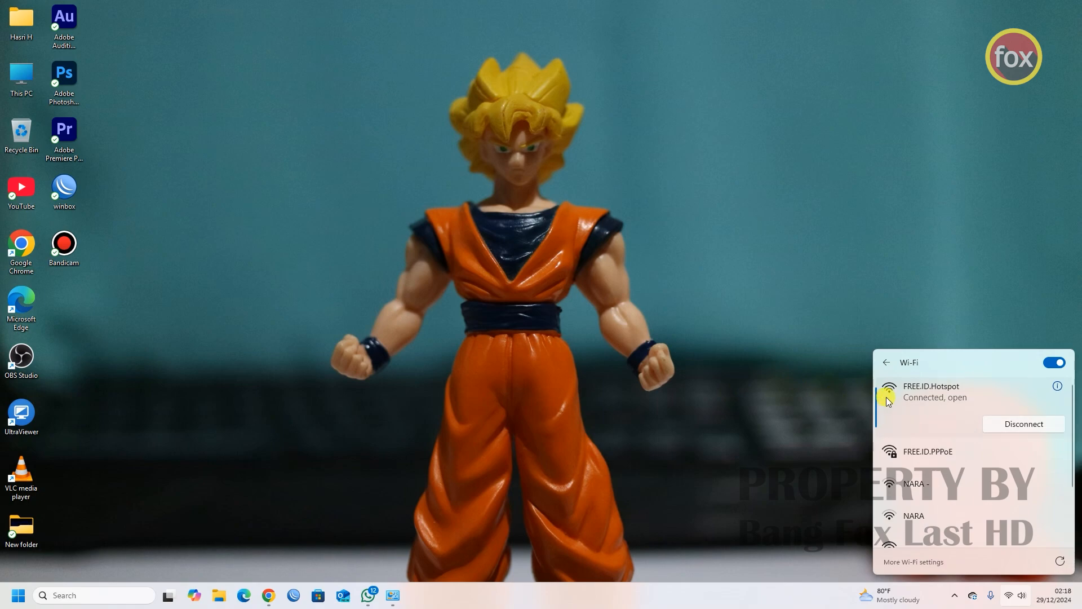
pyautogui.click(788, 397)
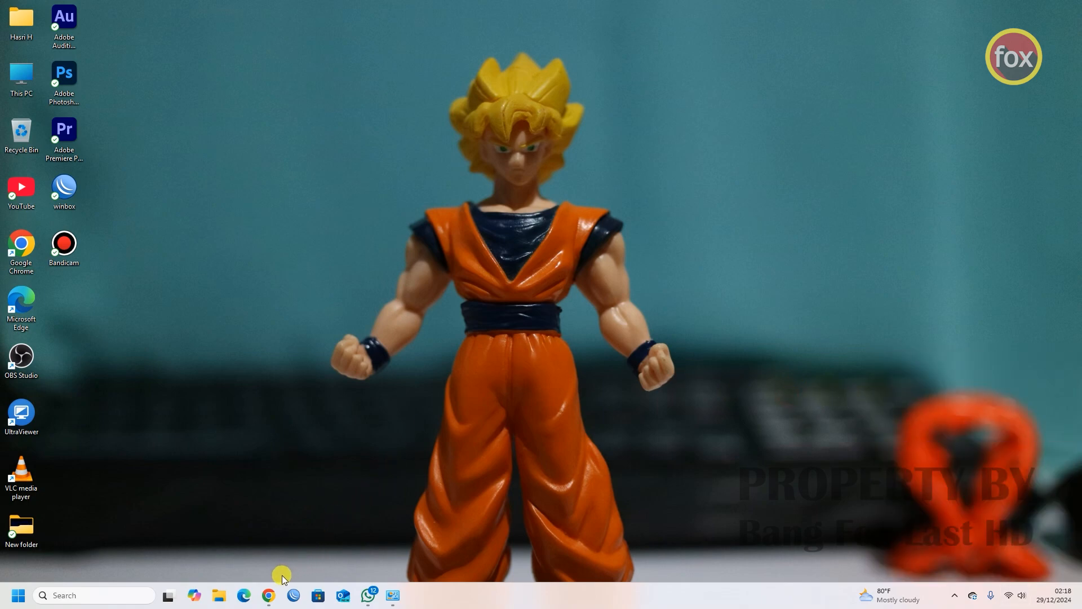
pyautogui.click(269, 594)
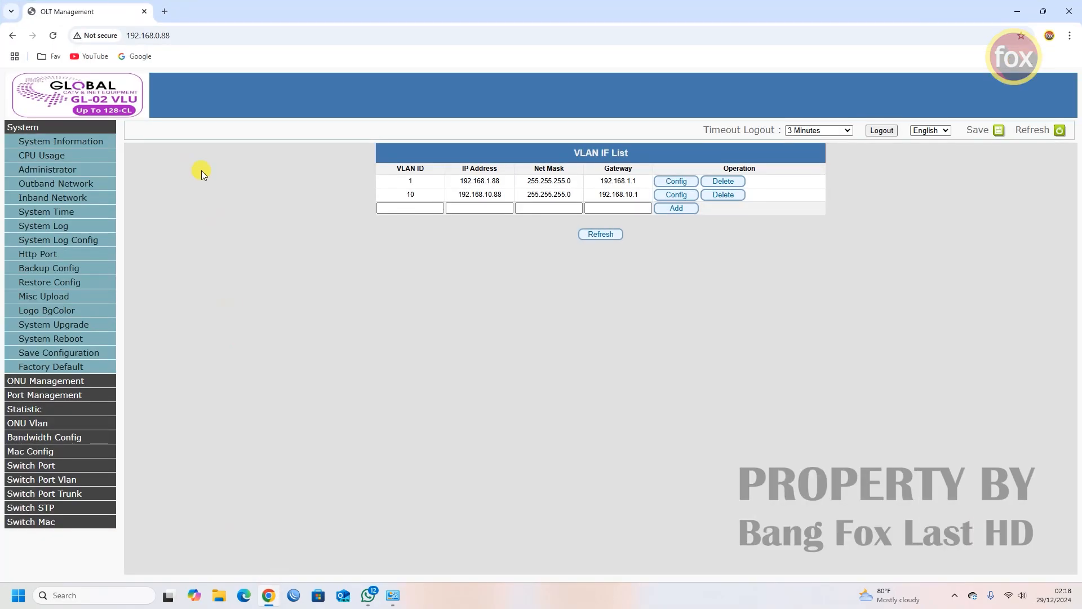
# - Search Google for 'hostddns' in a new tab and open the FreeDDNS site hostddns.us
pyautogui.click(165, 11)
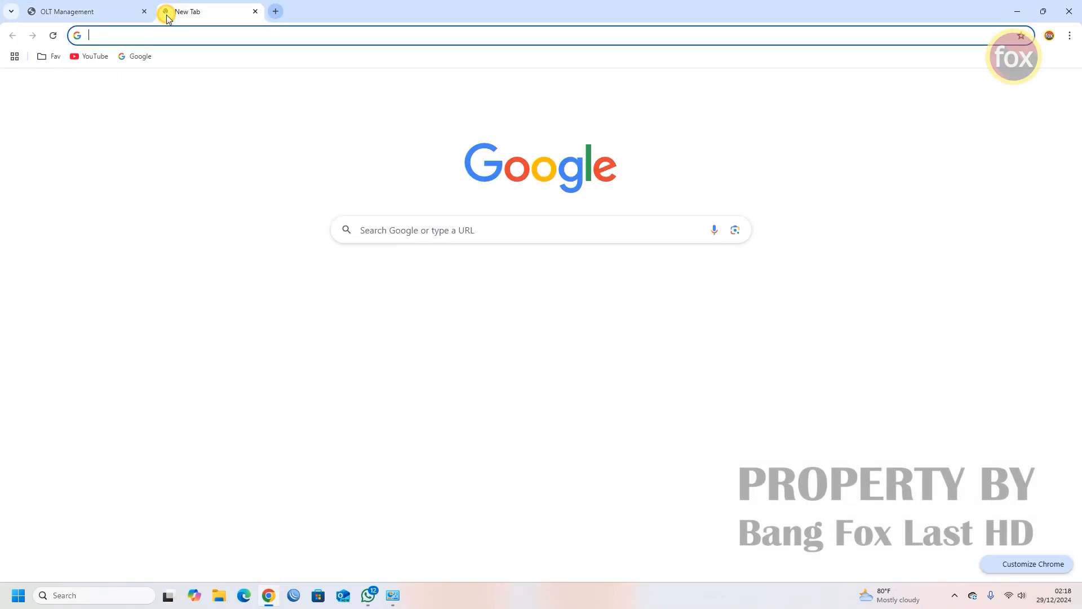
pyautogui.click(138, 56)
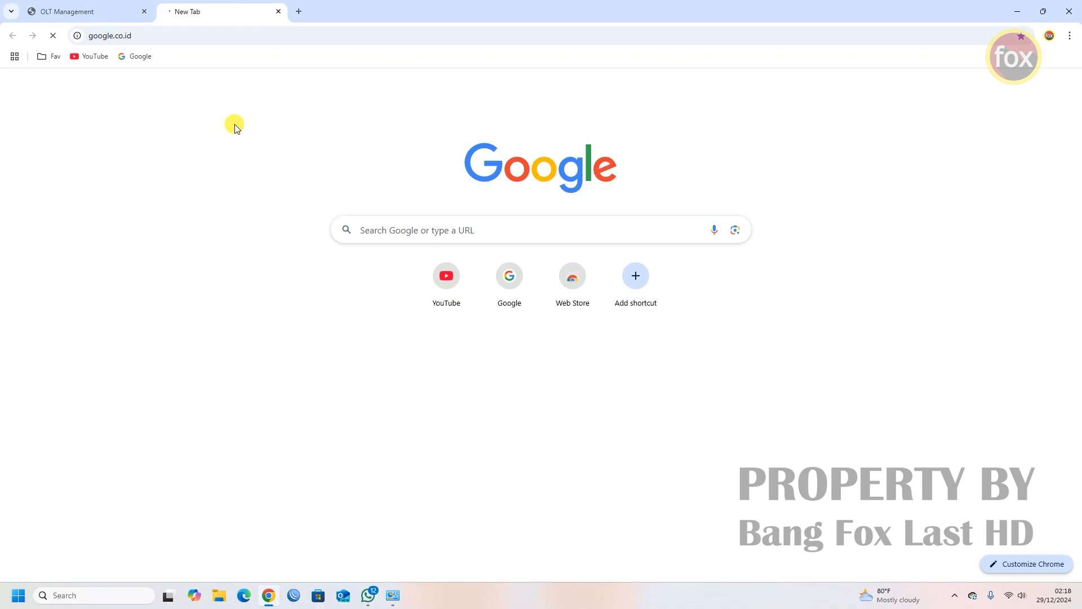
pyautogui.write('hostddns')
pyautogui.press('Return')
pyautogui.click(187, 190)
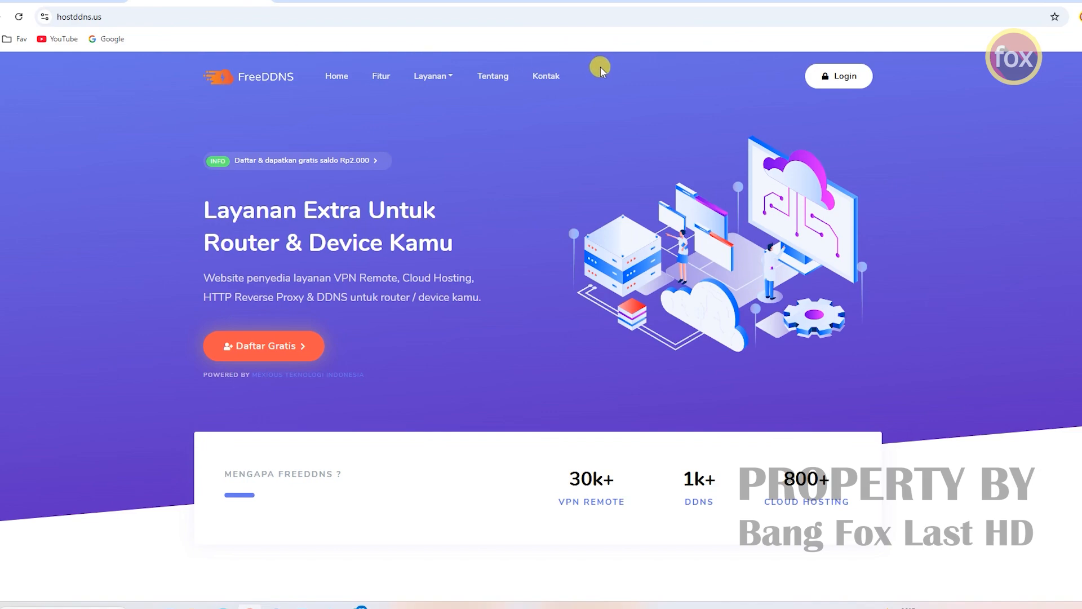
# - Sign in to FreeDDNS with the account username and password
pyautogui.click(835, 79)
pyautogui.click(670, 187)
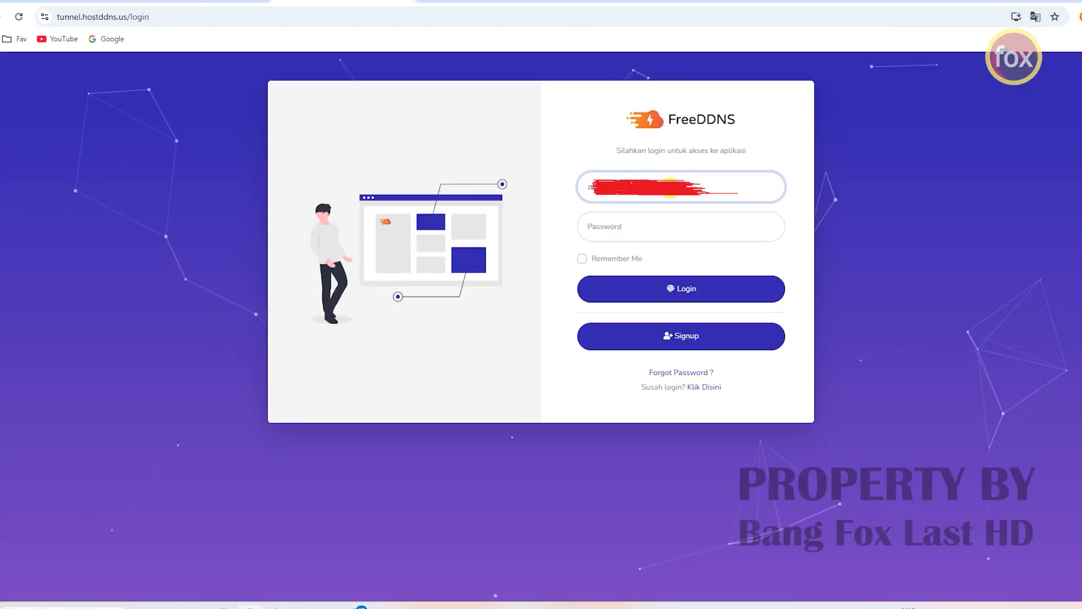
pyautogui.press('Tab')
pyautogui.write('**********')
pyautogui.click(683, 284)
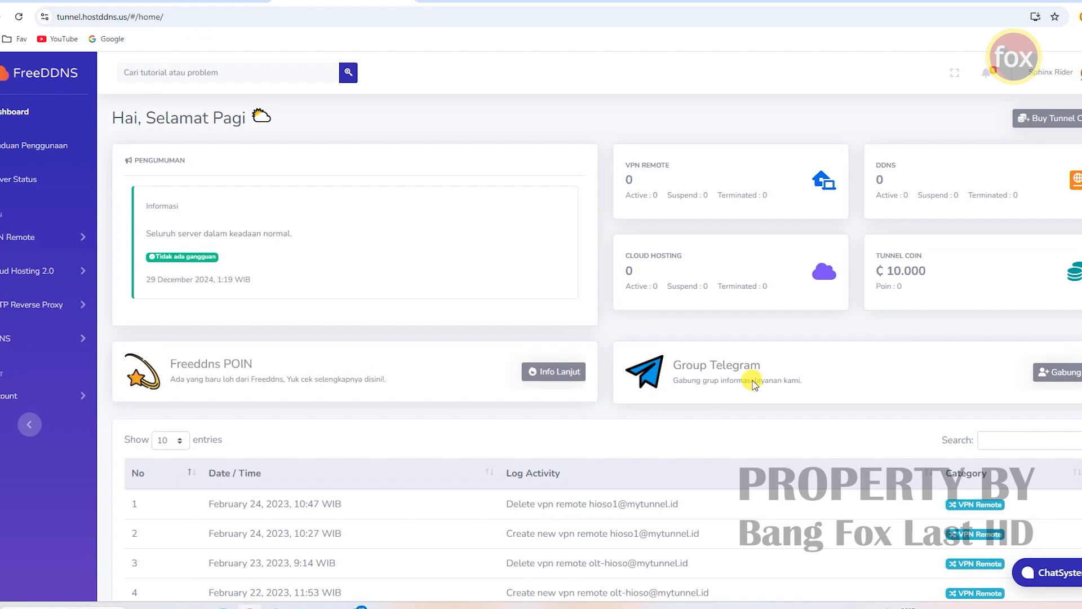
# - Open the Order VPN form under VPN Remote in the sidebar
pyautogui.doubleClick(889, 270)
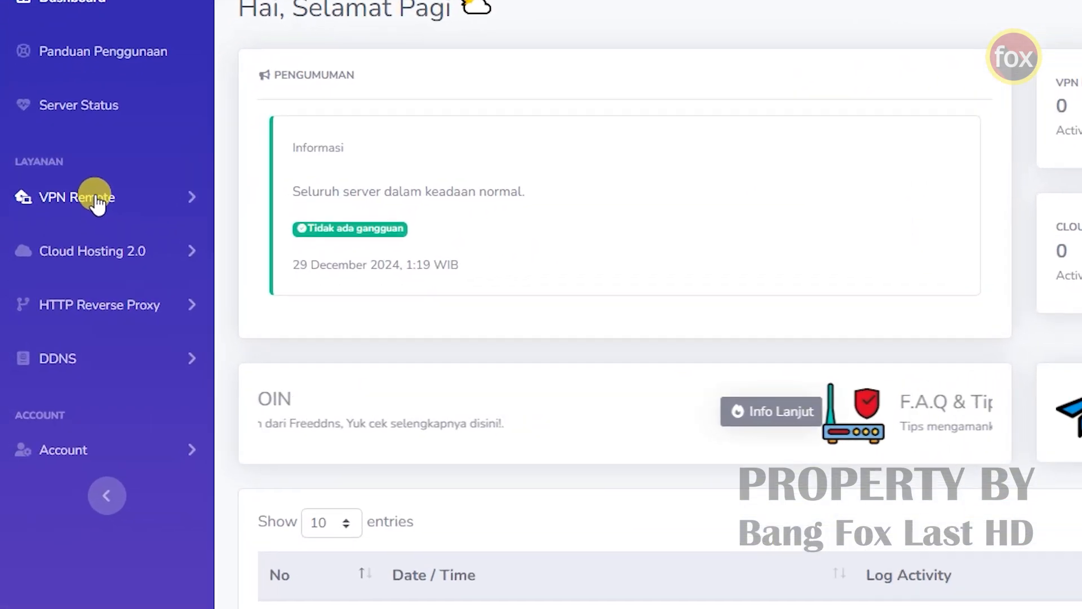
pyautogui.click(91, 197)
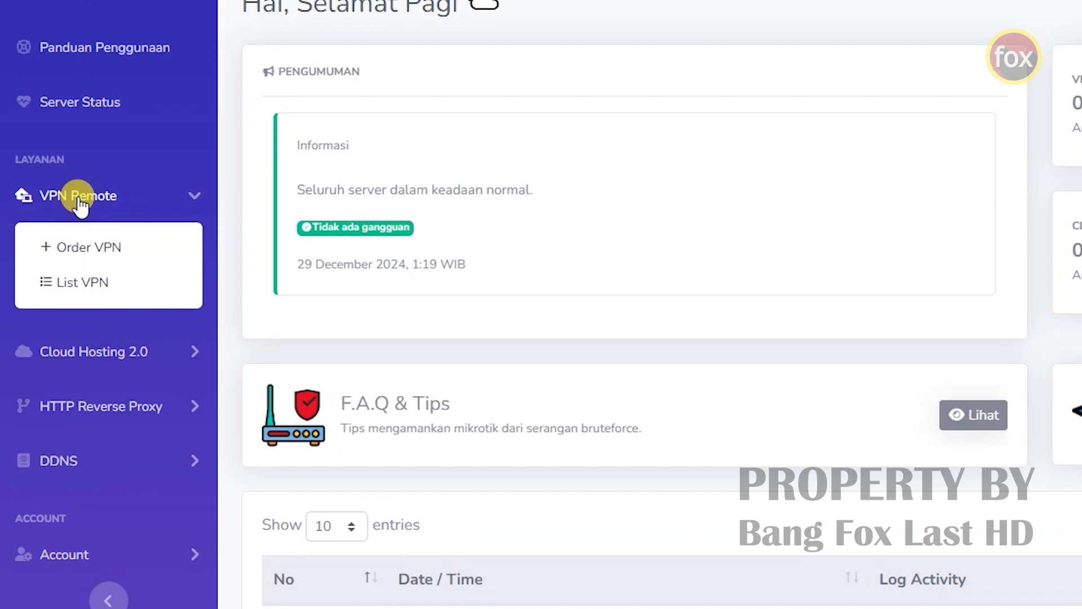
pyautogui.click(104, 248)
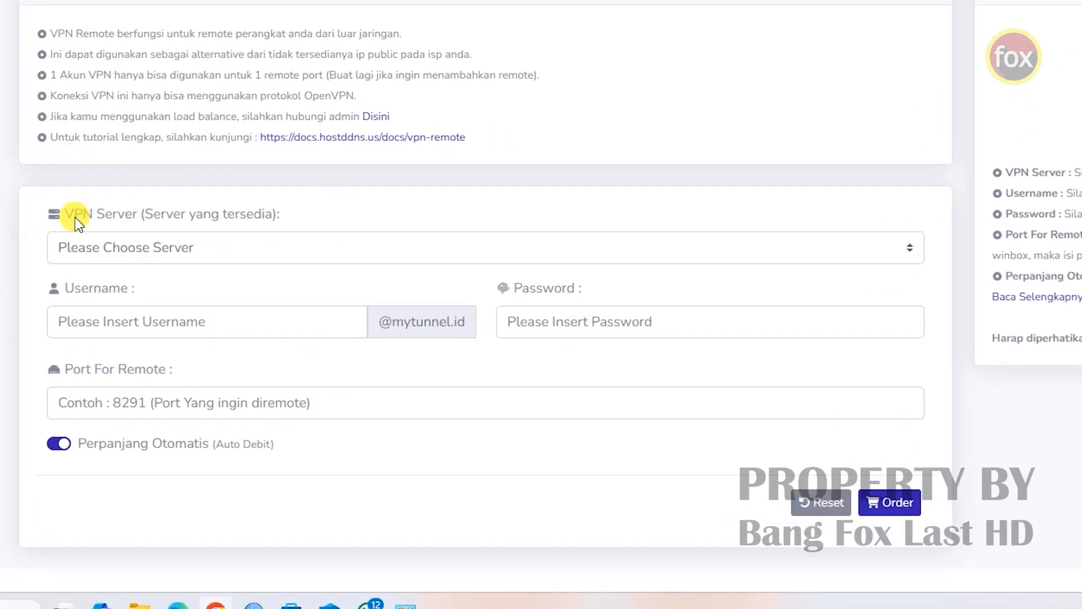
# - Choose the SG13 Singapore server and enter the VPN account username
pyautogui.click(130, 252)
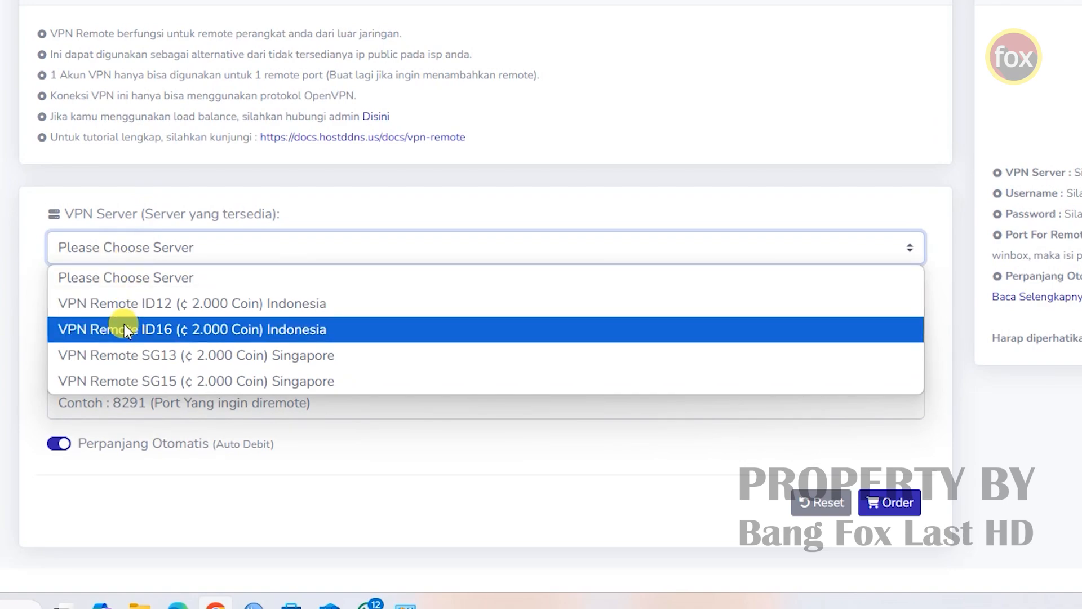
pyautogui.click(181, 360)
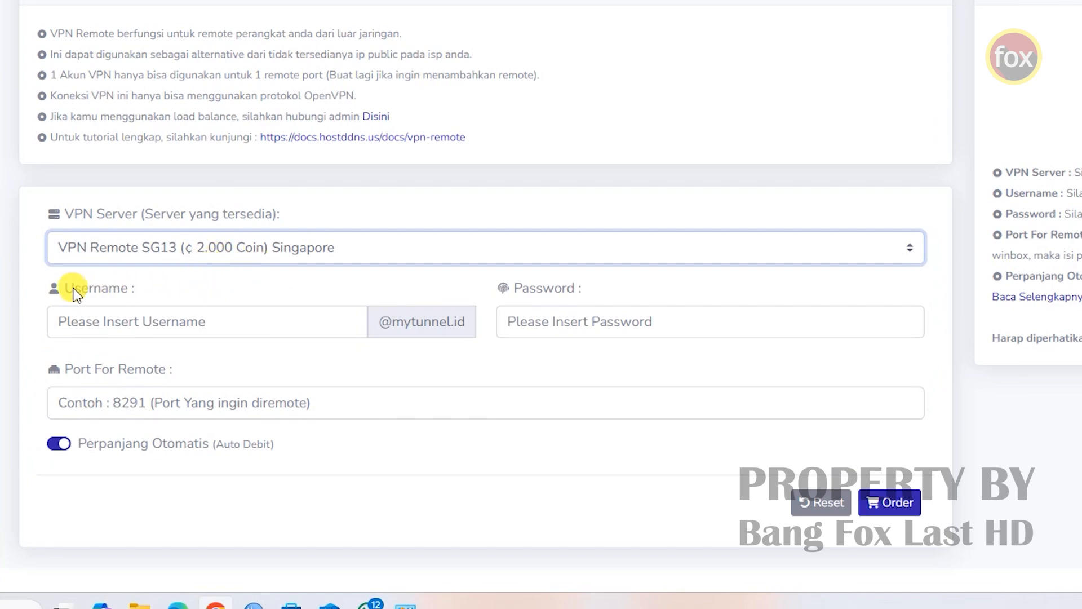
pyautogui.click(95, 320)
pyautogui.write('aponremote')
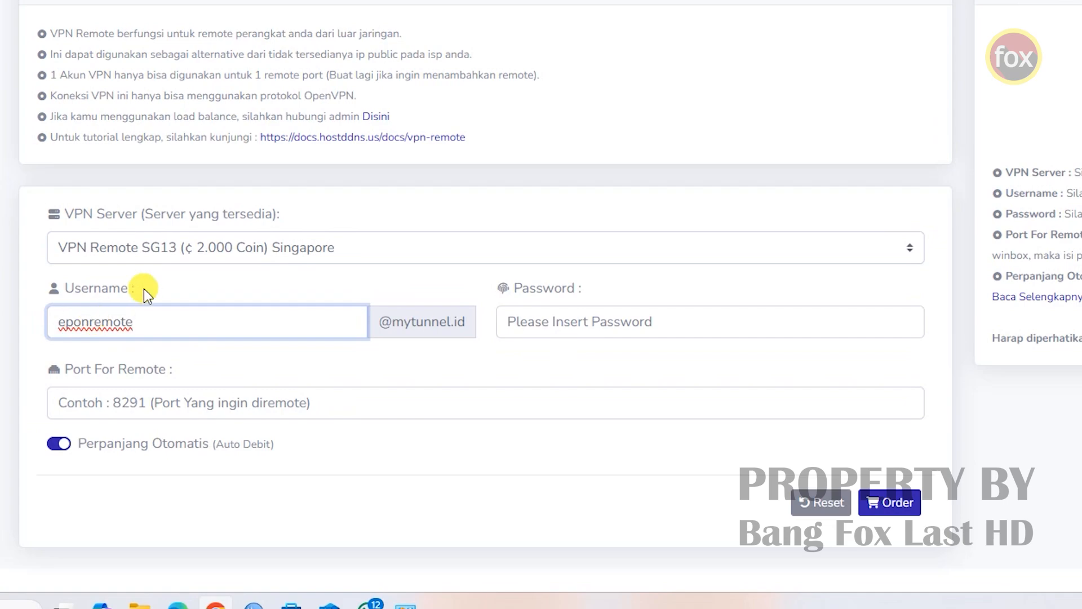
pyautogui.moveTo(58, 323); pyautogui.dragTo(131, 322)
pyautogui.click(126, 321)
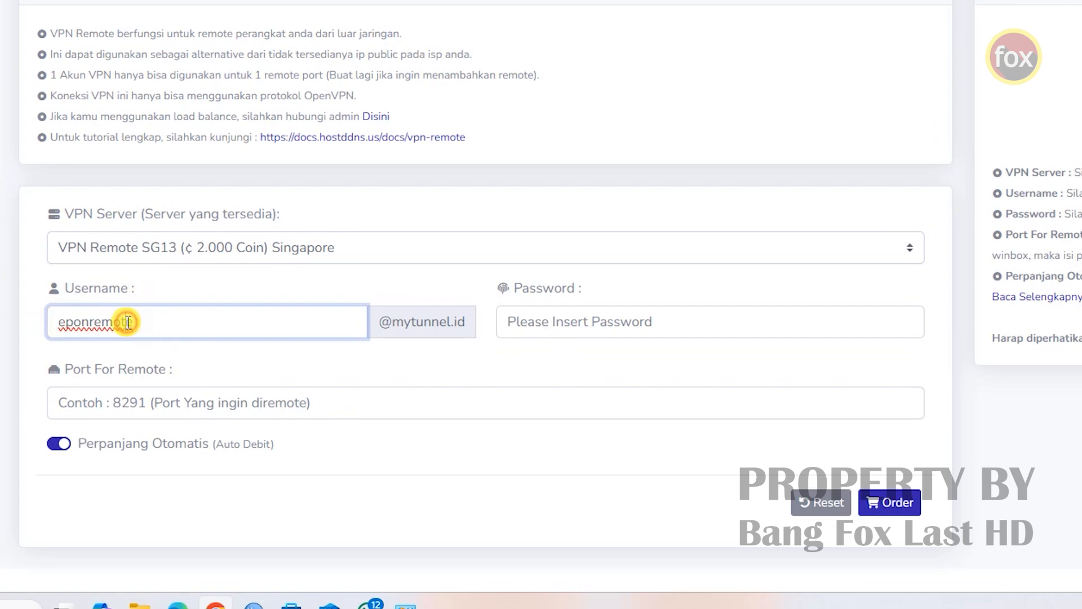
pyautogui.moveTo(125, 321); pyautogui.dragTo(58, 321)
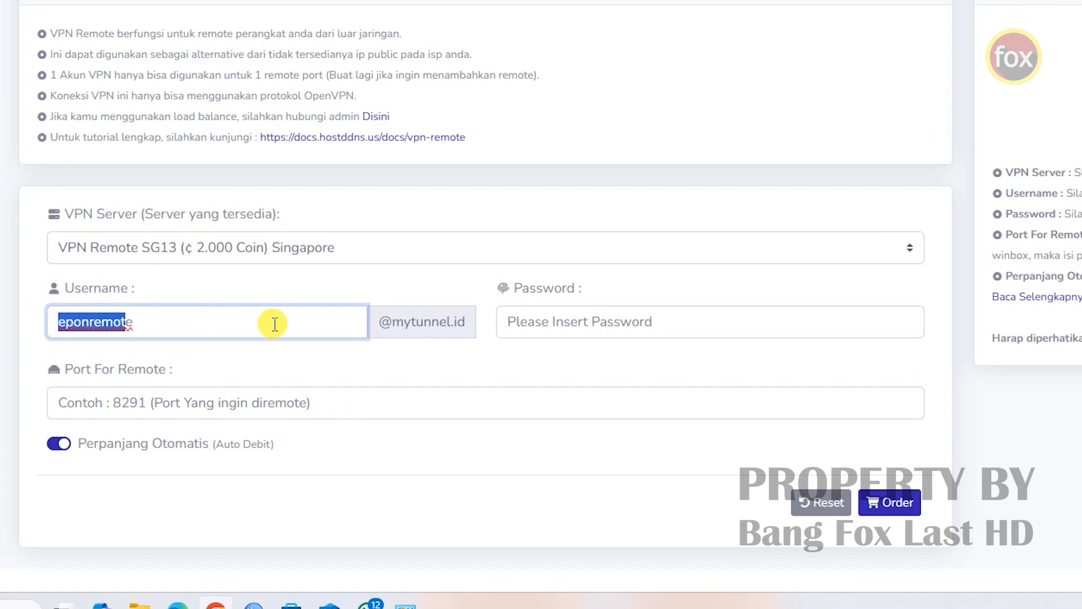
# - Enter the account password, set remote port 80, and switch off Perpanjang Otomatis
pyautogui.click(547, 323)
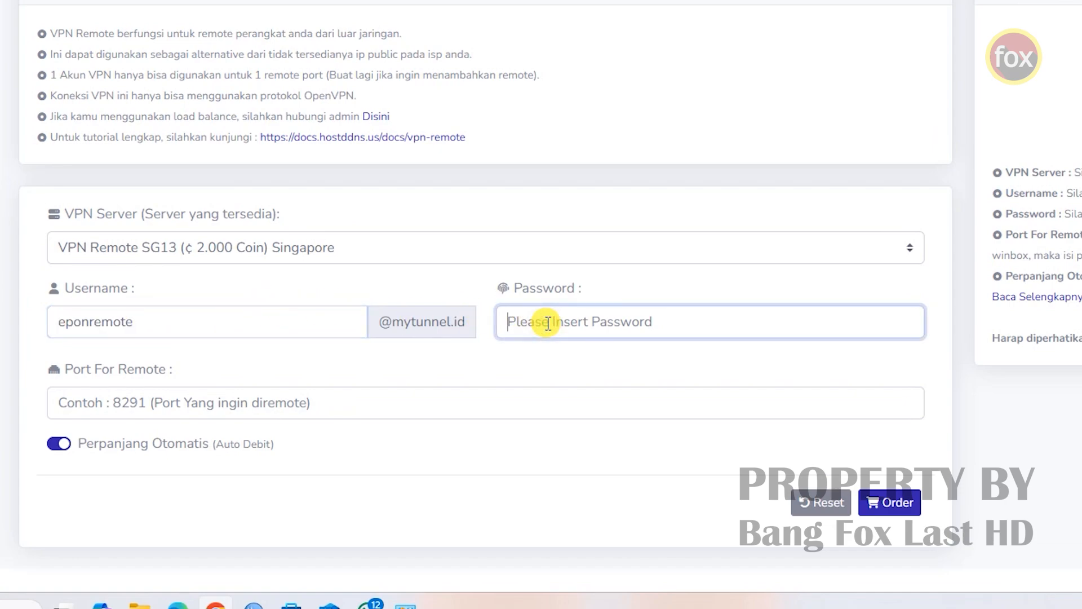
pyautogui.write('1234')
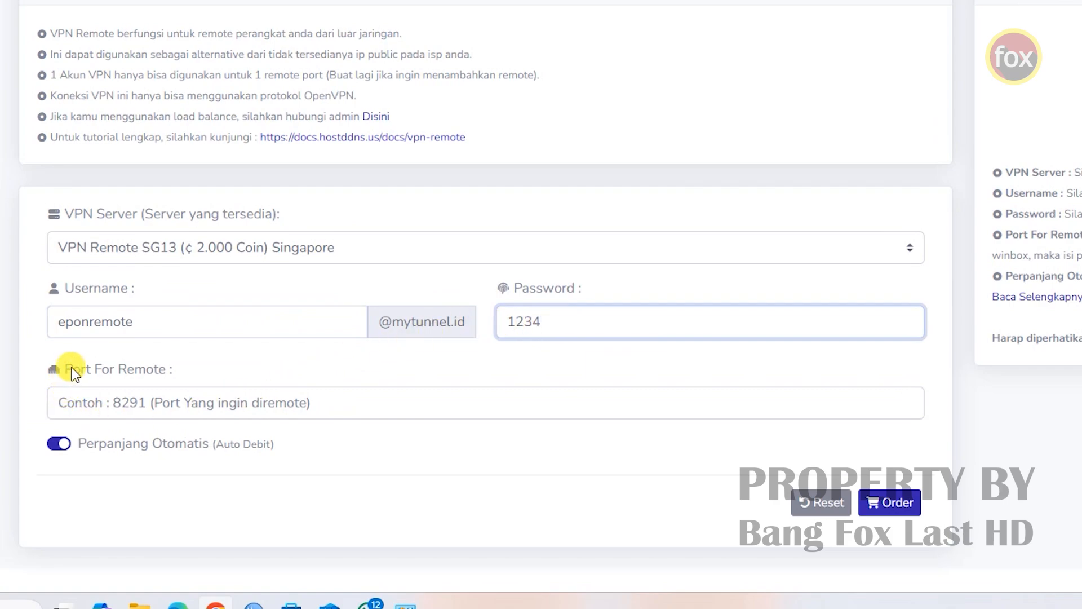
pyautogui.moveTo(173, 369); pyautogui.dragTo(73, 373)
pyautogui.click(101, 401)
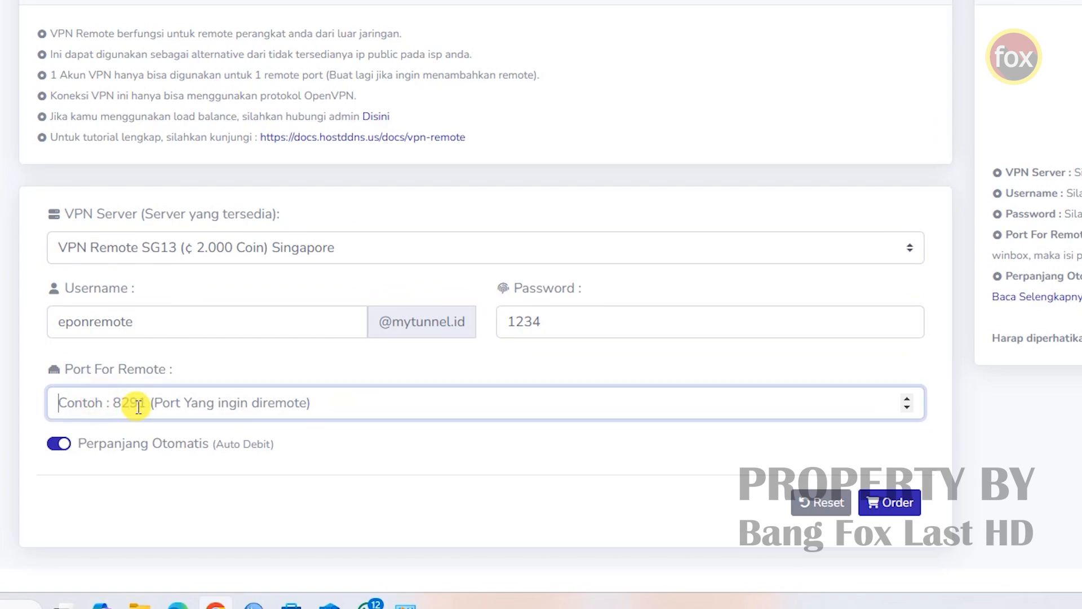
pyautogui.write('80')
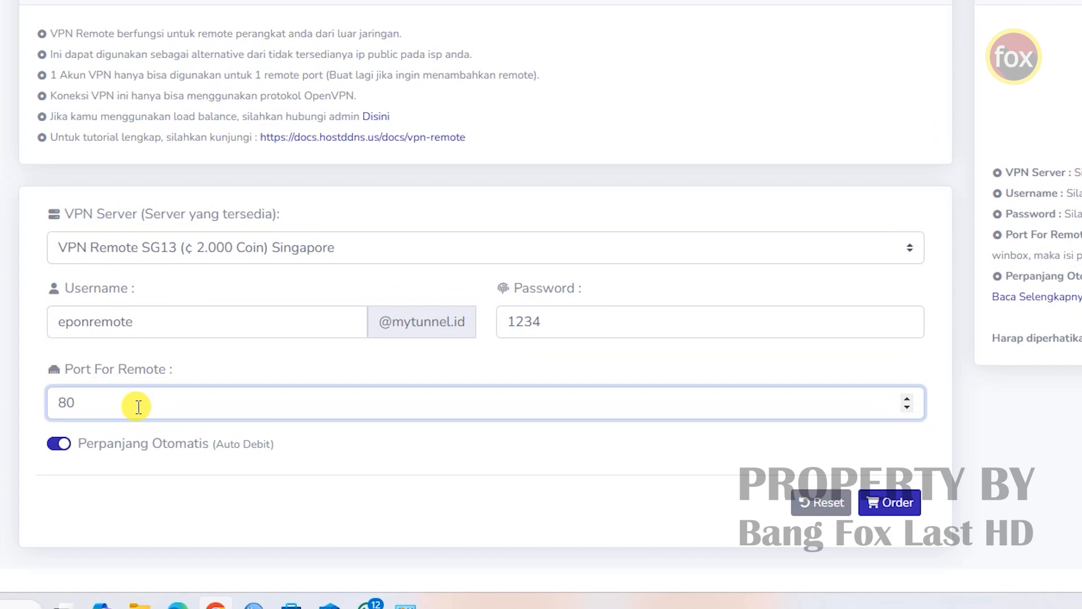
pyautogui.moveTo(85, 403); pyautogui.dragTo(53, 404)
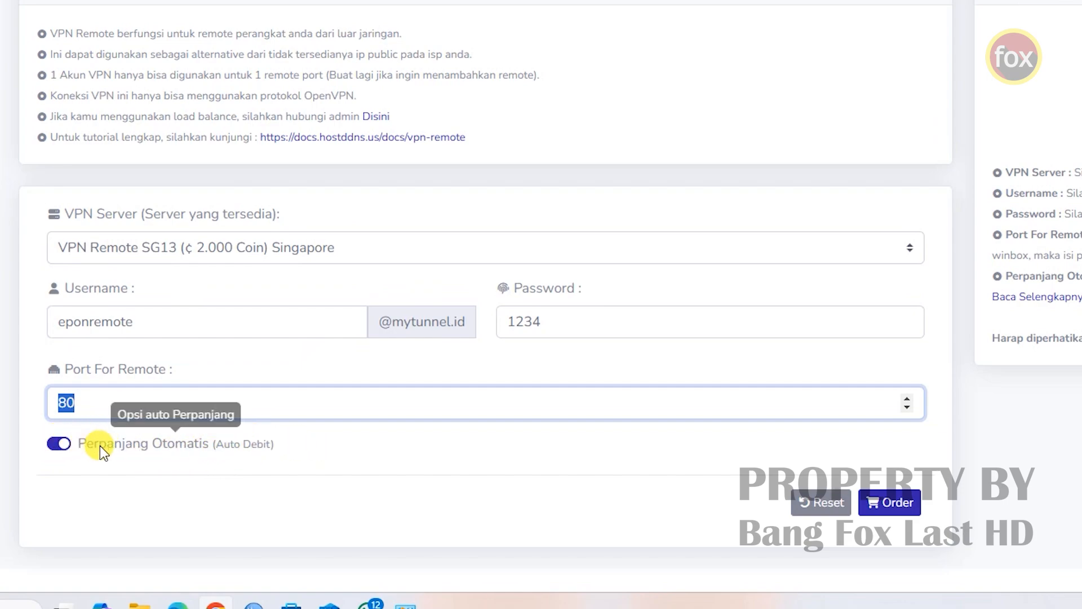
pyautogui.click(56, 445)
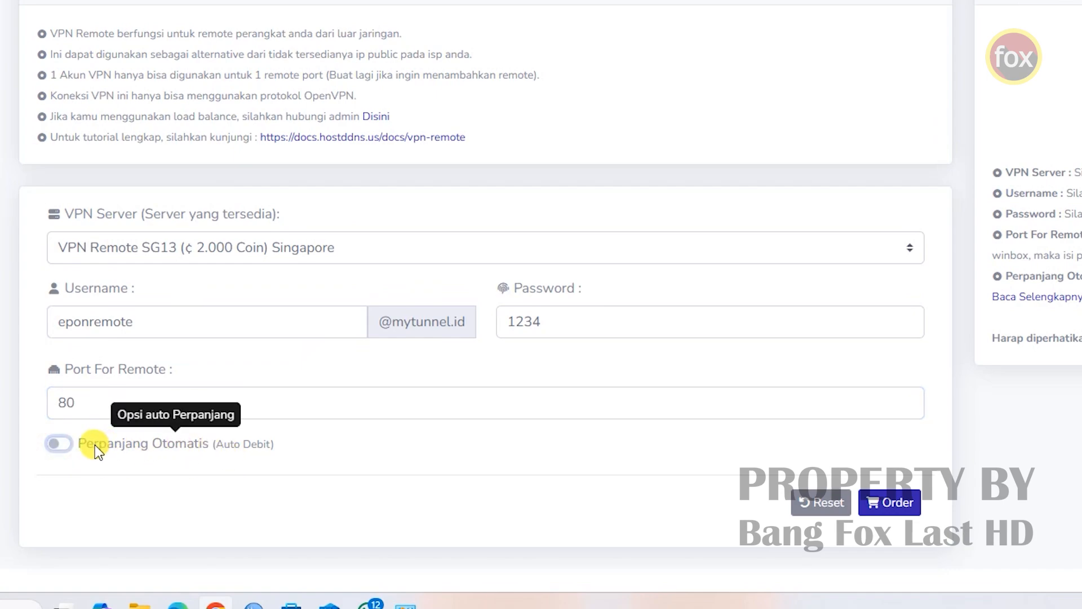
pyautogui.click(62, 448)
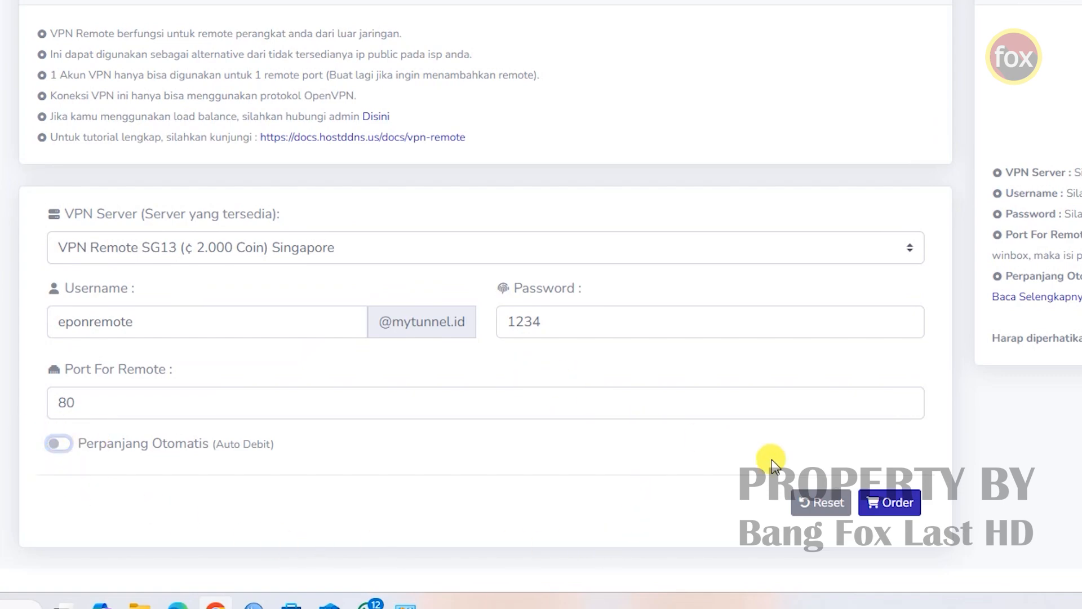
pyautogui.moveTo(143, 322); pyautogui.dragTo(54, 323)
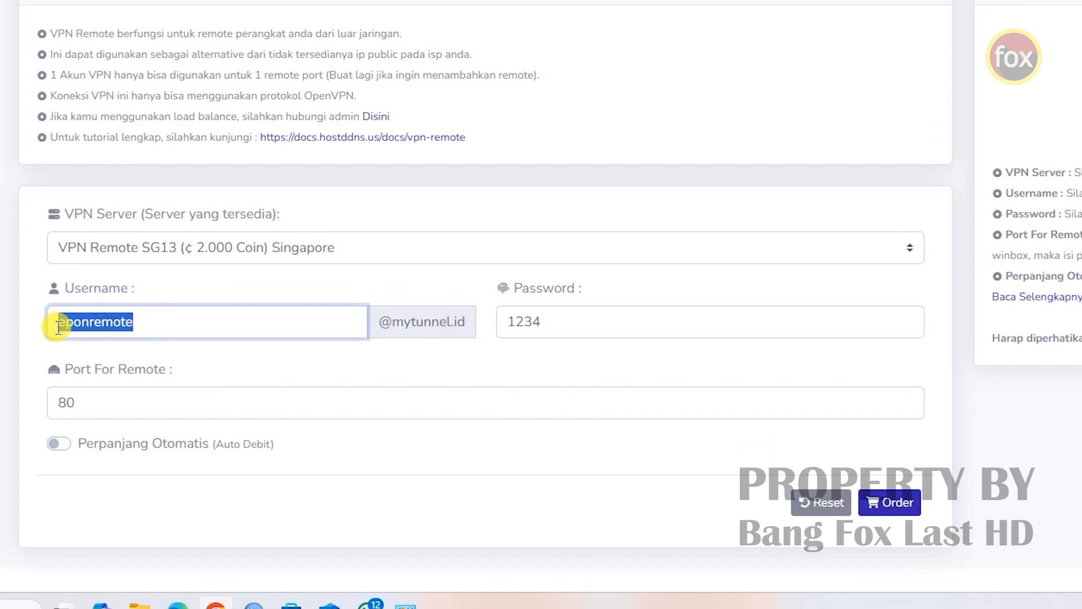
# - Submit the VPN Remote order, then go back to the VPN account list
pyautogui.click(882, 501)
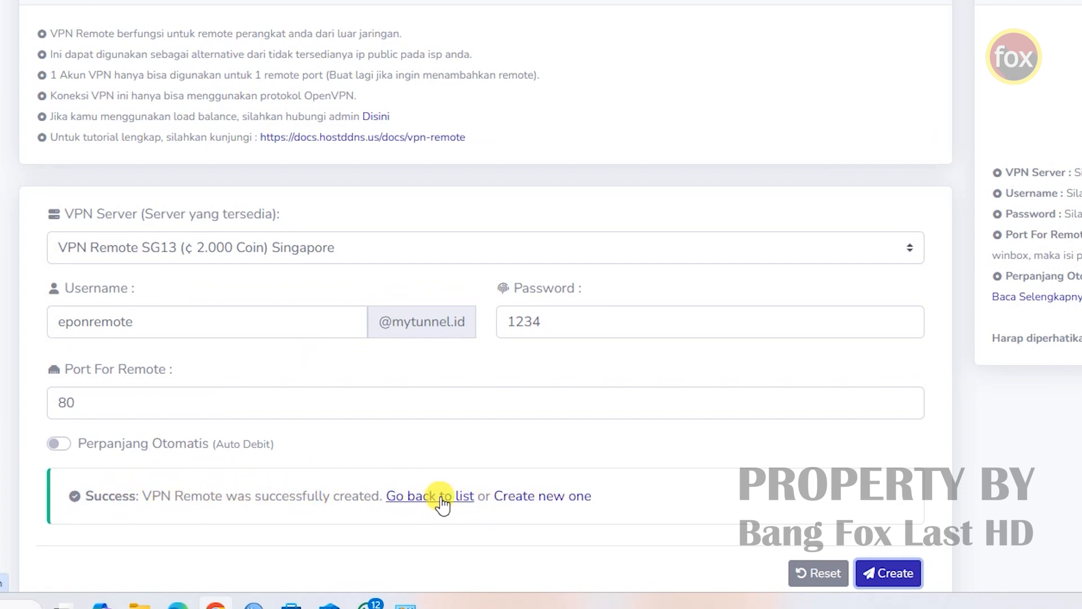
pyautogui.click(404, 495)
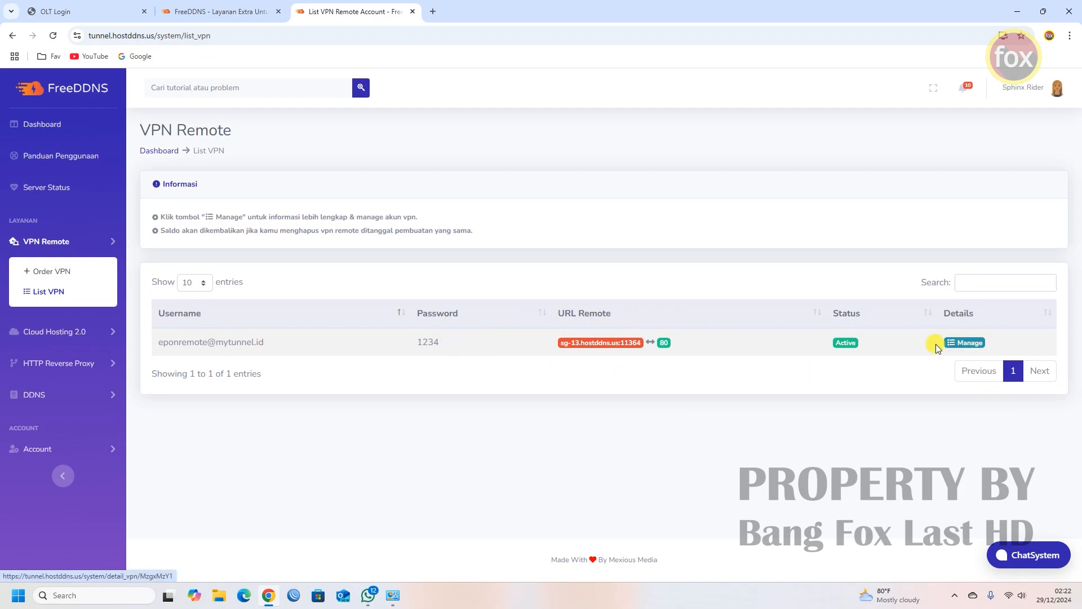
# - Open the new account's Manage page and copy its MikroTik ovpn-client setup script
pyautogui.click(963, 345)
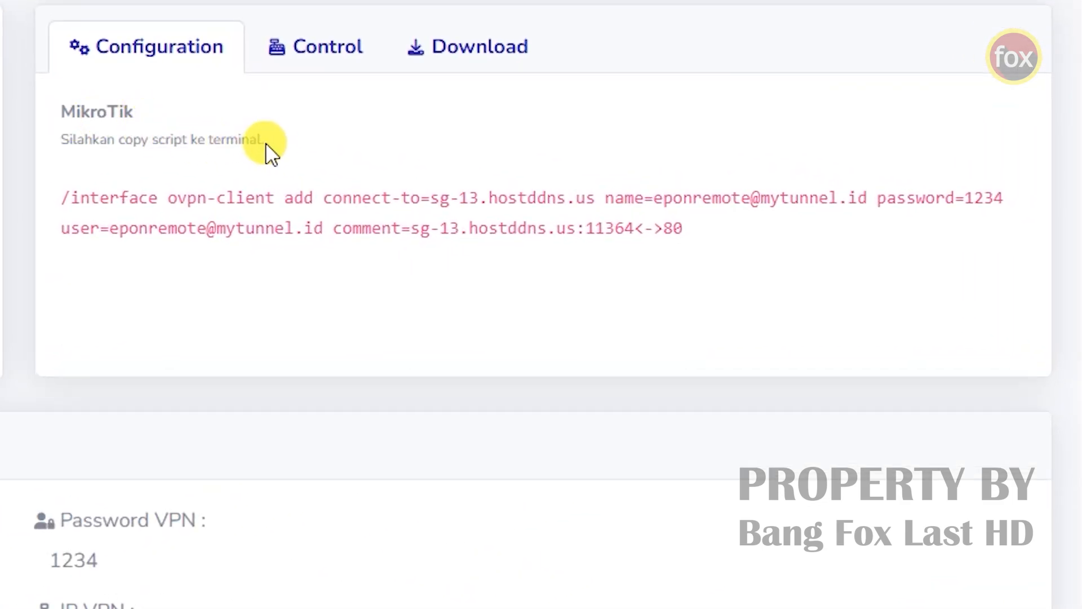
pyautogui.moveTo(62, 195); pyautogui.dragTo(692, 233)
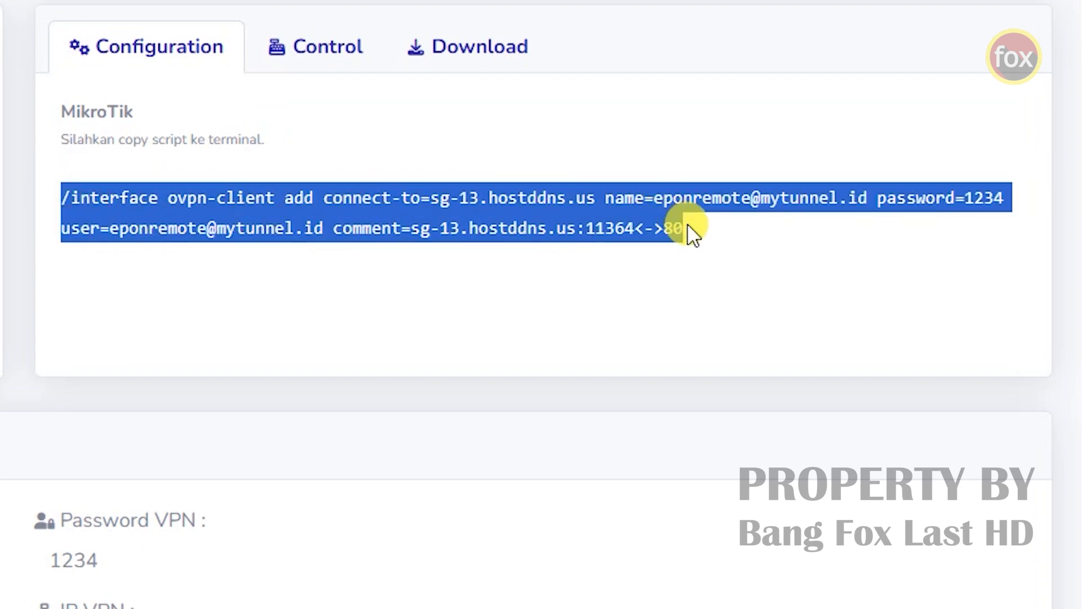
pyautogui.rightClick(428, 223)
pyautogui.click(459, 255)
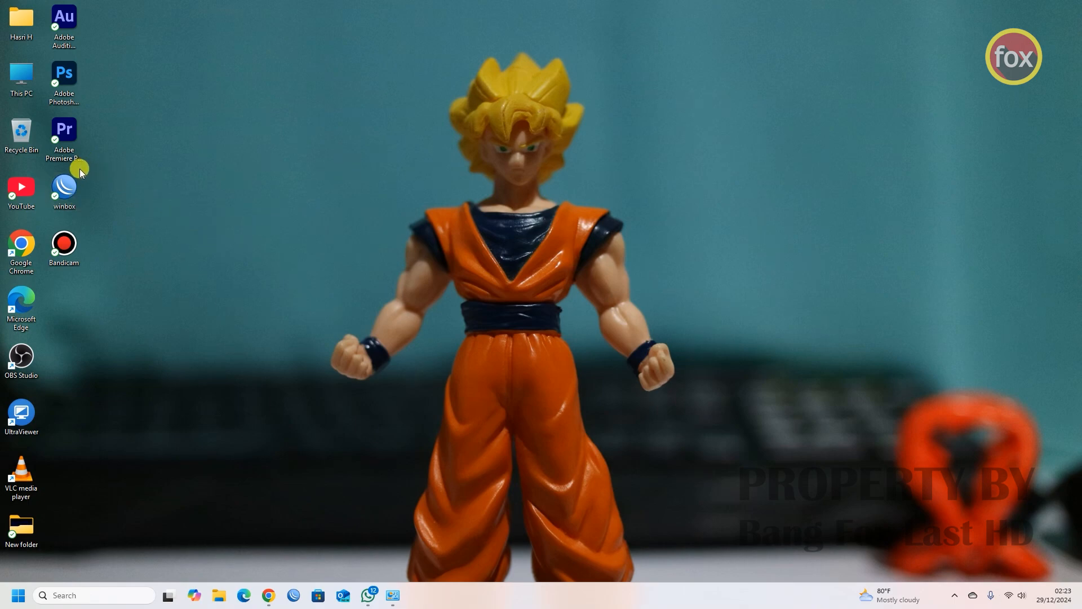
# - Launch WinBox and connect to the MikroTik router 192.168.100.1 from the Neighbors list
pyautogui.click(75, 186)
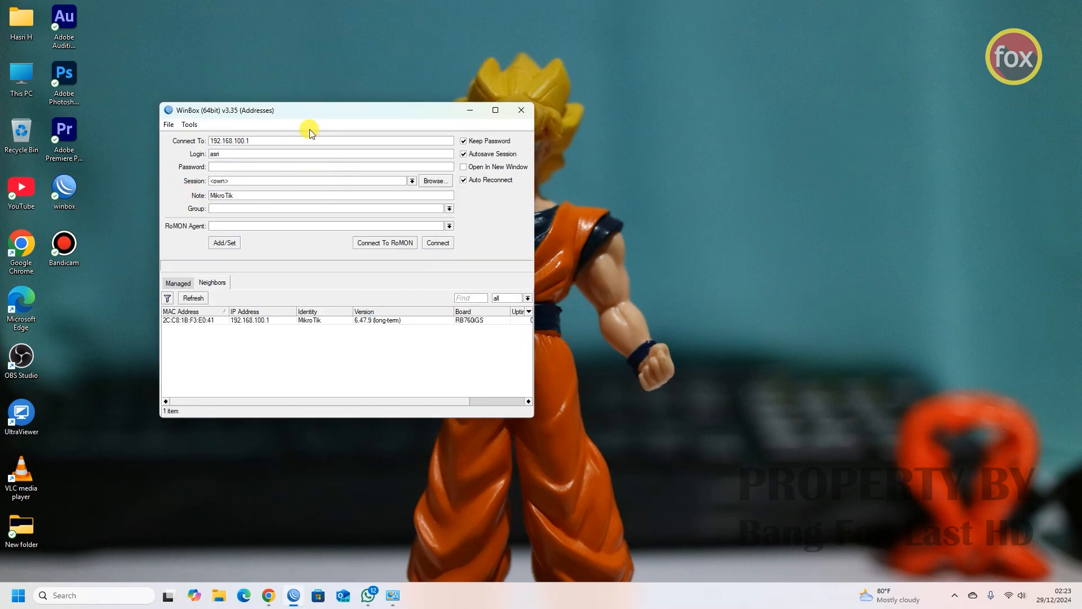
pyautogui.moveTo(266, 114); pyautogui.dragTo(256, 119)
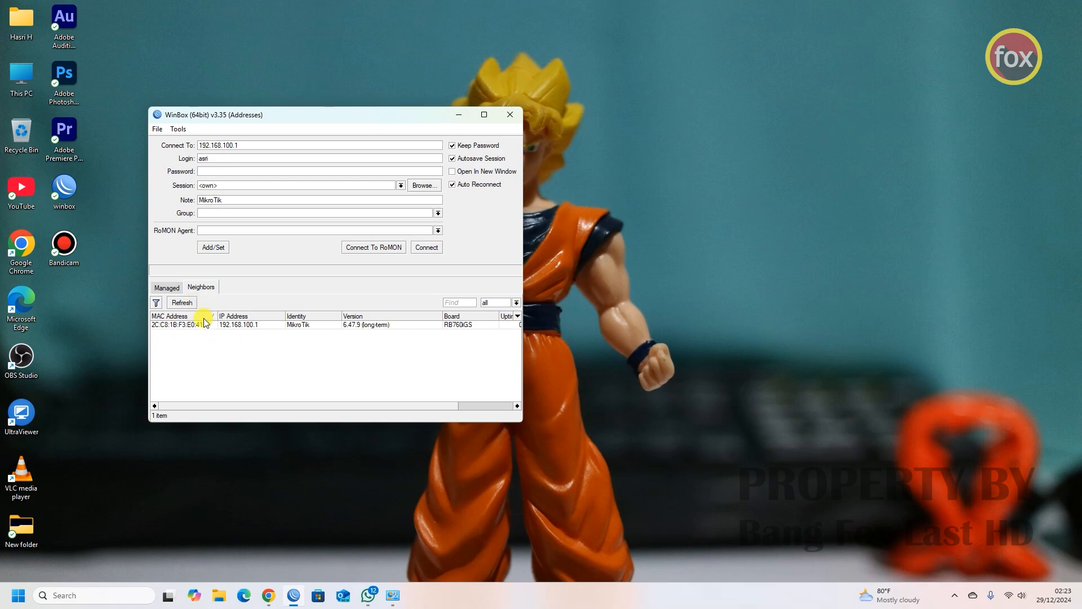
pyautogui.click(234, 325)
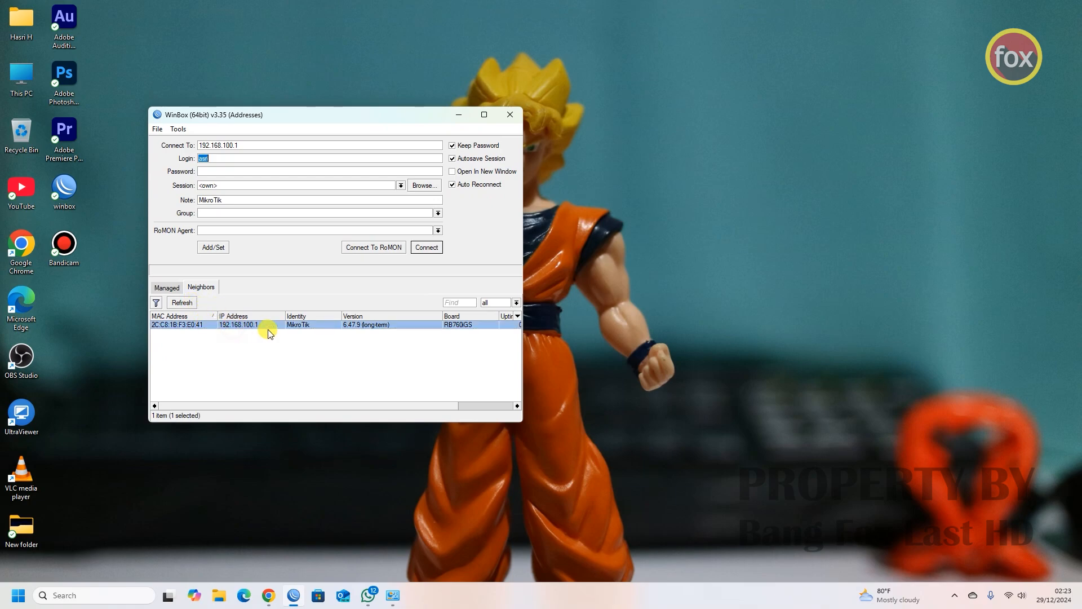
pyautogui.click(188, 303)
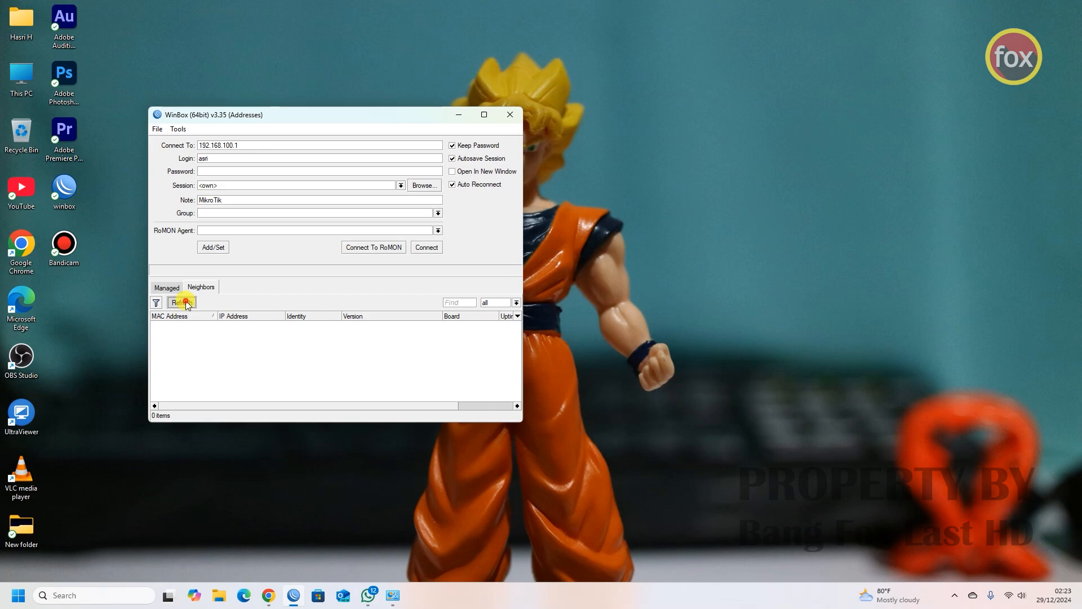
pyautogui.click(188, 302)
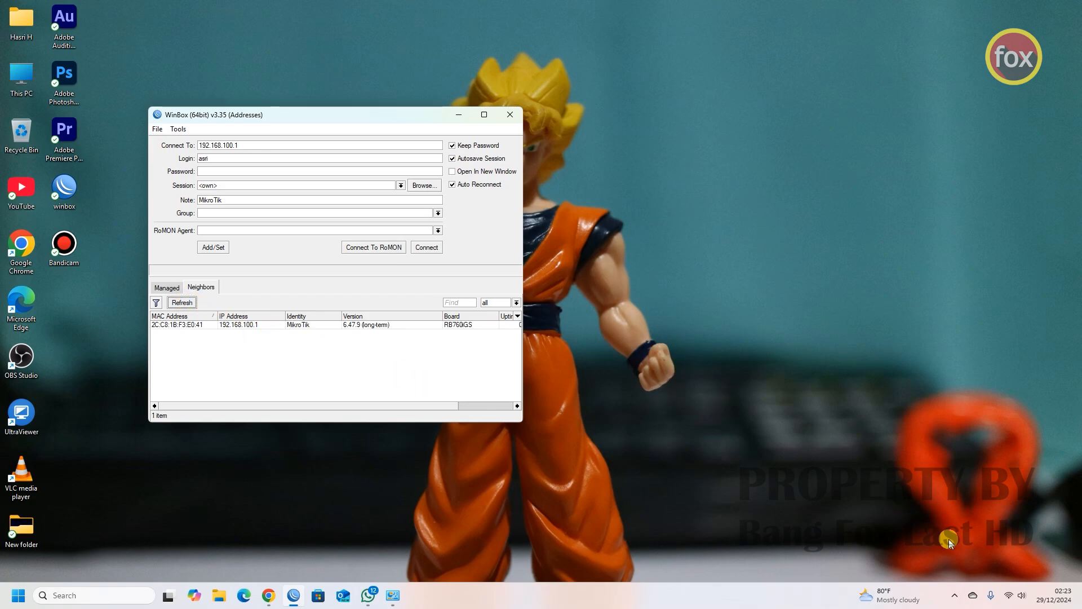
pyautogui.click(1012, 596)
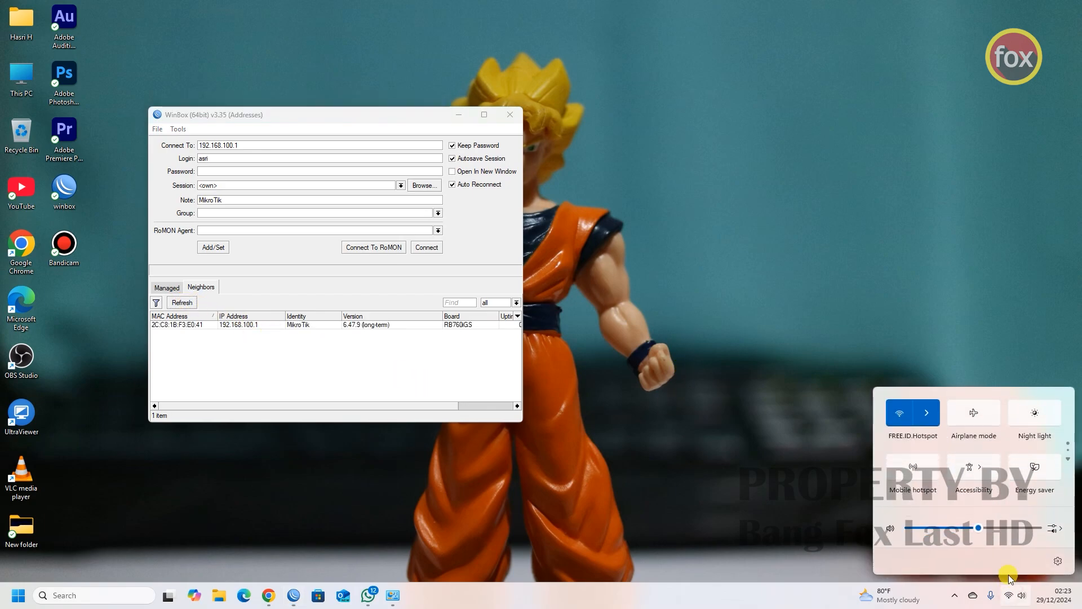
pyautogui.click(939, 415)
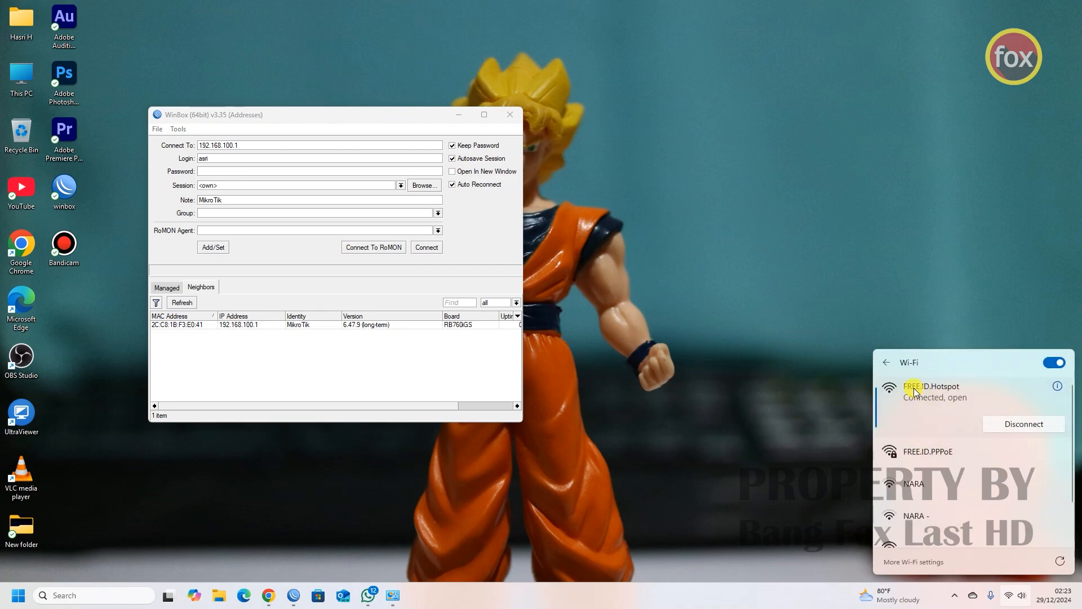
pyautogui.click(762, 367)
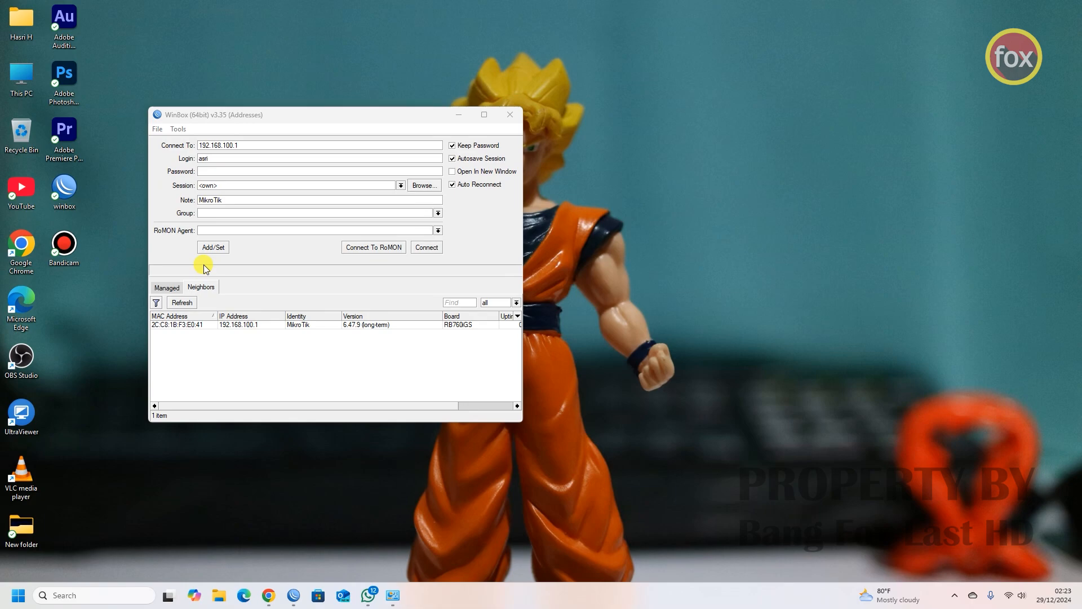
pyautogui.doubleClick(237, 326)
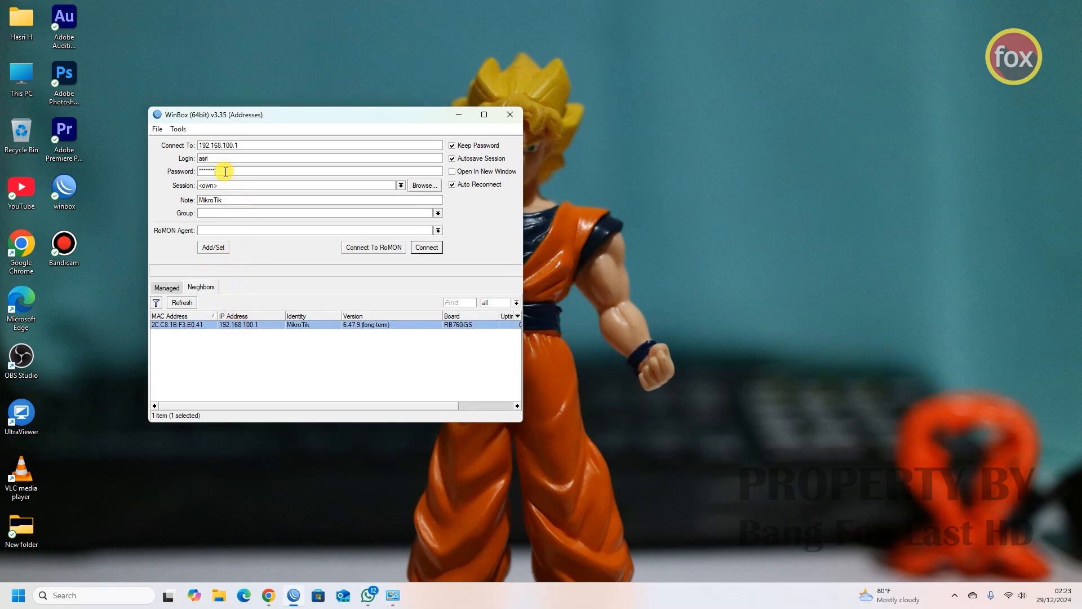
pyautogui.press('Return')
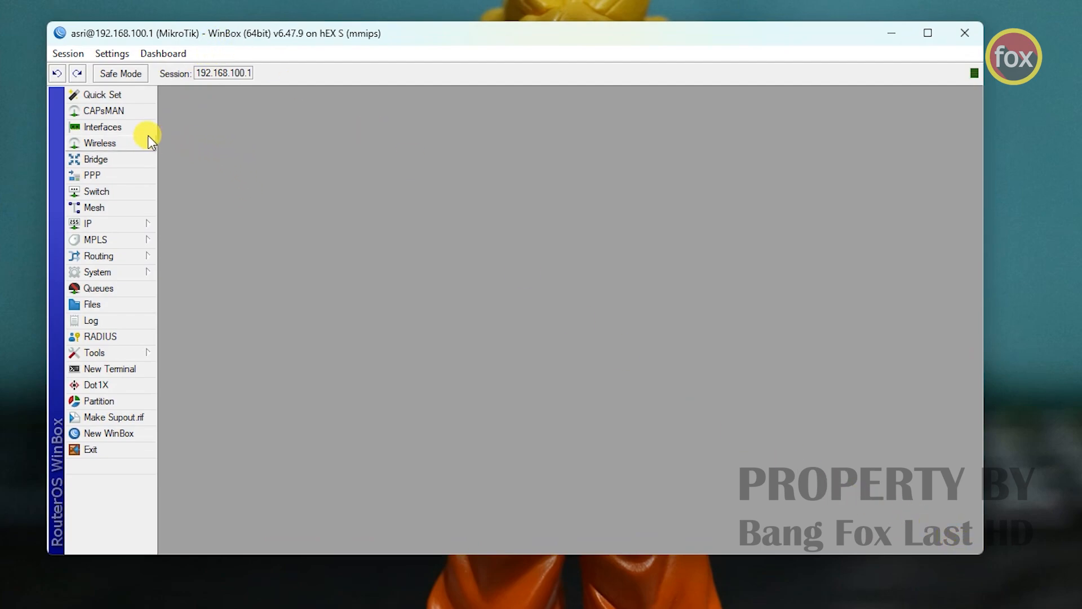
# - Open a New Terminal and the Interface List, arranging both windows side by side
pyautogui.click(110, 369)
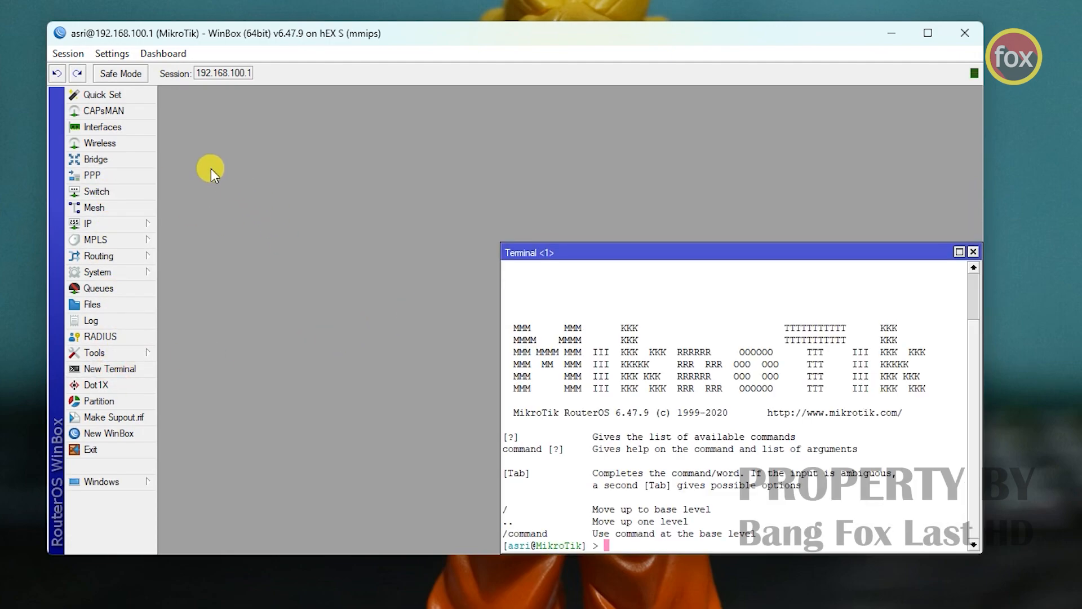
pyautogui.click(103, 126)
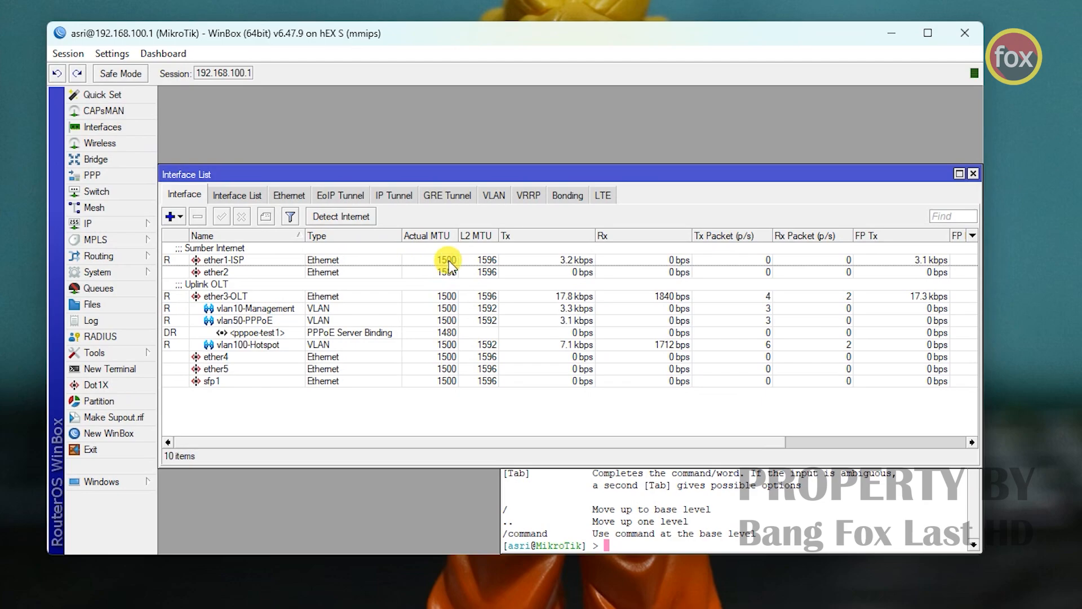
pyautogui.moveTo(462, 178); pyautogui.dragTo(465, 151)
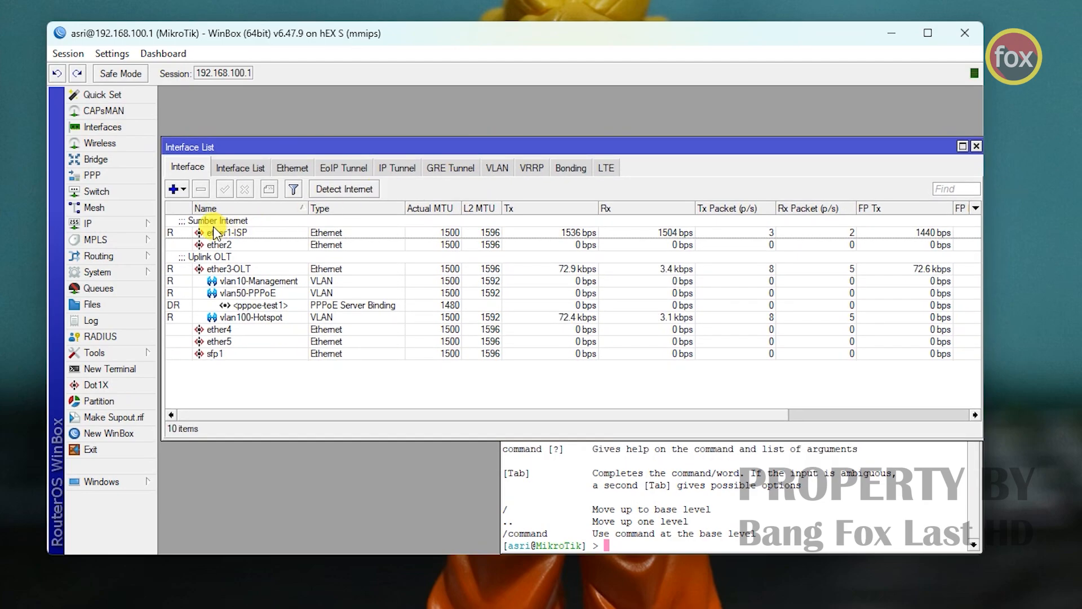
pyautogui.moveTo(165, 227); pyautogui.dragTo(261, 223)
pyautogui.moveTo(335, 148); pyautogui.dragTo(268, 120)
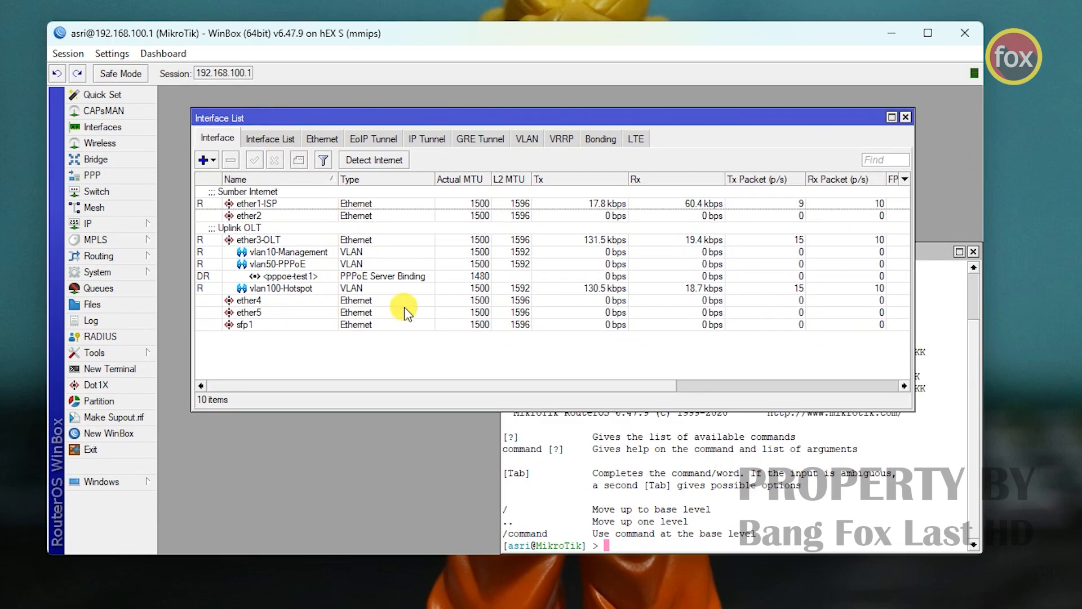
pyautogui.click(528, 437)
pyautogui.moveTo(585, 253); pyautogui.dragTo(553, 223)
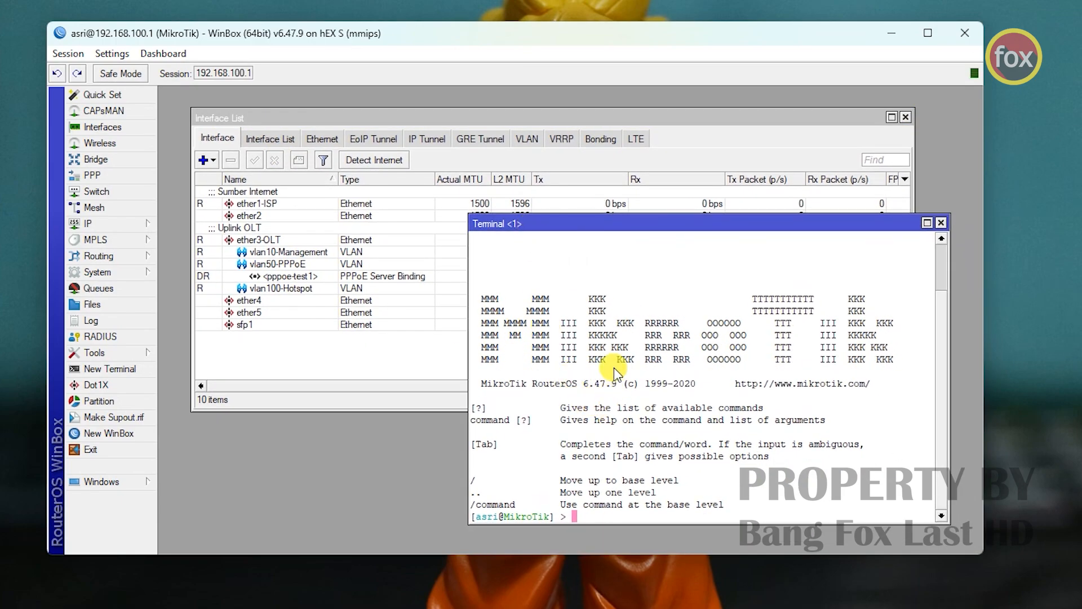
# - Run the pasted ovpn-client script, check the new OVPN Client interface, and close the terminal
pyautogui.rightClick(616, 342)
pyautogui.click(628, 413)
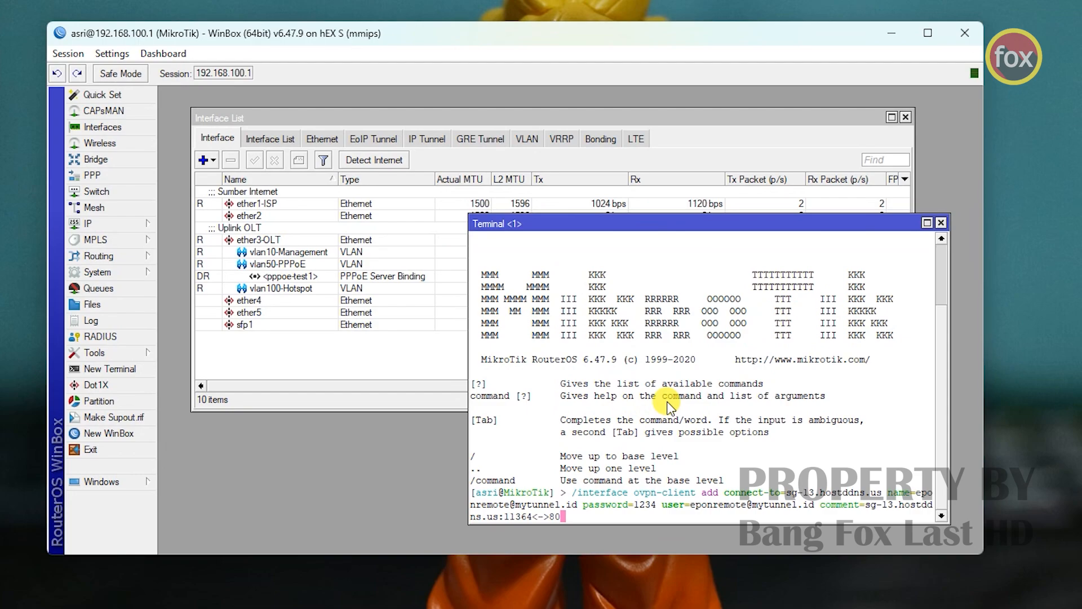
pyautogui.press('Return')
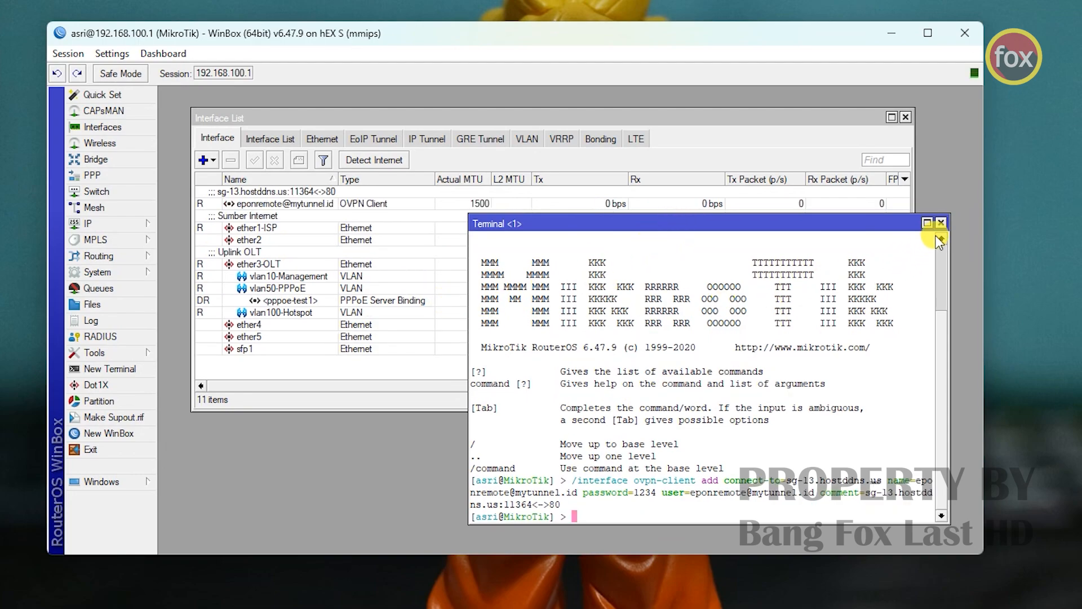
pyautogui.click(272, 205)
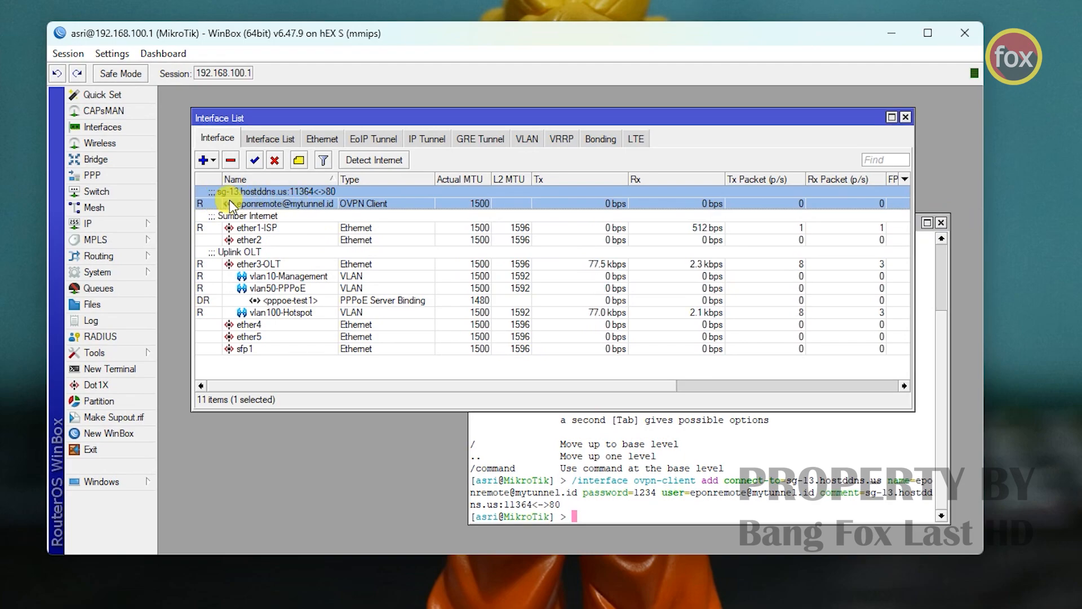
pyautogui.click(940, 224)
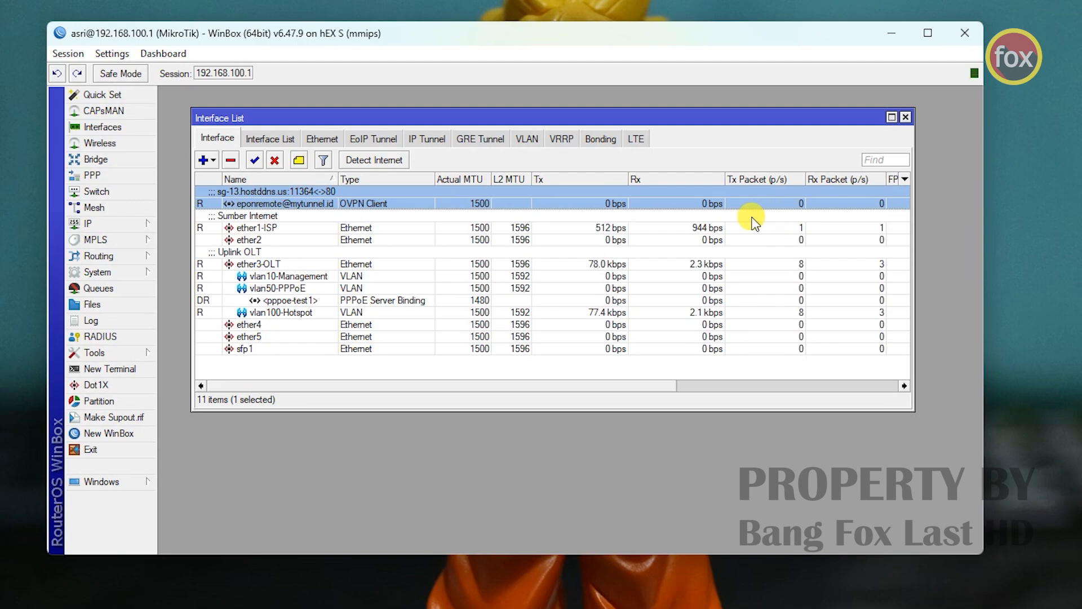
# - Open IP > Firewall and show the NAT rules list
pyautogui.click(126, 225)
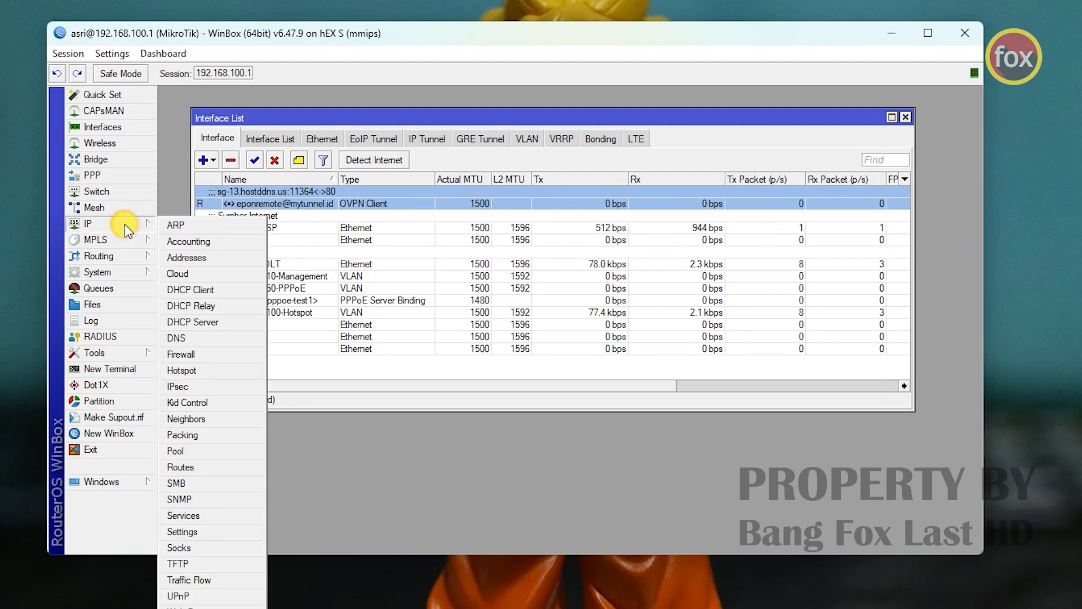
pyautogui.click(217, 353)
pyautogui.click(243, 199)
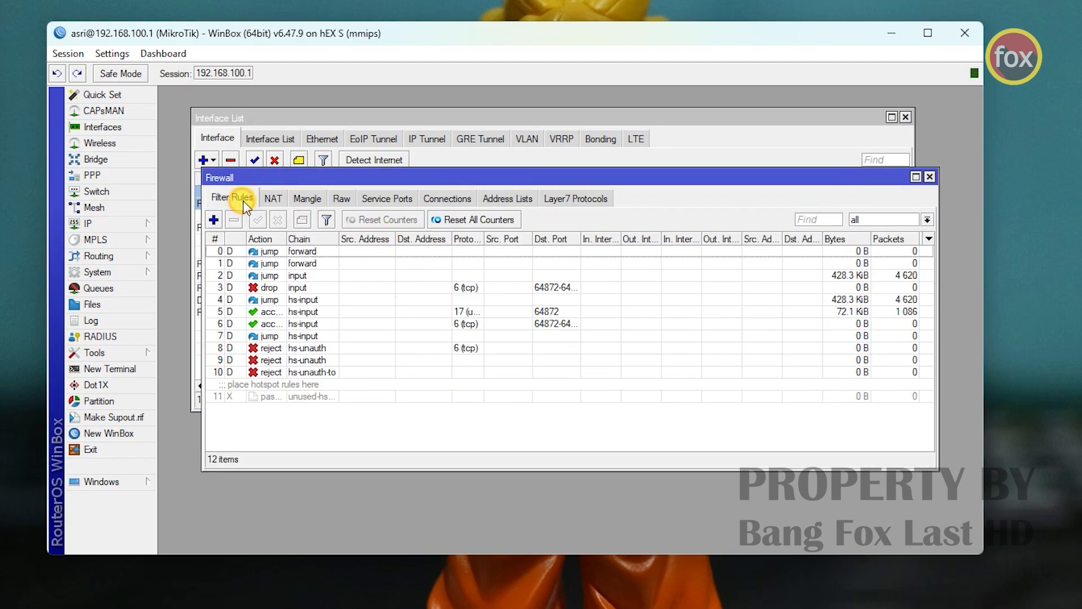
pyautogui.click(278, 198)
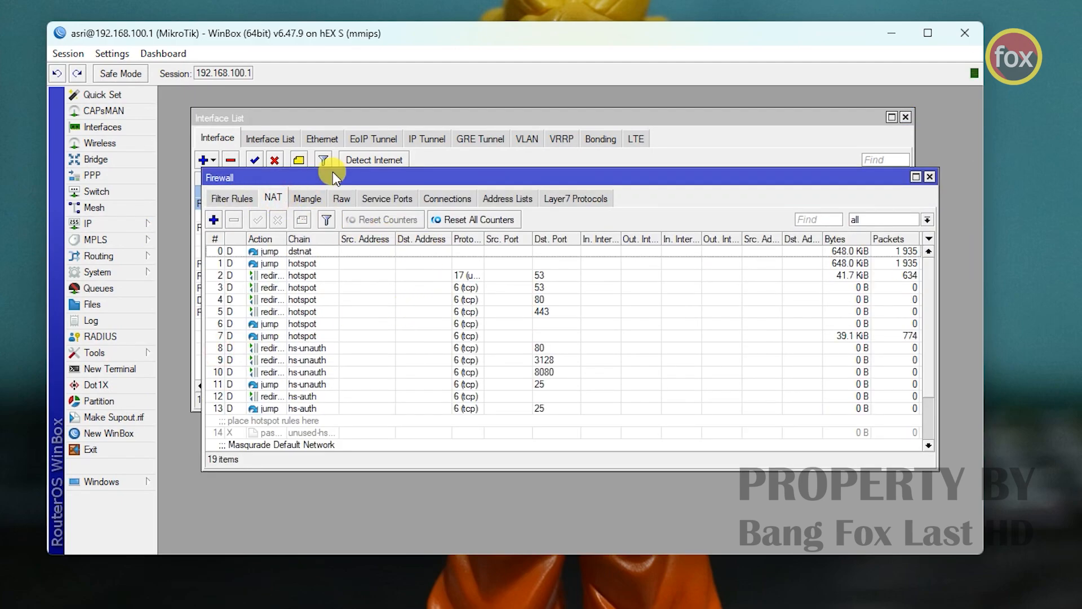
pyautogui.moveTo(332, 172); pyautogui.dragTo(317, 231)
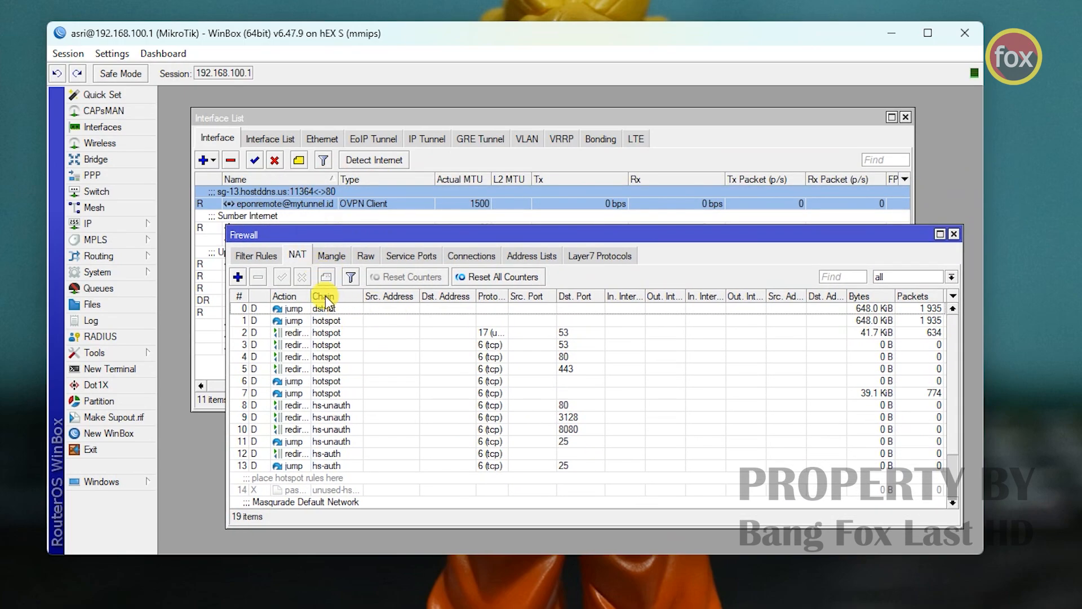
# - Add a new NAT rule with chain dstnat and Dst. Address enabled
pyautogui.click(239, 277)
pyautogui.click(366, 156)
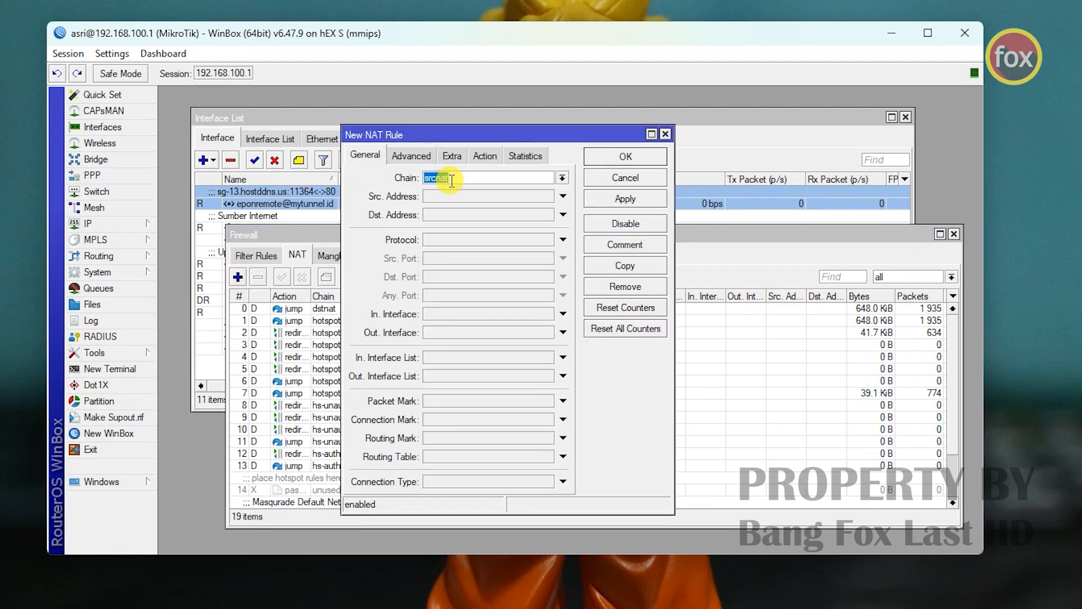
pyautogui.click(562, 178)
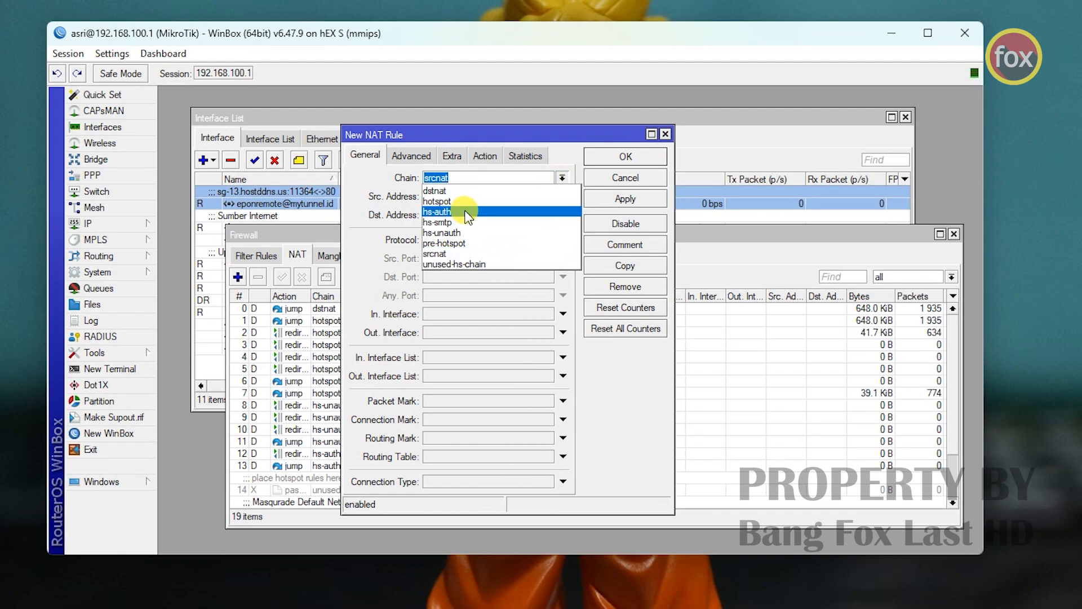
pyautogui.click(446, 188)
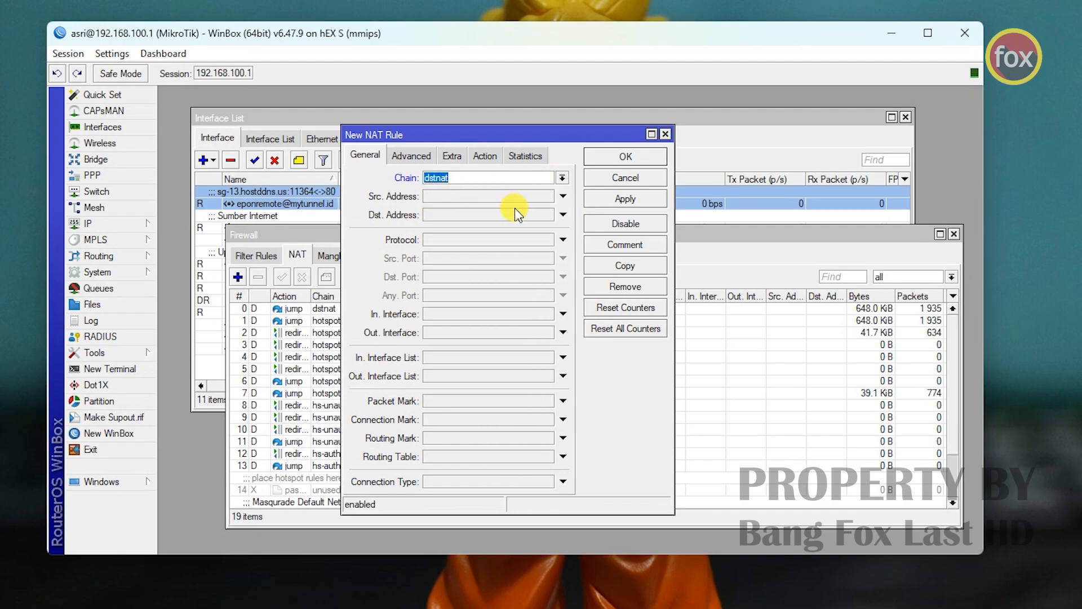
pyautogui.click(436, 219)
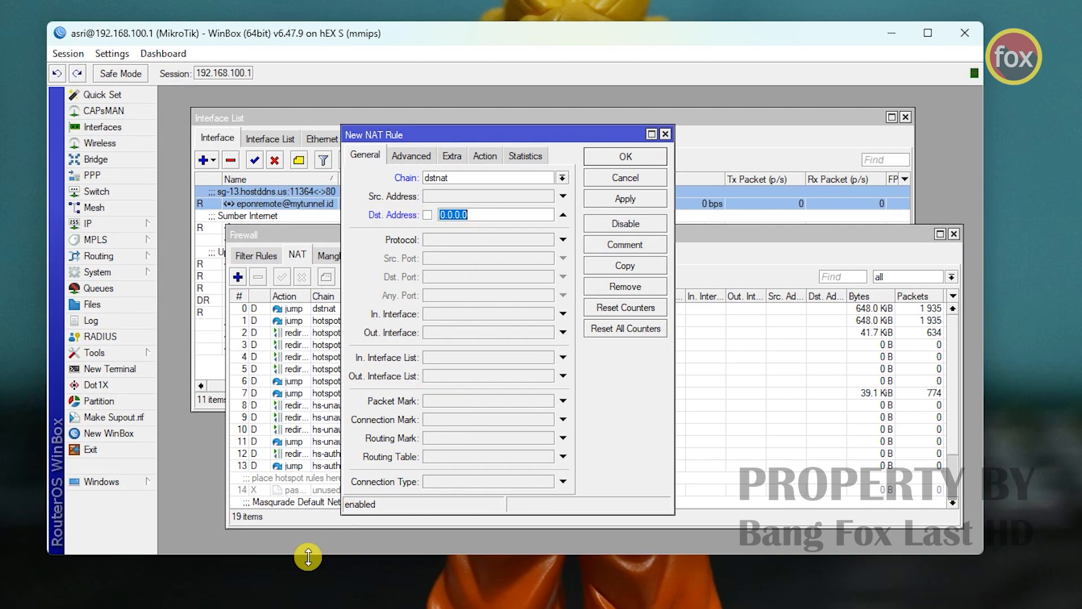
# - Copy the VPN IP 10.43.95.43 from the FreeDDNS VPN Remote account page
pyautogui.click(220, 607)
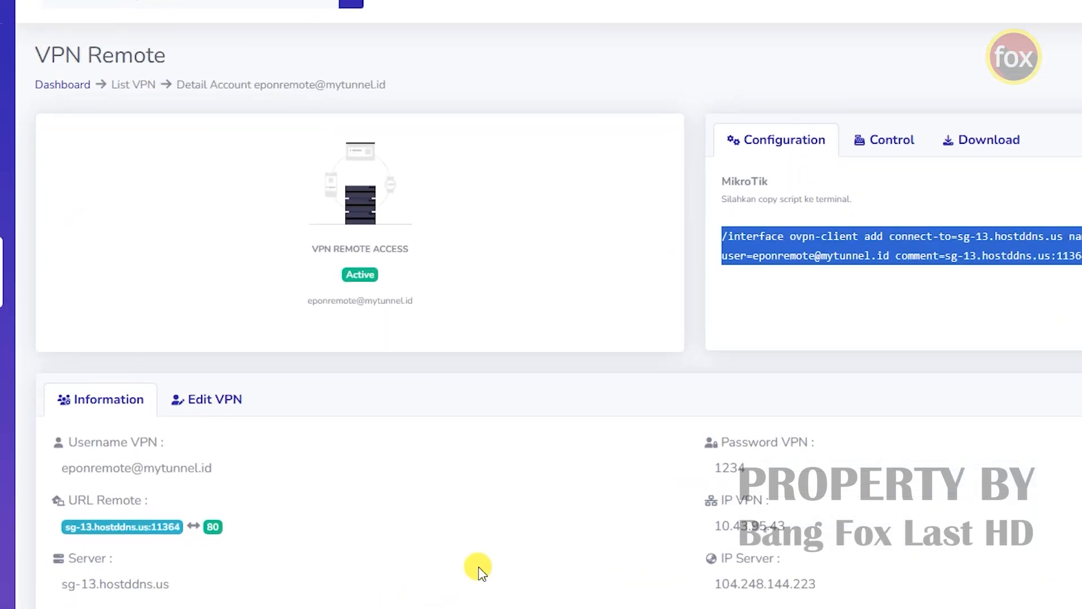
pyautogui.scroll(-2, 851, 420)
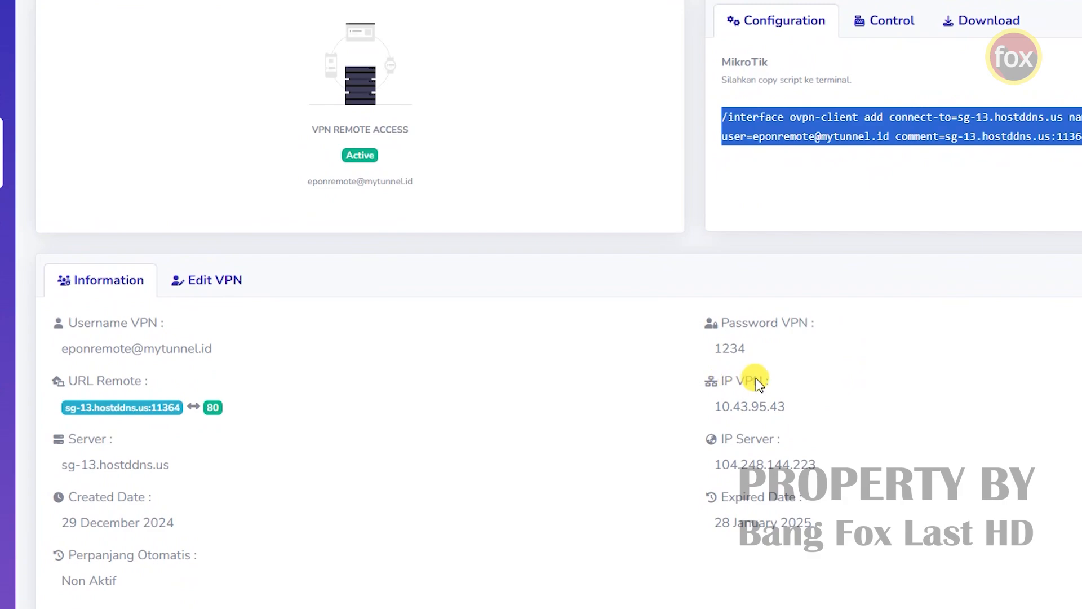
pyautogui.moveTo(722, 380); pyautogui.dragTo(787, 408)
pyautogui.click(722, 407)
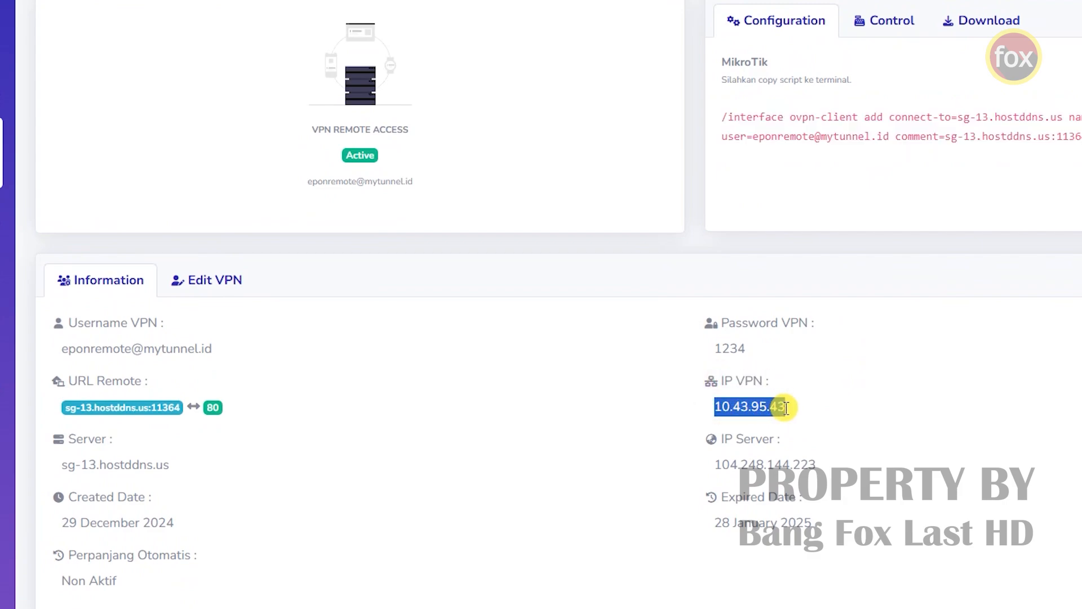
pyautogui.rightClick(785, 408)
pyautogui.click(819, 431)
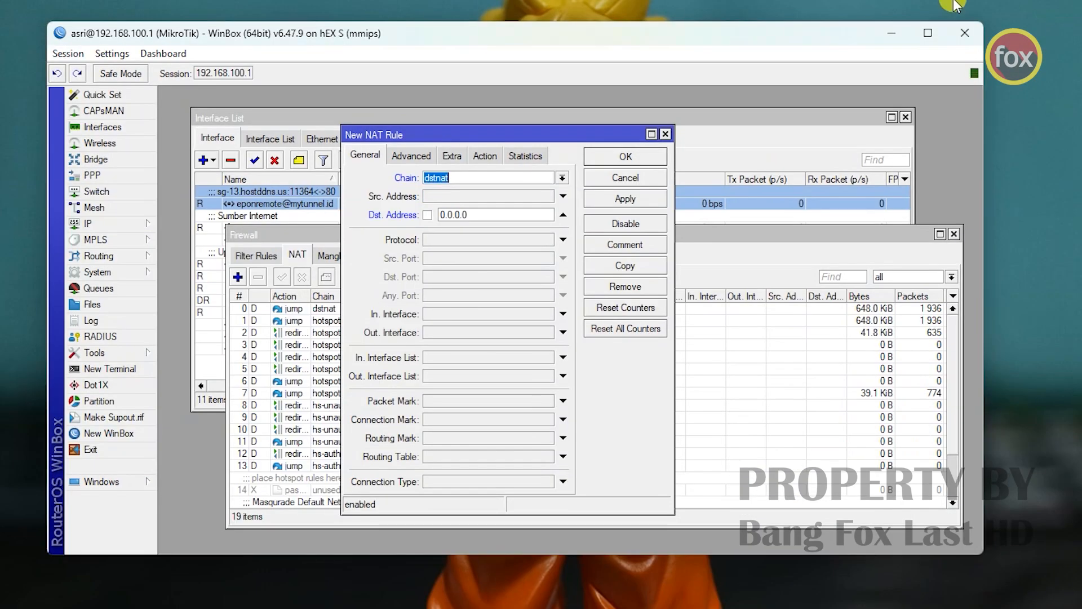
# - Paste 10.43.95.43 as Dst. Address, set protocol 6 (tcp) and Dst. Port 80
pyautogui.click(439, 215)
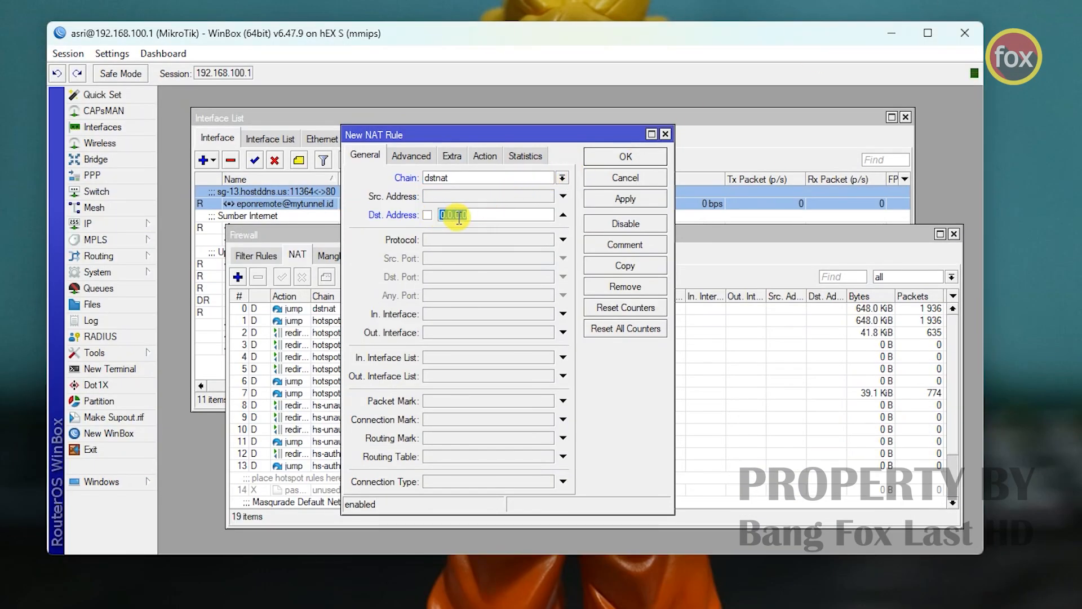
pyautogui.rightClick(455, 215)
pyautogui.click(500, 265)
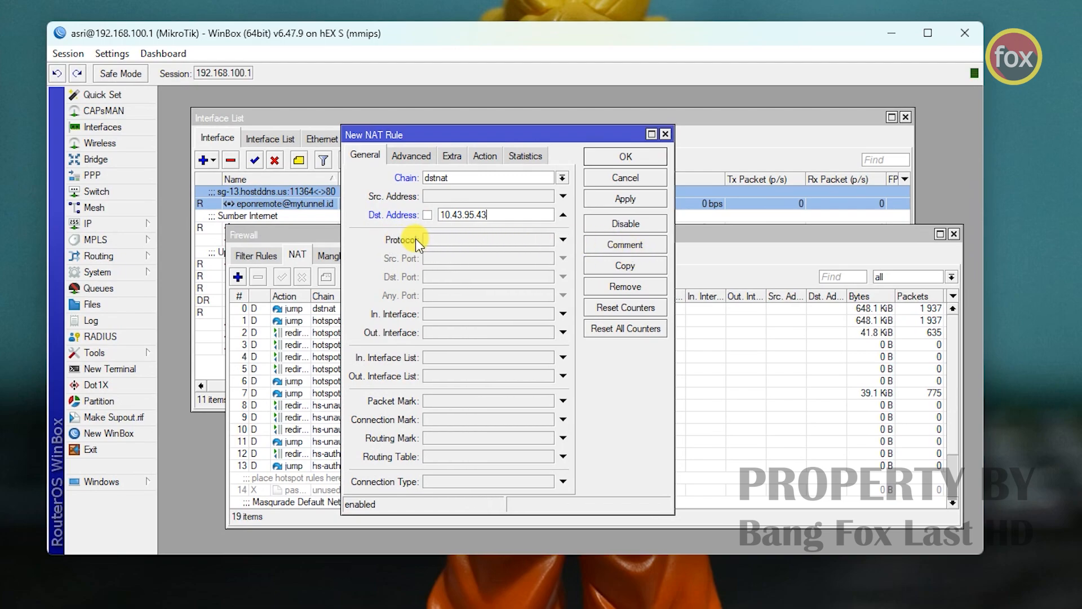
pyautogui.click(438, 238)
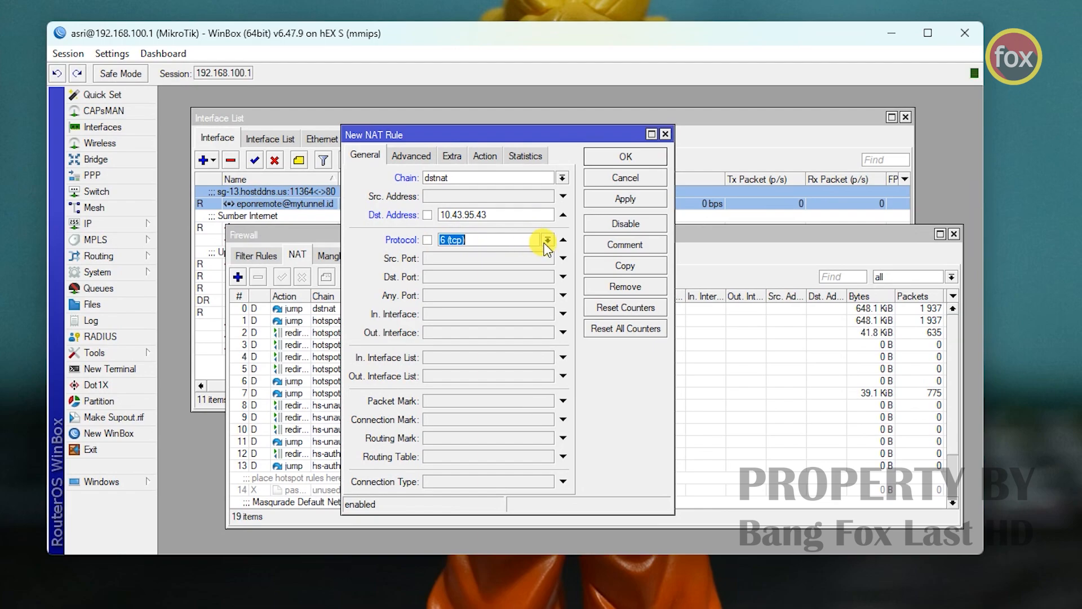
pyautogui.click(442, 280)
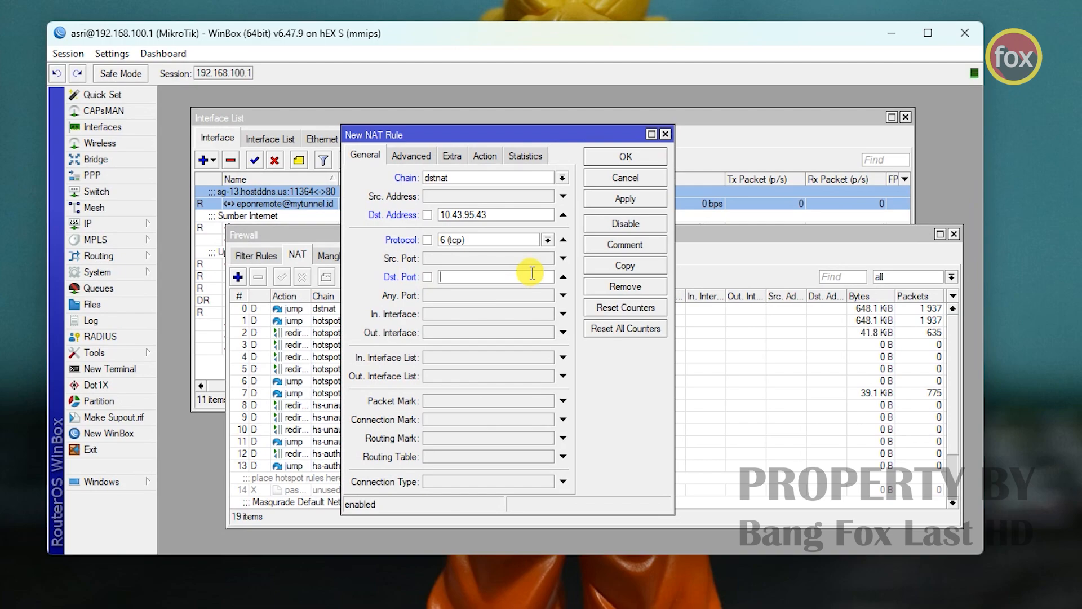
pyautogui.write('80')
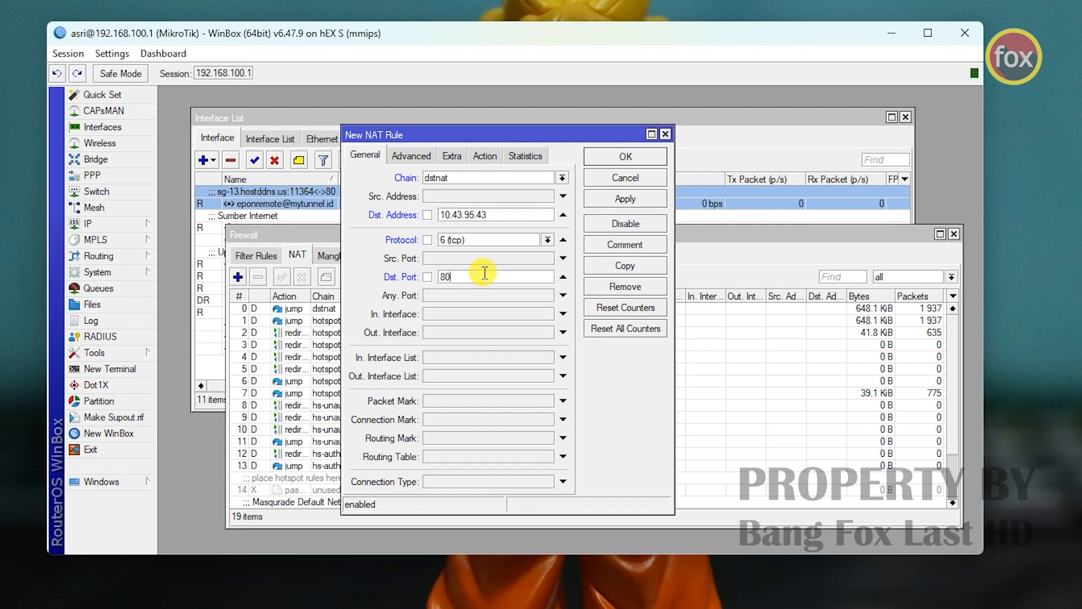
pyautogui.click(448, 274)
pyautogui.doubleClick(454, 277)
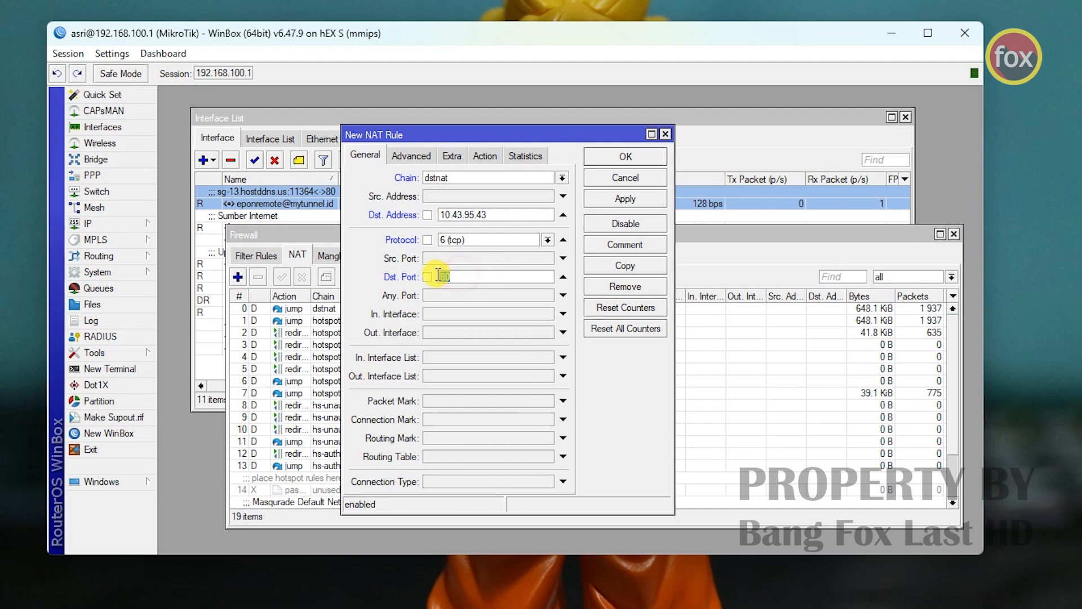
pyautogui.click(501, 276)
# - Set the rule's In. Interface to the OVPN client tunnel interface
pyautogui.click(483, 313)
pyautogui.click(510, 314)
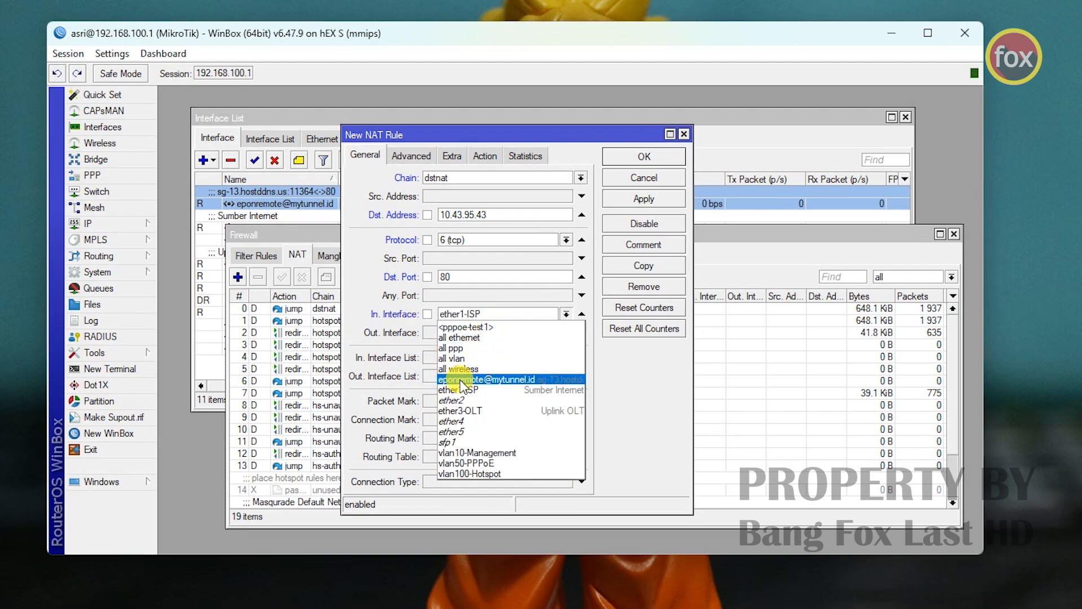
pyautogui.click(503, 380)
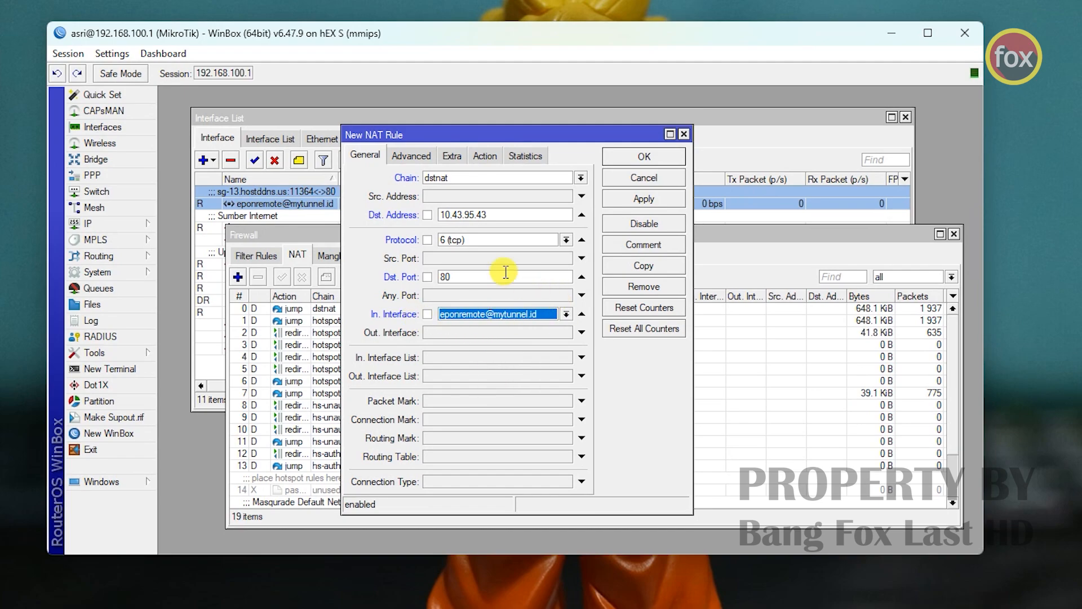
pyautogui.click(376, 155)
# - Set the rule action to dst-nat forwarding to 192.168.10.88 port 80
pyautogui.click(496, 157)
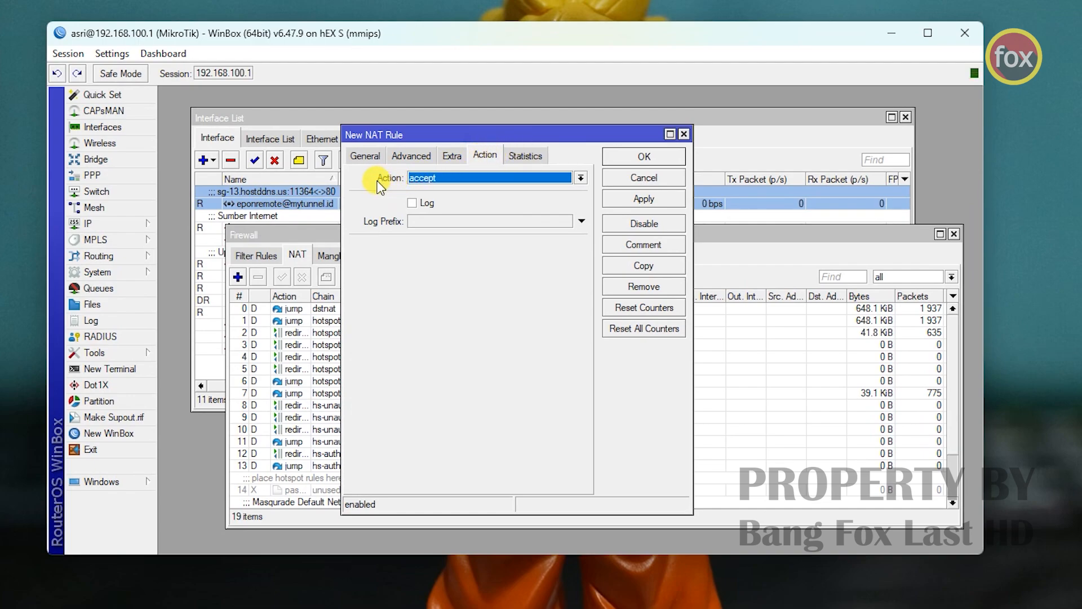
pyautogui.click(460, 181)
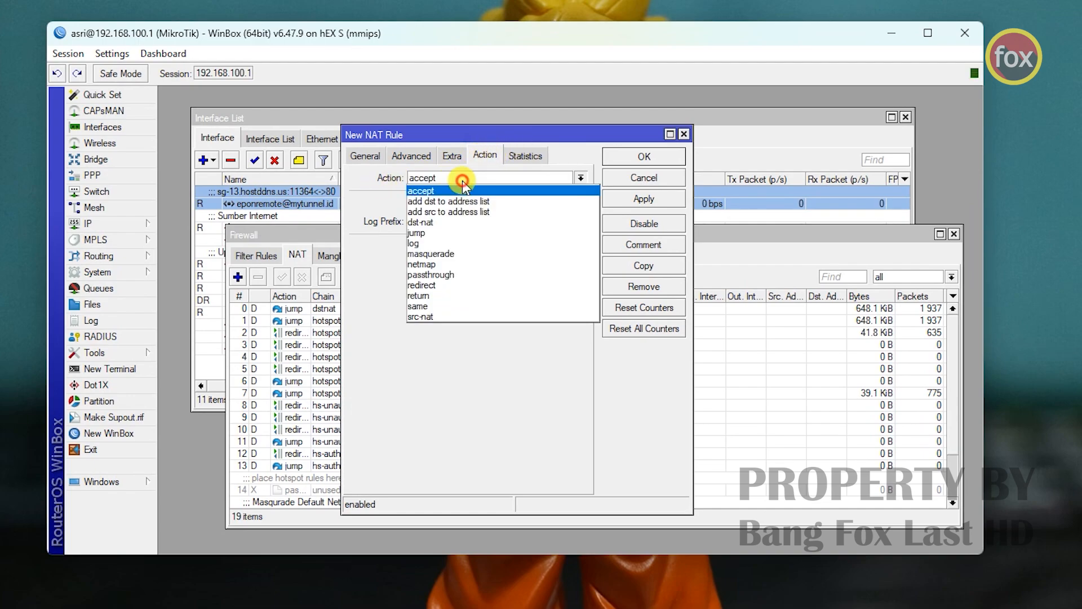
pyautogui.click(442, 221)
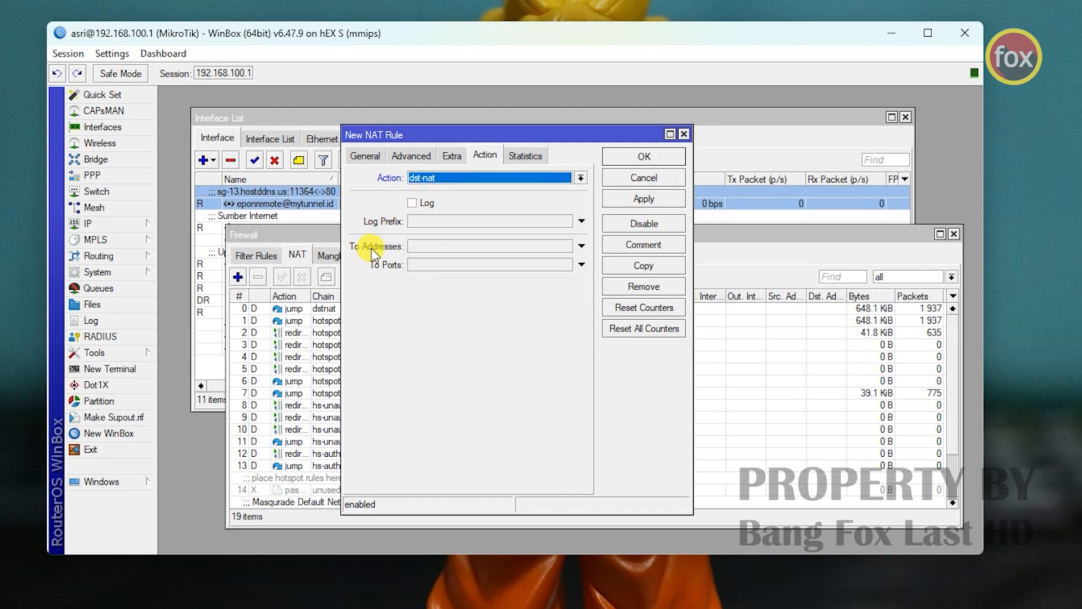
pyautogui.click(424, 250)
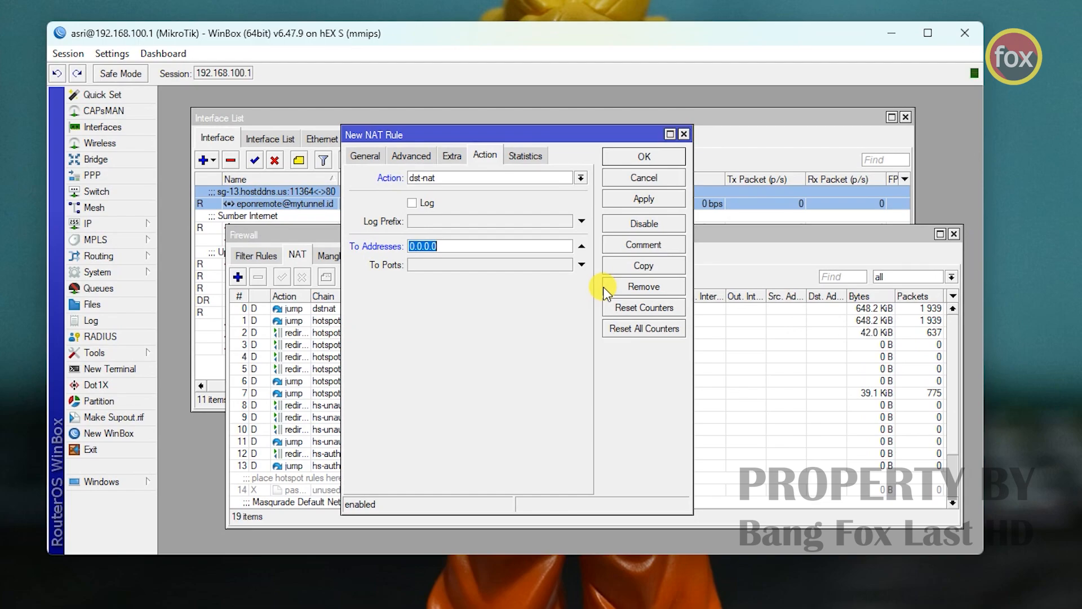
pyautogui.write('192.168.10.88')
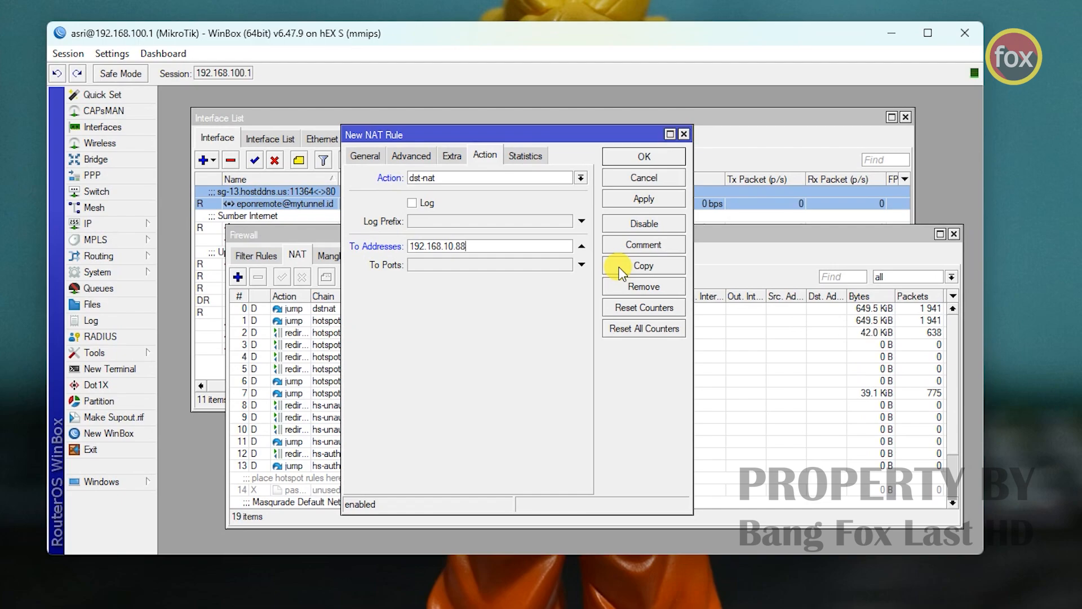
pyautogui.click(581, 264)
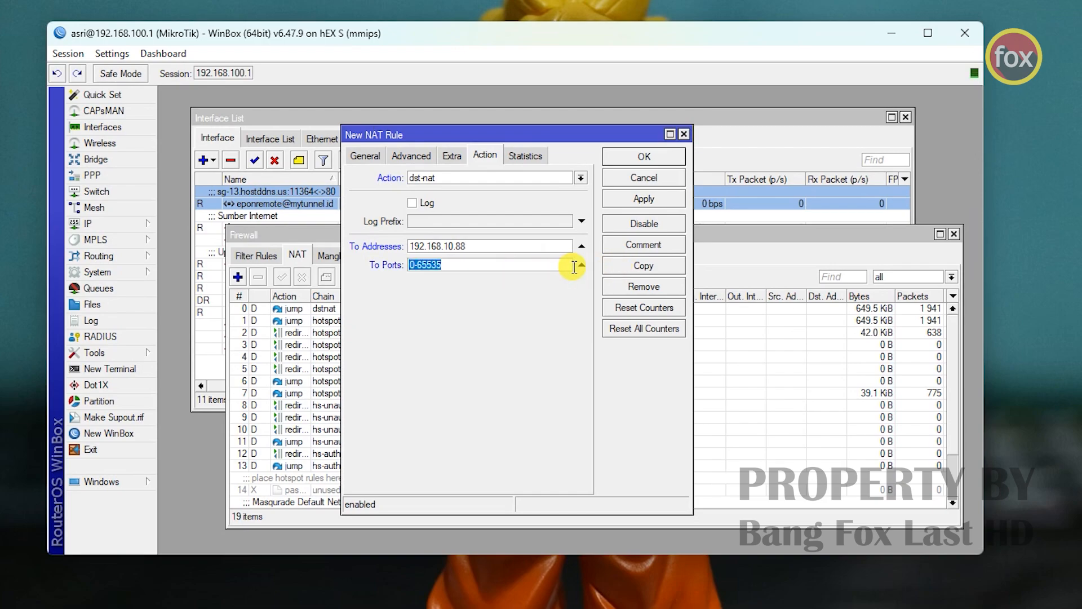
pyautogui.write('80')
# - Comment the rule 'Remote OLT EPON' and apply the settings
pyautogui.click(670, 249)
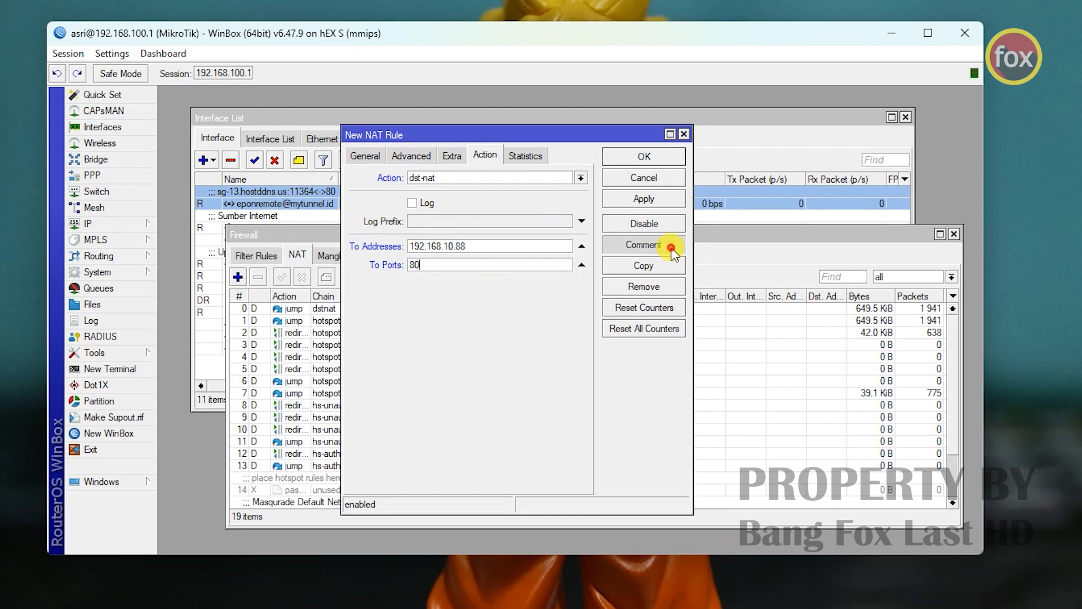
pyautogui.write('Remote OLT EPON')
pyautogui.click(674, 310)
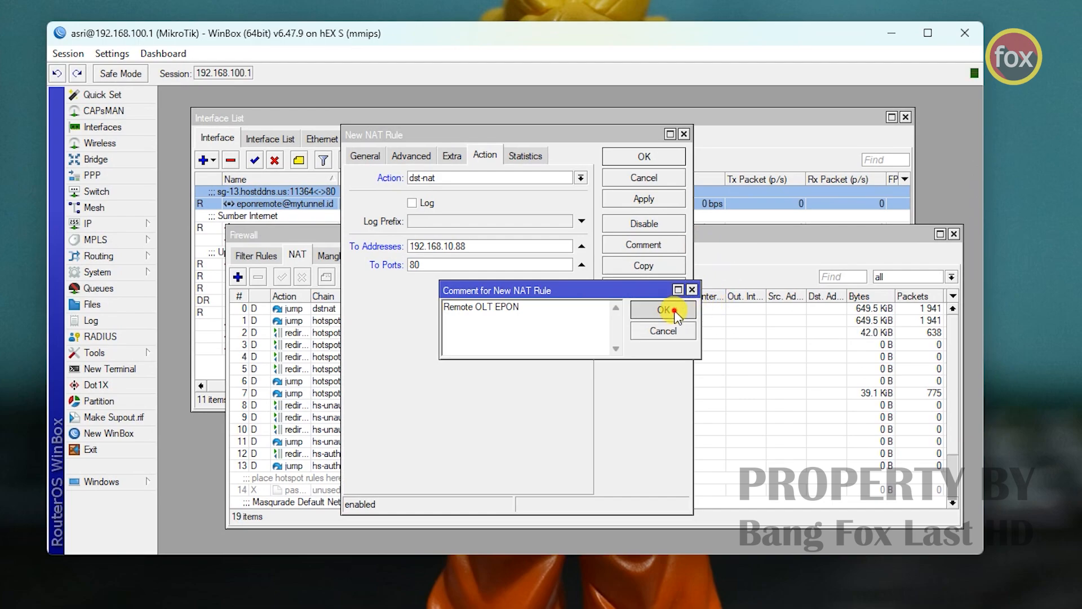
pyautogui.click(657, 202)
# - Save the Remote OLT EPON rule, locate it as rule 18 in the NAT list, and close Firewall
pyautogui.click(657, 159)
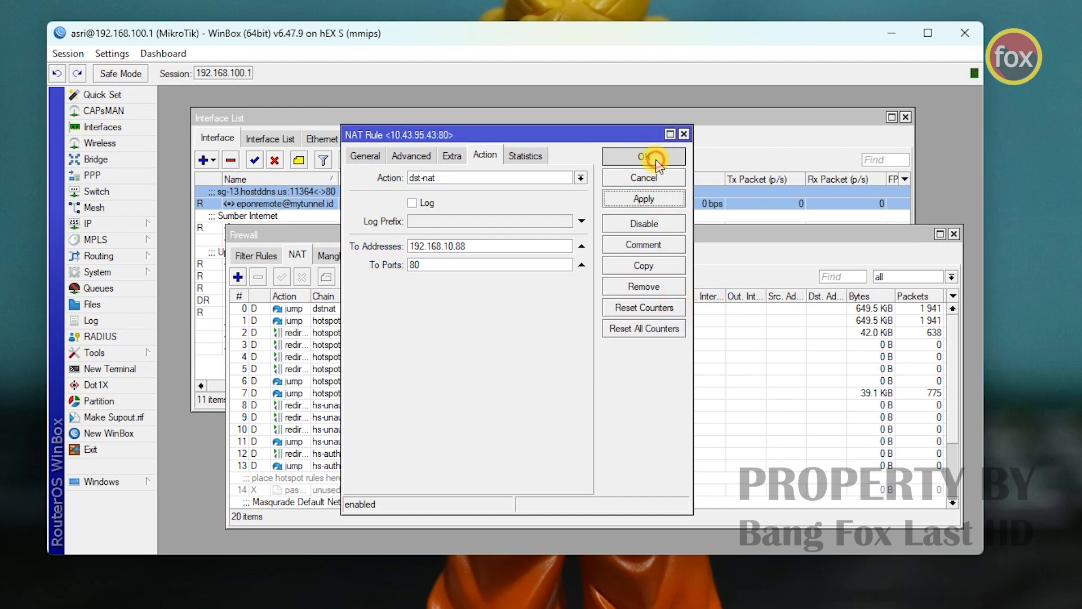
pyautogui.scroll(-2, 496, 353)
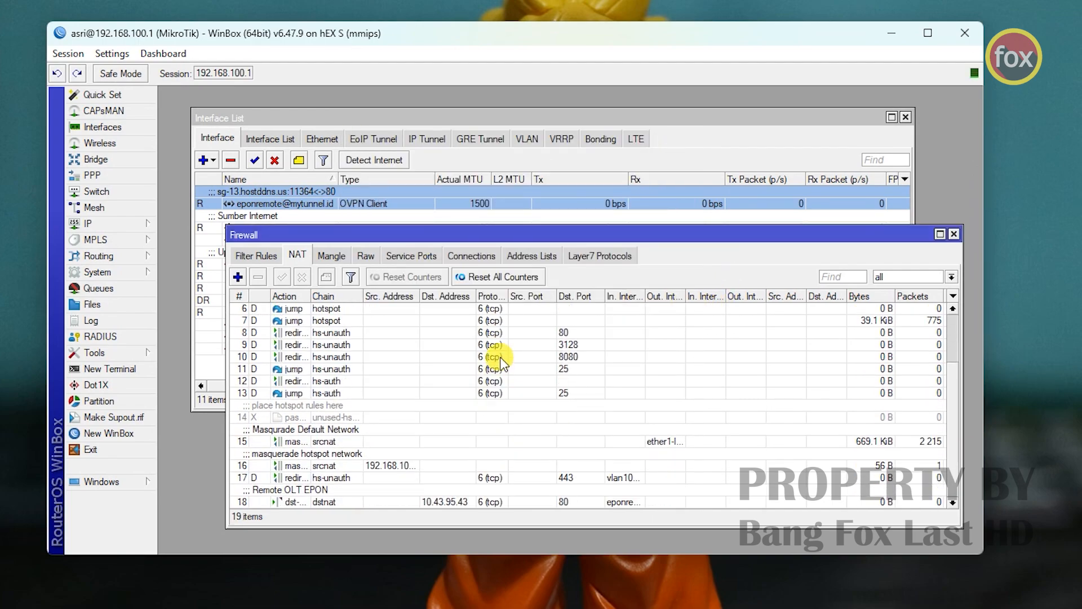
pyautogui.click(316, 489)
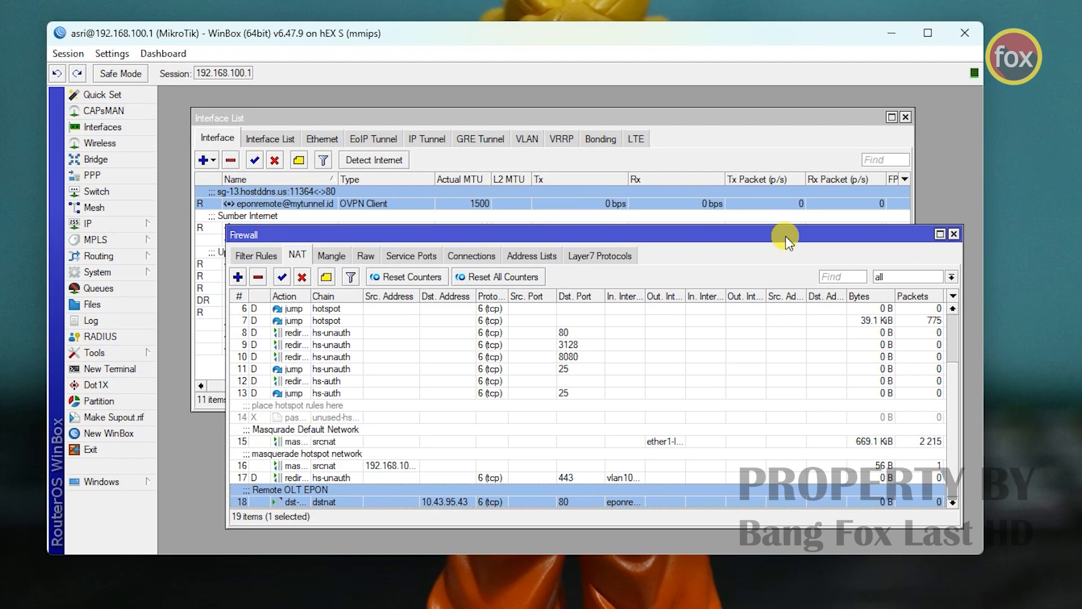
pyautogui.click(954, 234)
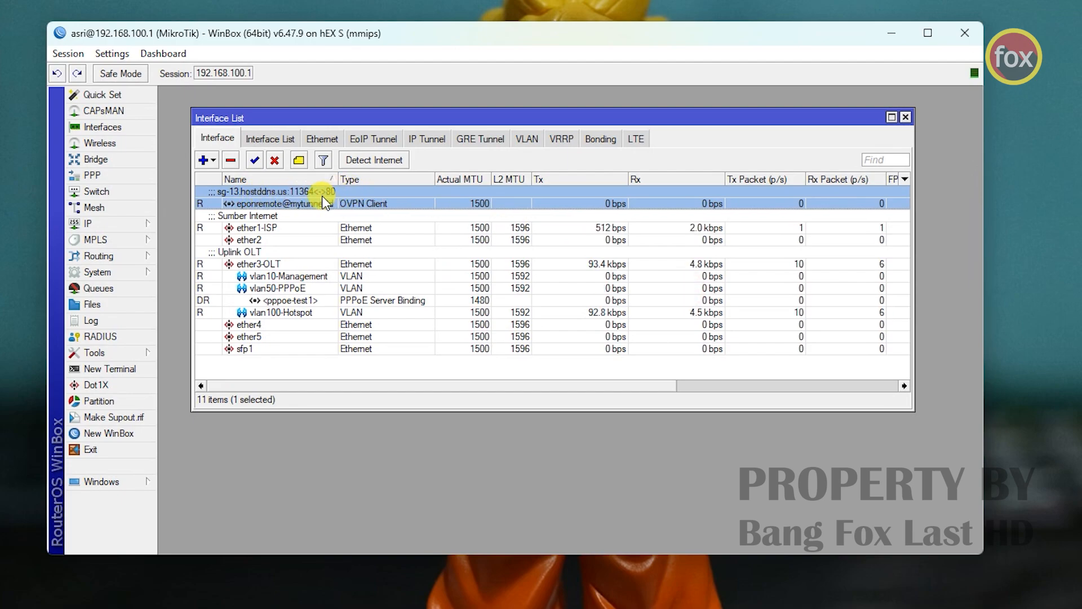
# - Copy sg-13.hostddns.us:11364 from the OVPN client interface's comment
pyautogui.click(300, 161)
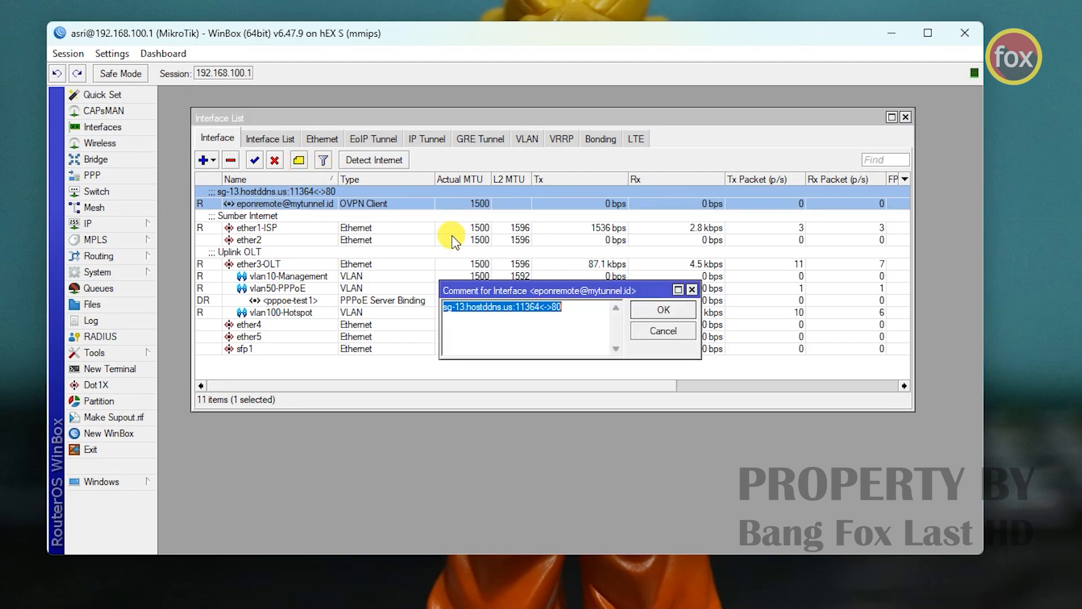
pyautogui.click(510, 308)
pyautogui.moveTo(540, 310); pyautogui.dragTo(457, 311)
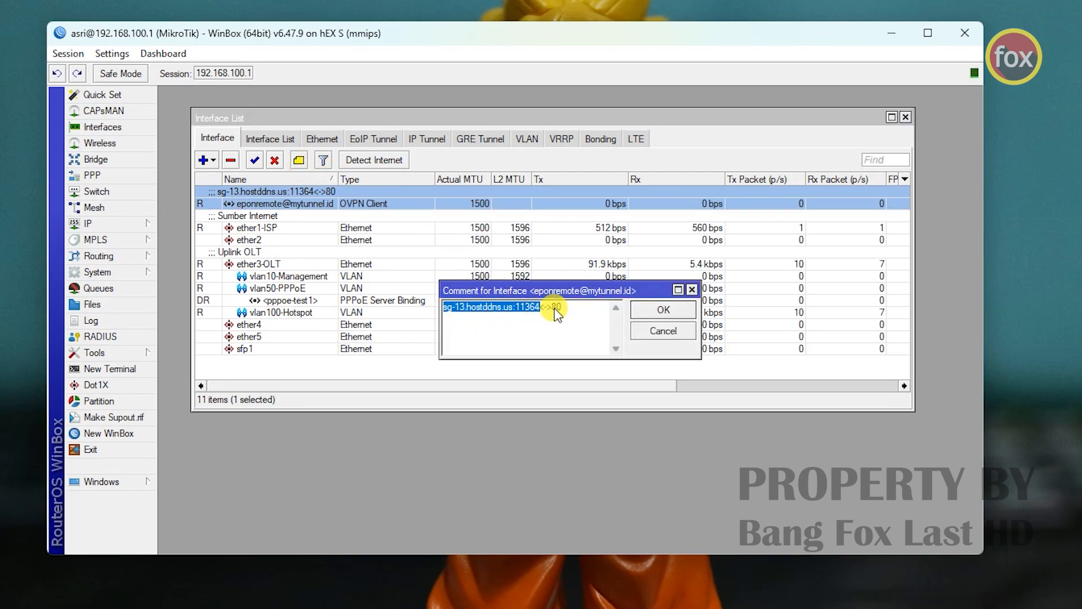
pyautogui.rightClick(526, 312)
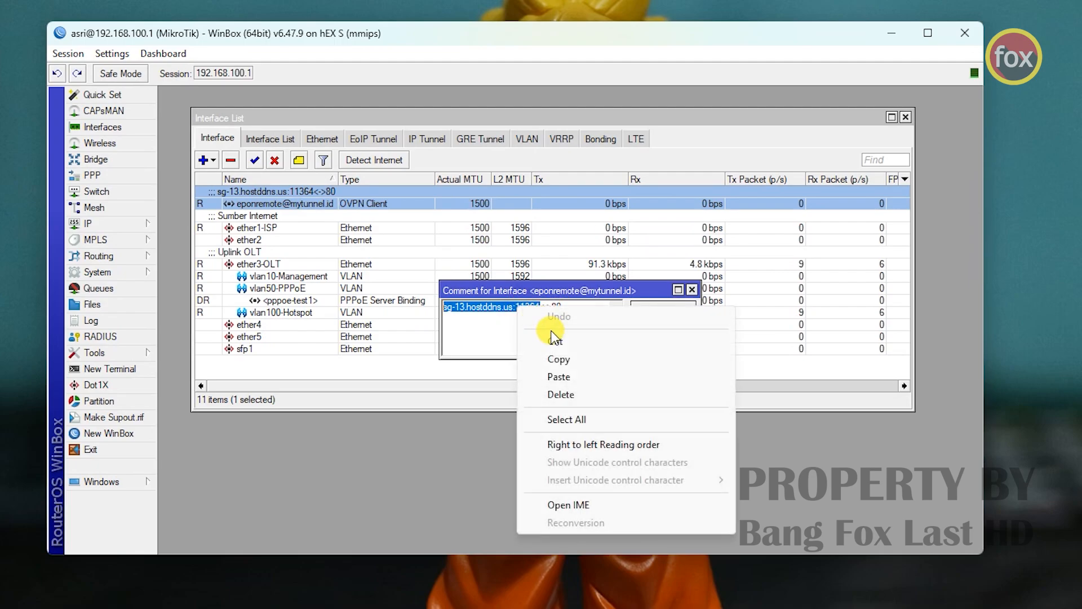
pyautogui.click(556, 357)
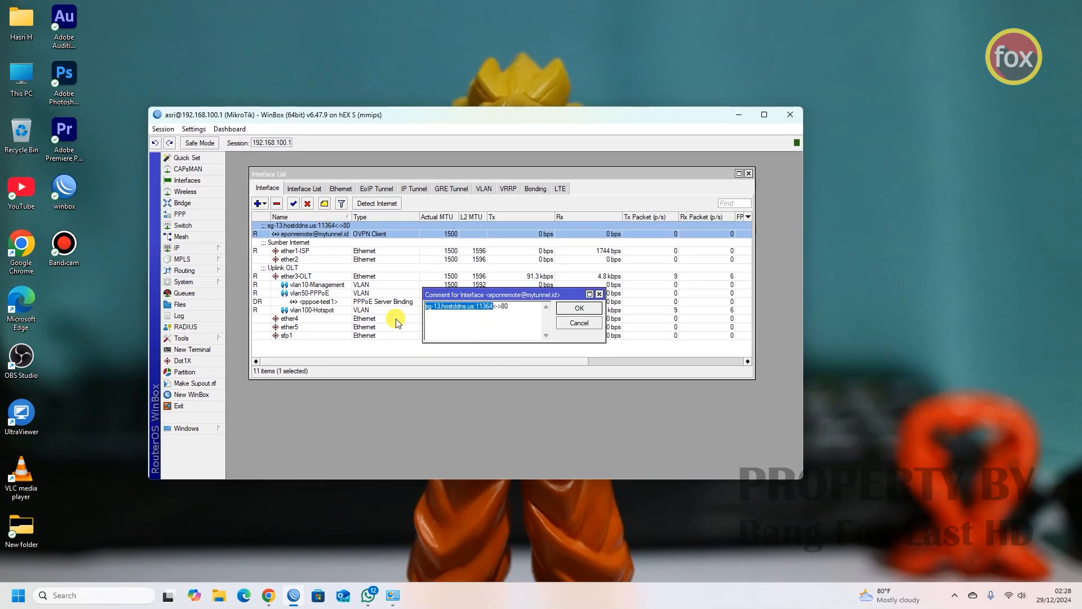
# - Copy the FreeDDNS remote URL sg-13.hostddns.us:11364 in Chrome and open a new tab
pyautogui.click(269, 595)
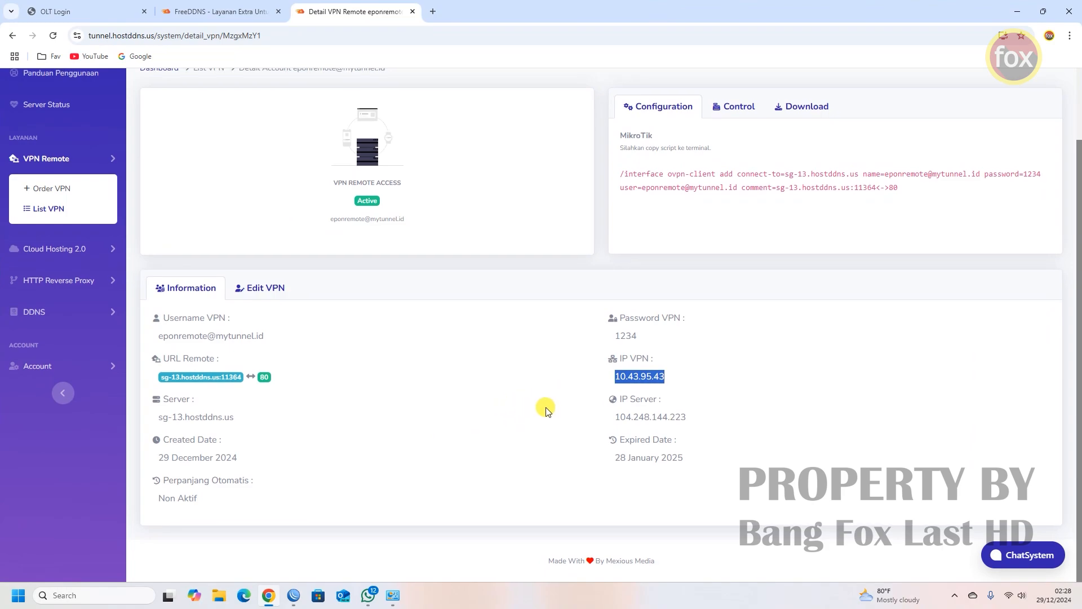
pyautogui.scroll(2, 232, 477)
pyautogui.moveTo(246, 460); pyautogui.dragTo(163, 458)
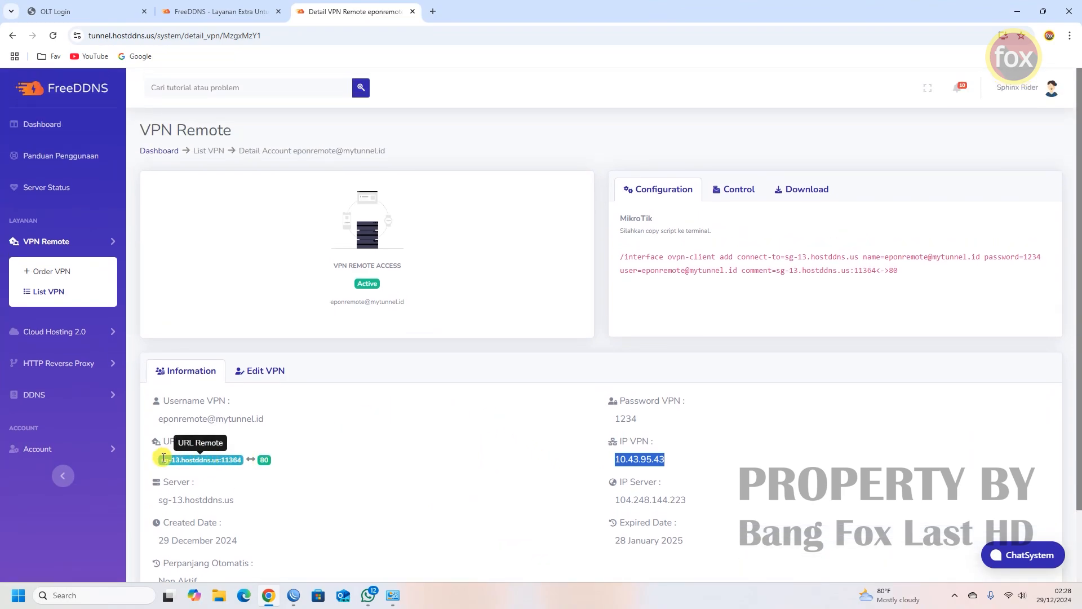
pyautogui.rightClick(240, 460)
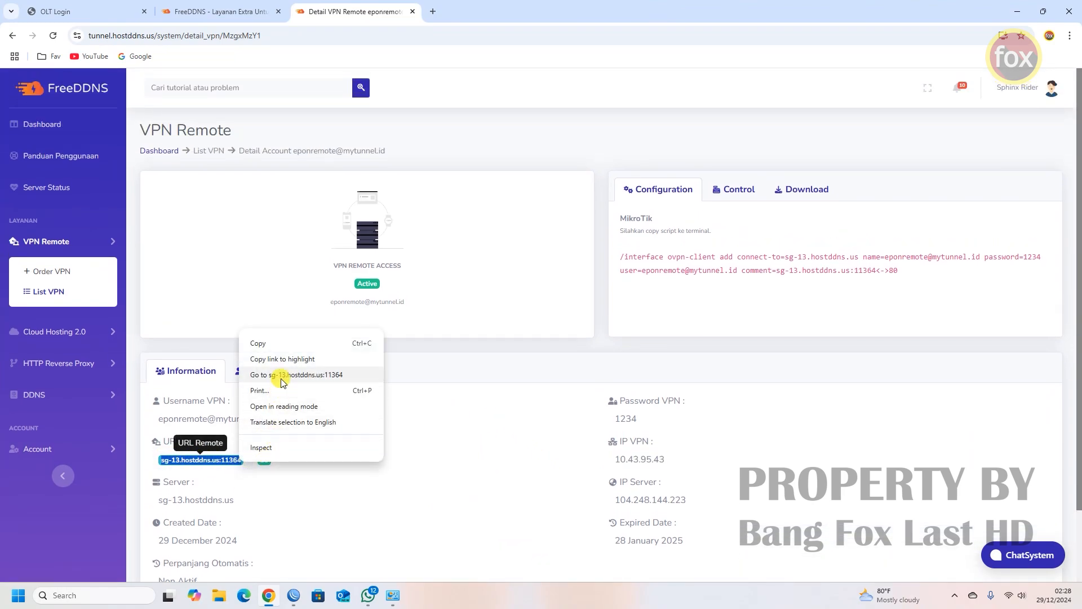
pyautogui.click(281, 344)
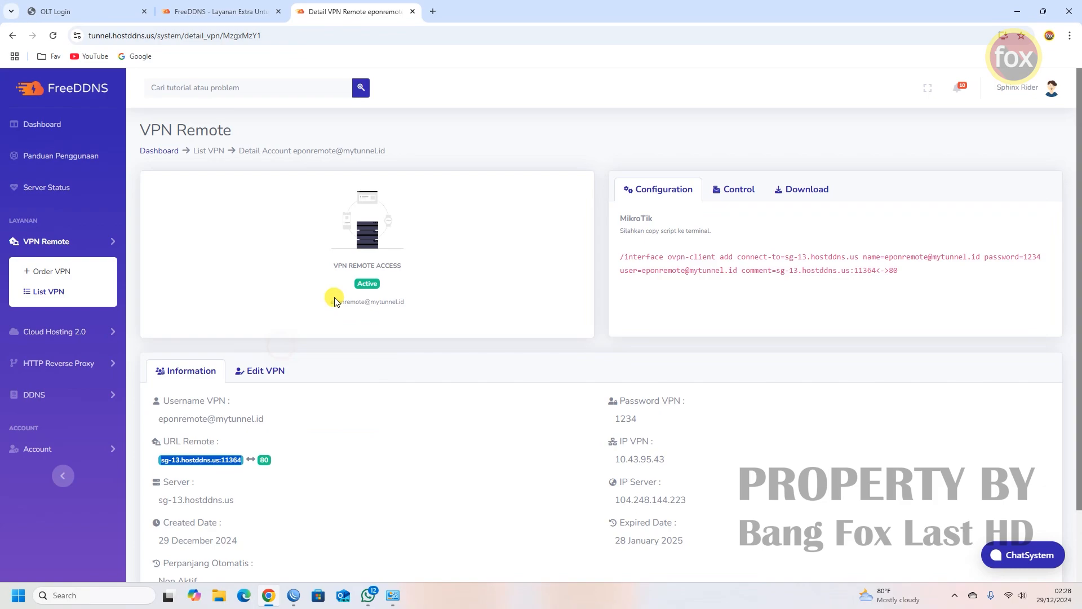
pyautogui.click(436, 11)
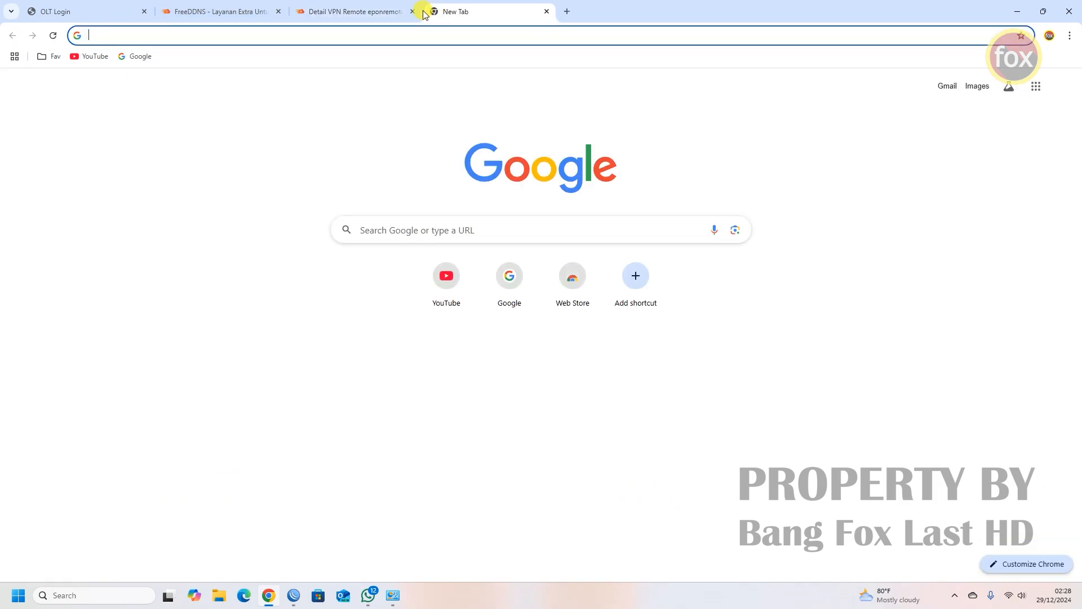
# - Load sg-13.hostddns.us:11364 in the new tab and submit the OLT login credentials
pyautogui.rightClick(294, 35)
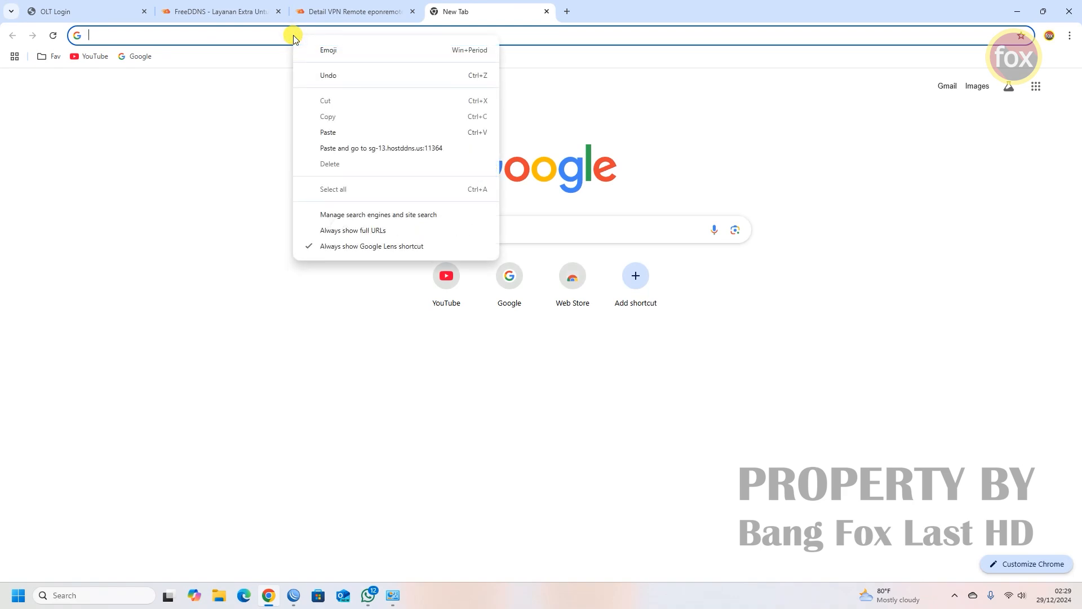
pyautogui.click(334, 148)
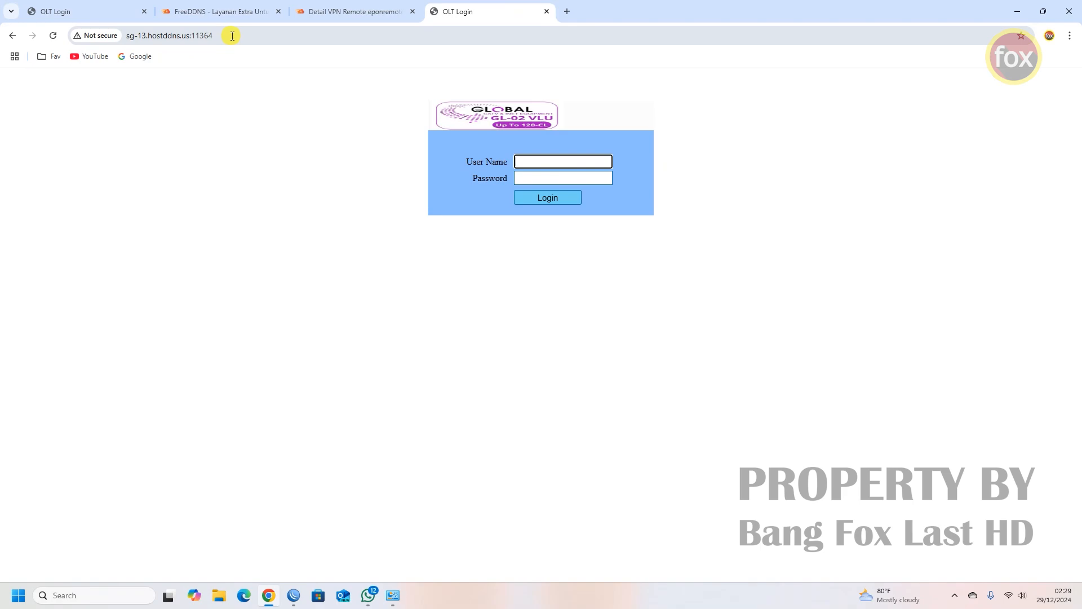
pyautogui.press('Return')
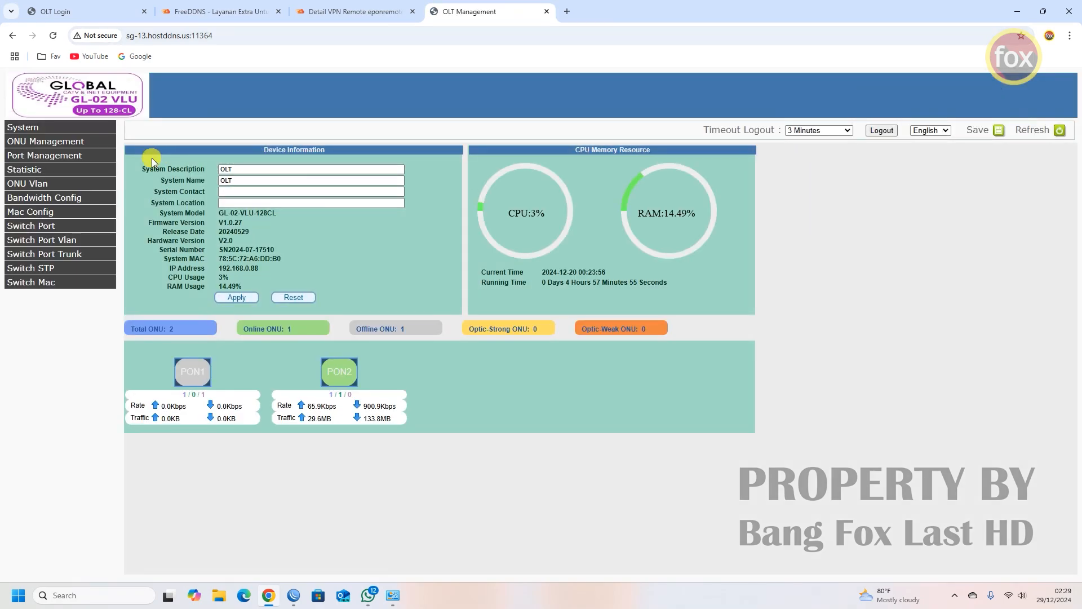
# - Check the OLT's Inband Network VLAN 10 entry (192.168.10.88, 255.255.255.0, gateway 192.168.10.1), then return to WinBox
pyautogui.click(35, 129)
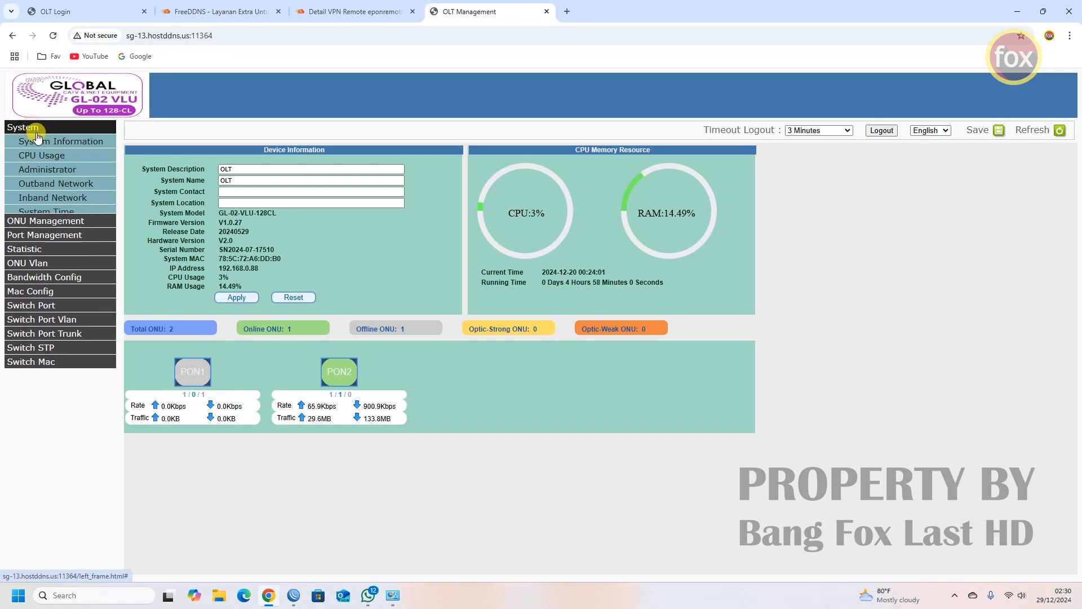
pyautogui.click(61, 199)
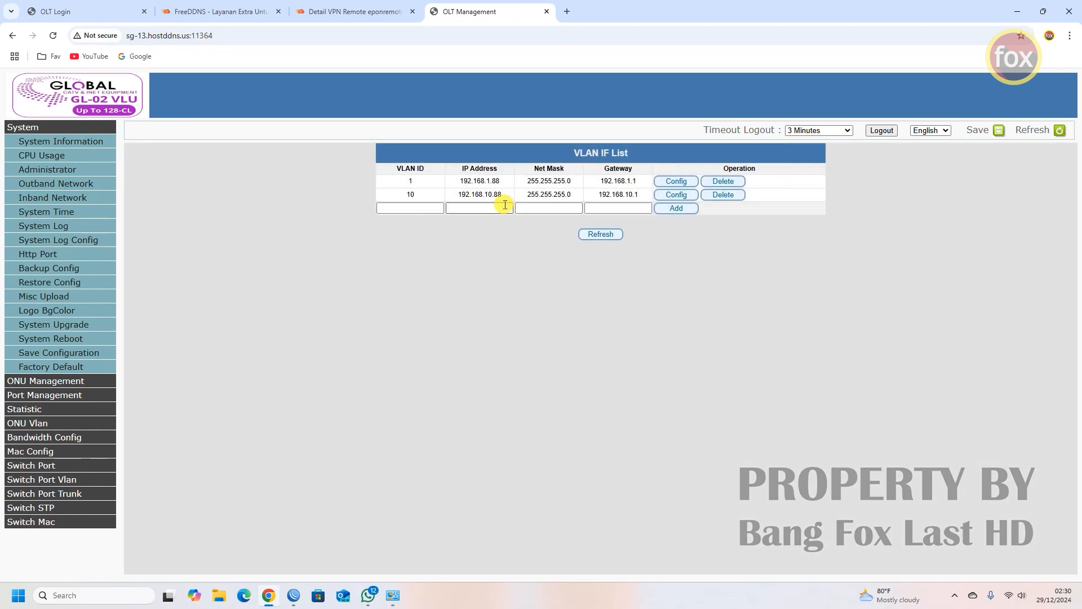
pyautogui.doubleClick(409, 195)
pyautogui.moveTo(505, 197); pyautogui.dragTo(456, 196)
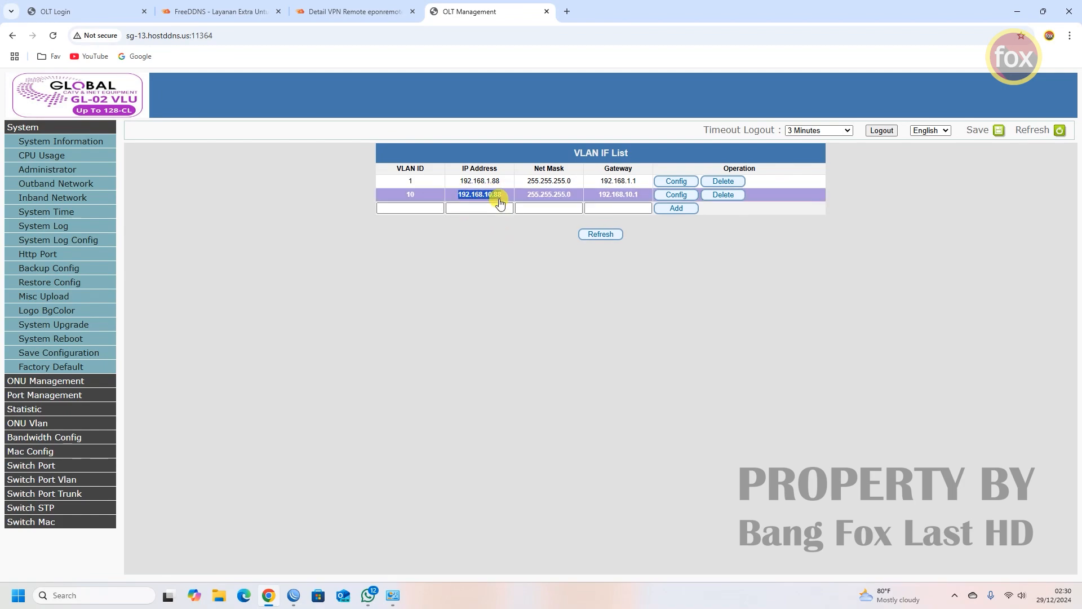
pyautogui.moveTo(575, 195); pyautogui.dragTo(524, 195)
pyautogui.moveTo(647, 196); pyautogui.dragTo(599, 197)
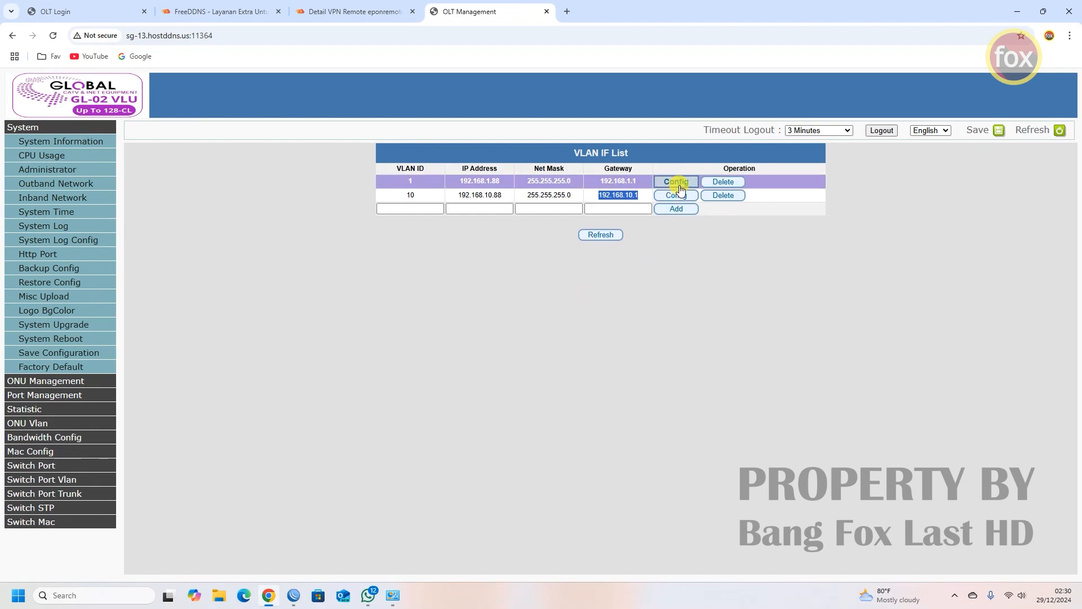
pyautogui.click(294, 595)
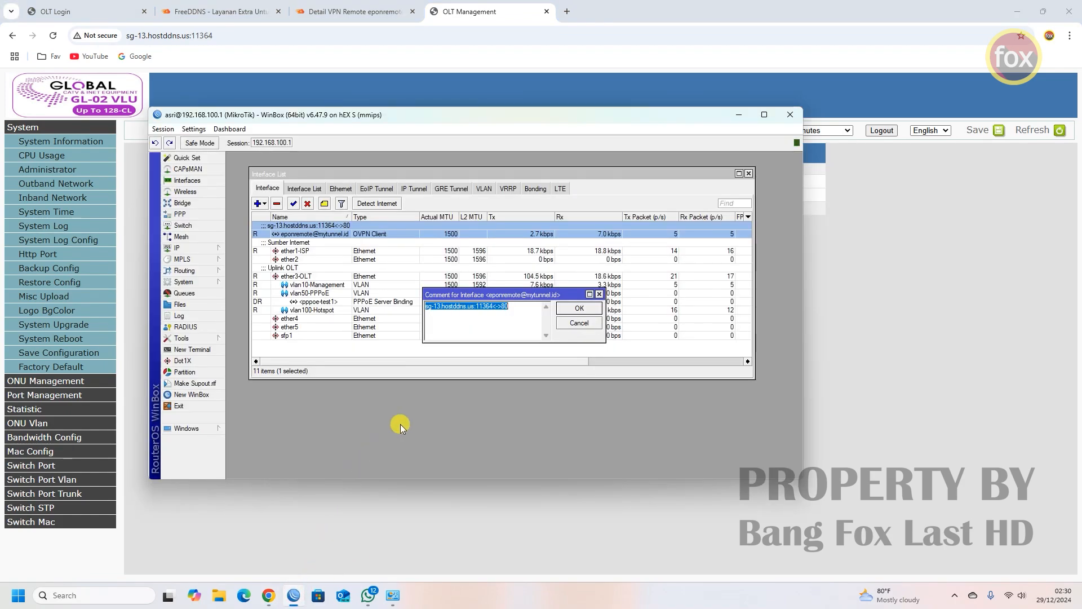
# - Review NAT rule 18's General fields to confirm it matches 10.43.95.43 port 80
pyautogui.click(573, 324)
pyautogui.click(214, 252)
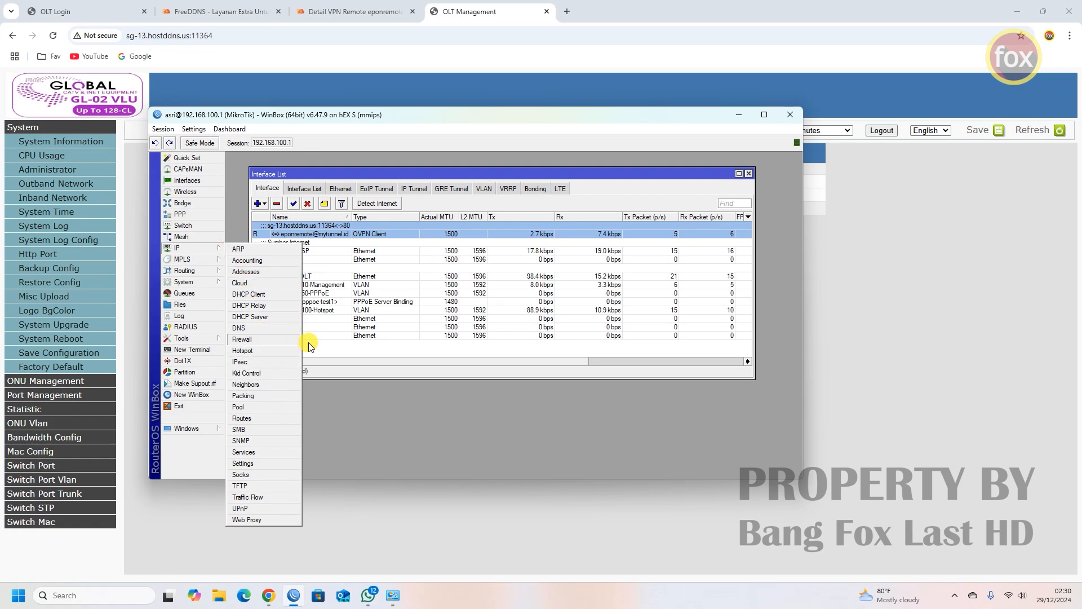
pyautogui.click(279, 340)
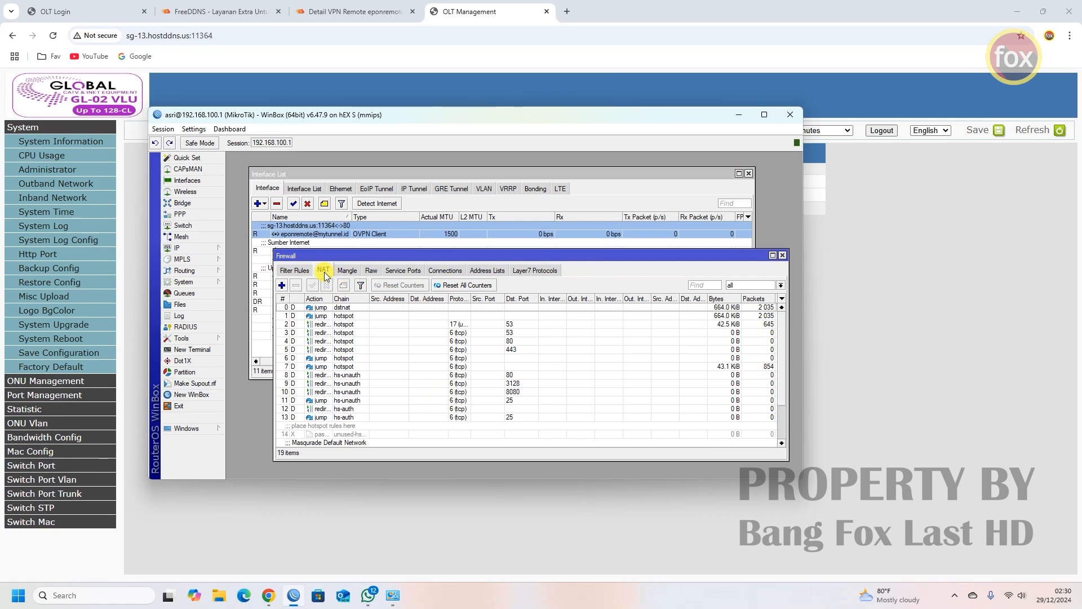
pyautogui.scroll(-3, 351, 408)
pyautogui.click(367, 434)
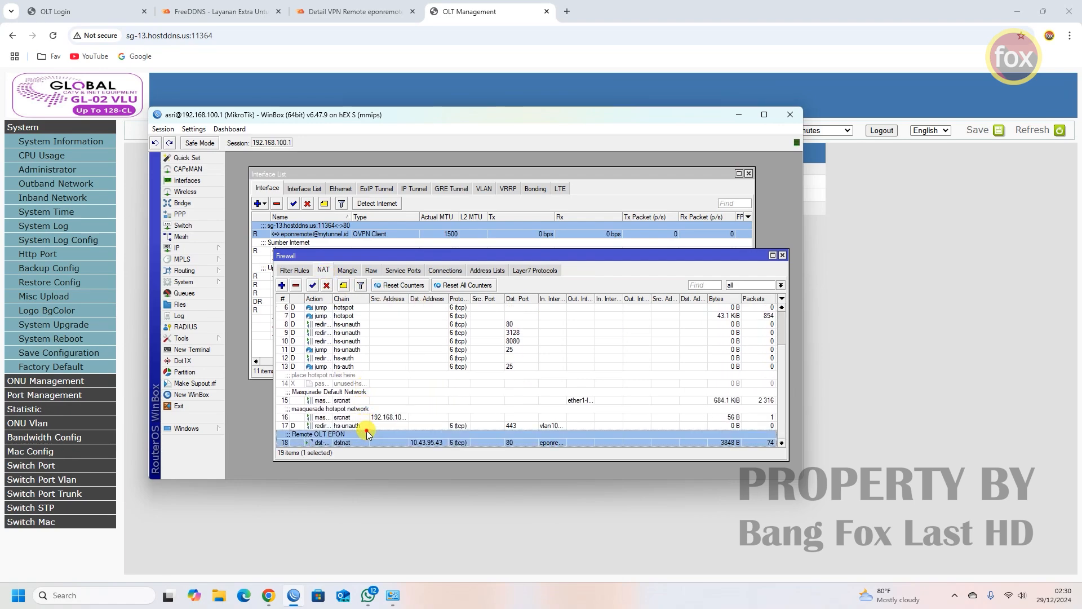
pyautogui.doubleClick(367, 433)
pyautogui.click(371, 200)
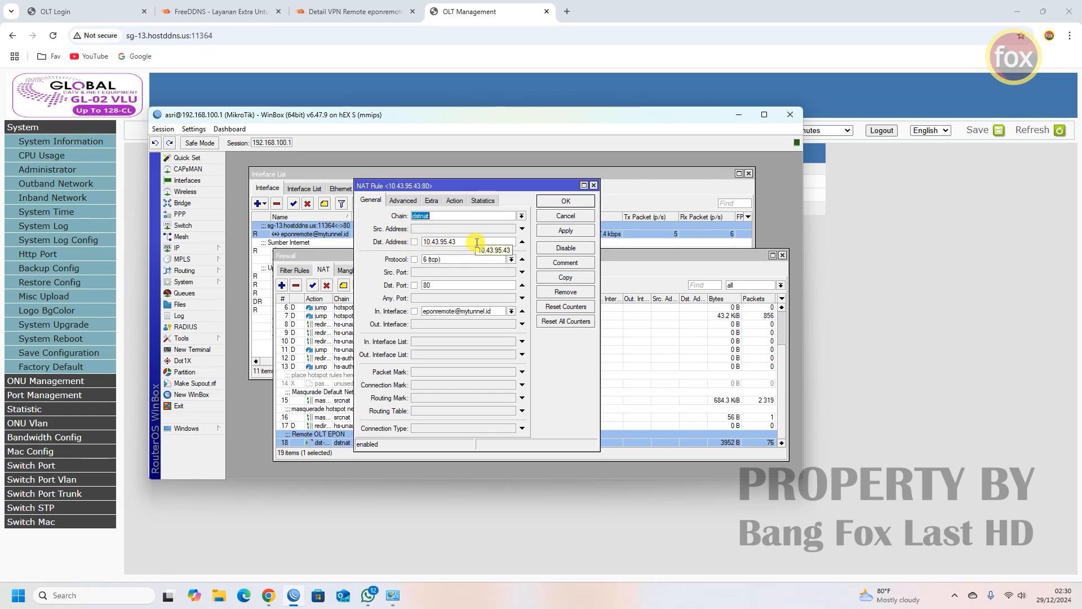
pyautogui.click(566, 201)
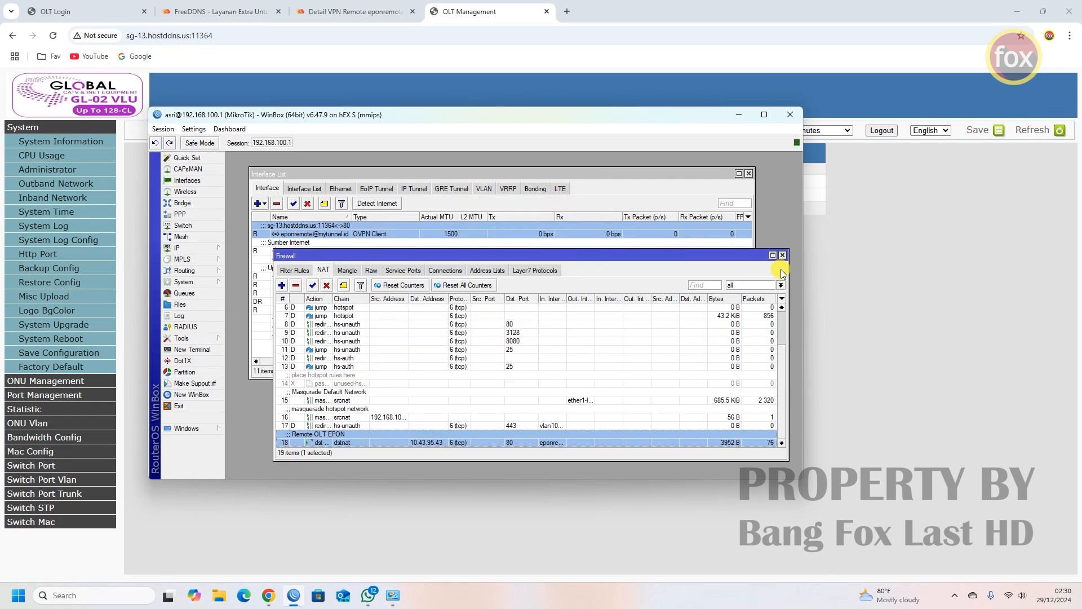
# - Close the Firewall and Interface List windows and exit WinBox
pyautogui.click(784, 255)
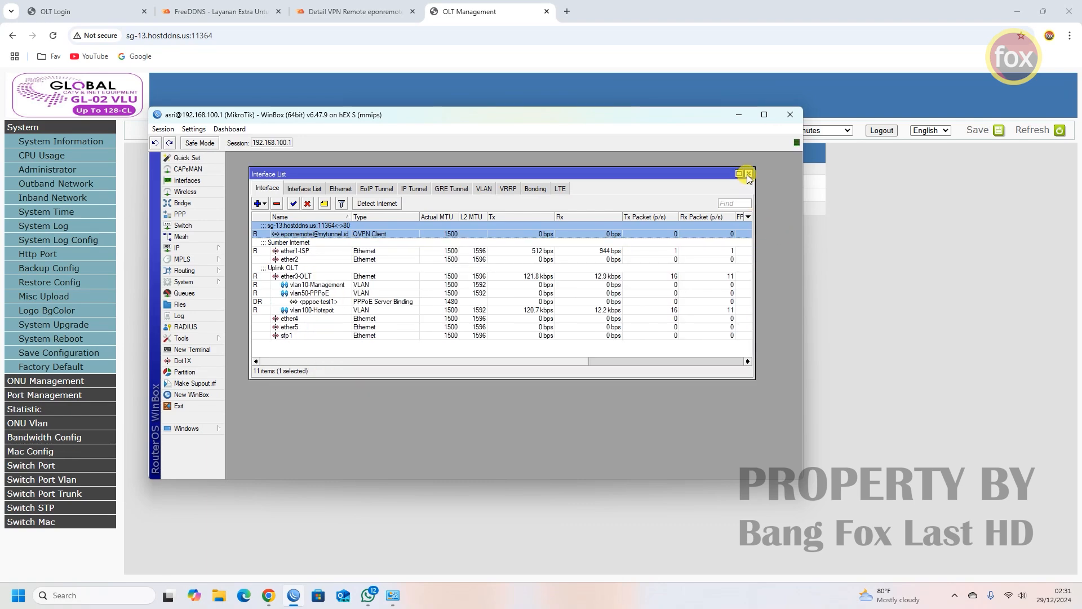
pyautogui.click(748, 174)
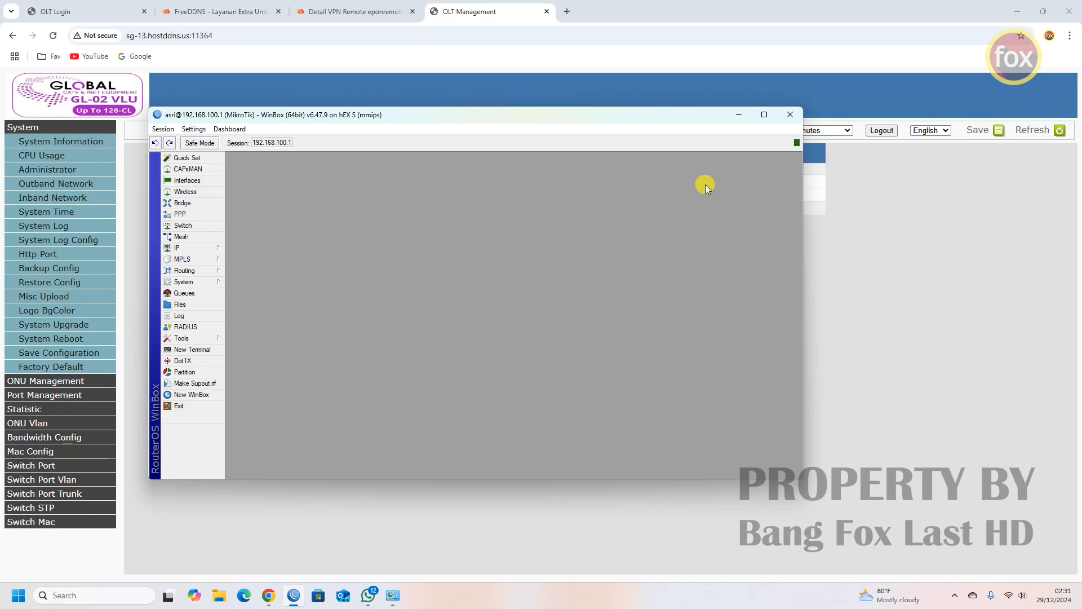
pyautogui.click(795, 115)
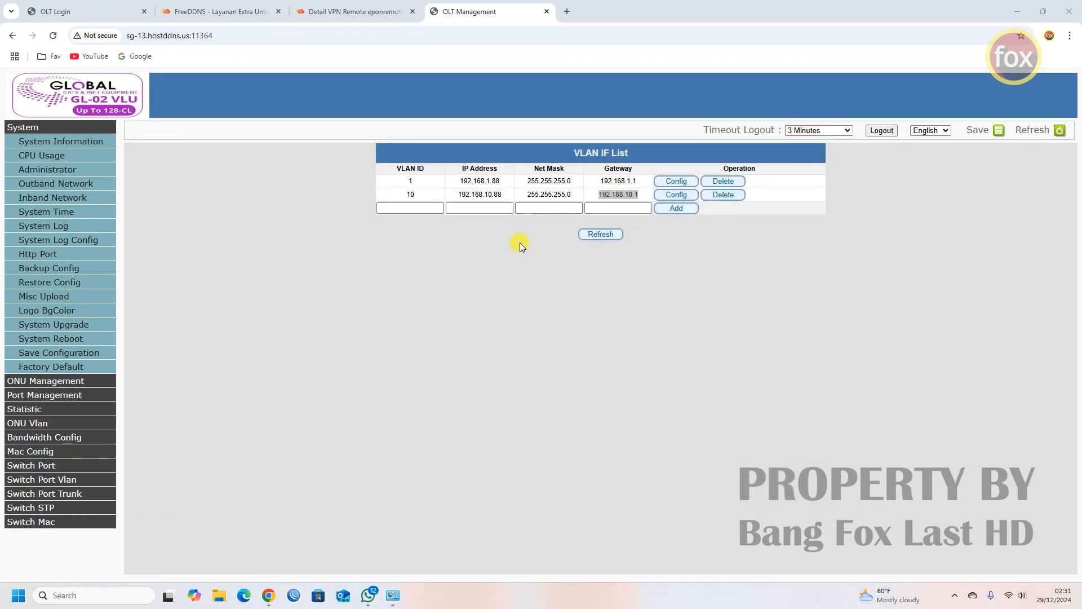